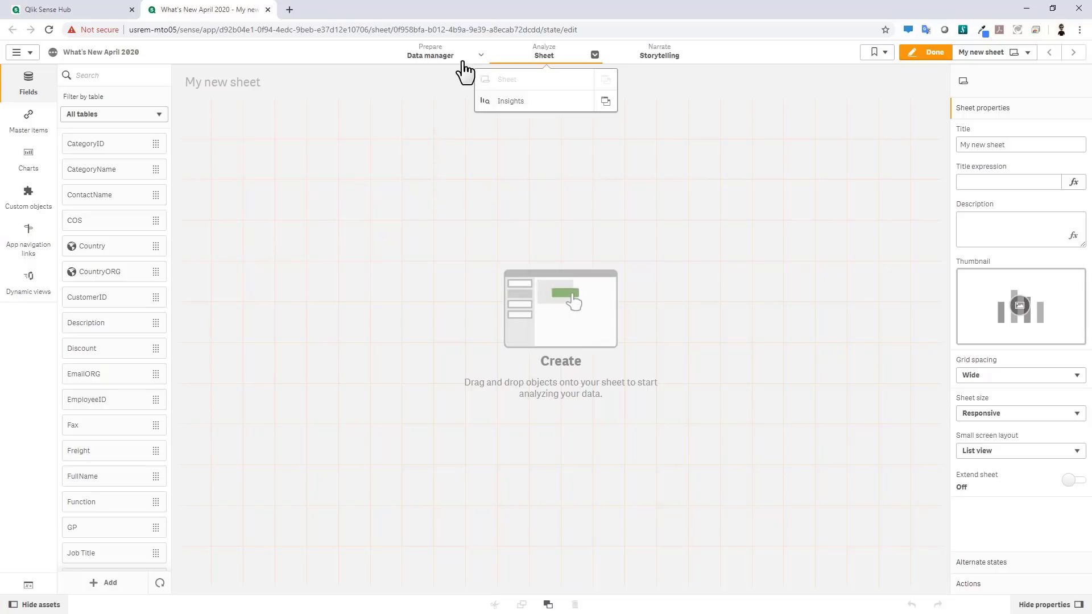
pyautogui.click(480, 56)
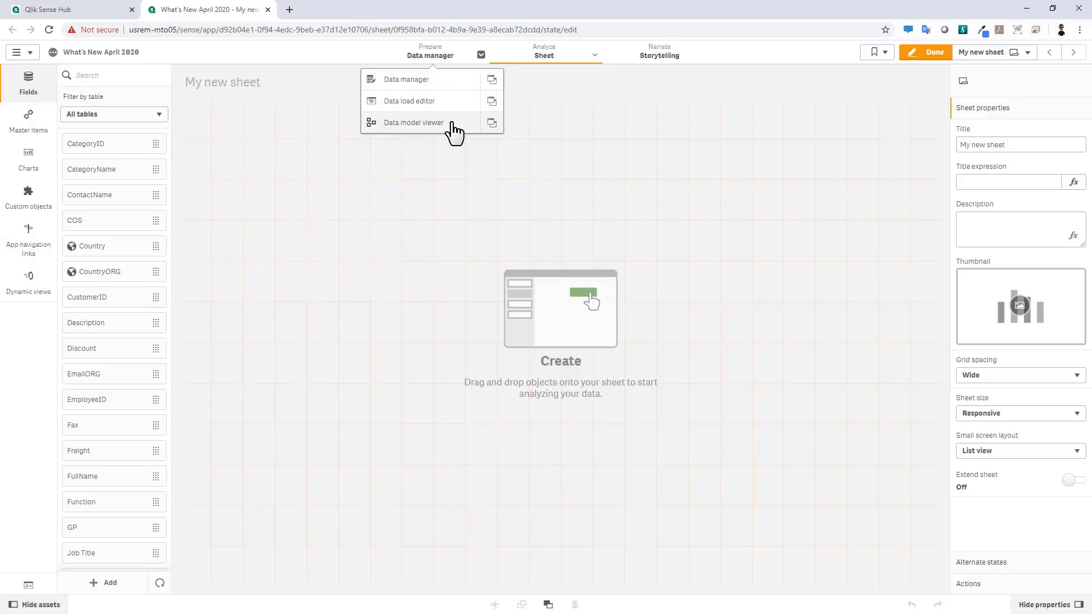
pyautogui.click(594, 56)
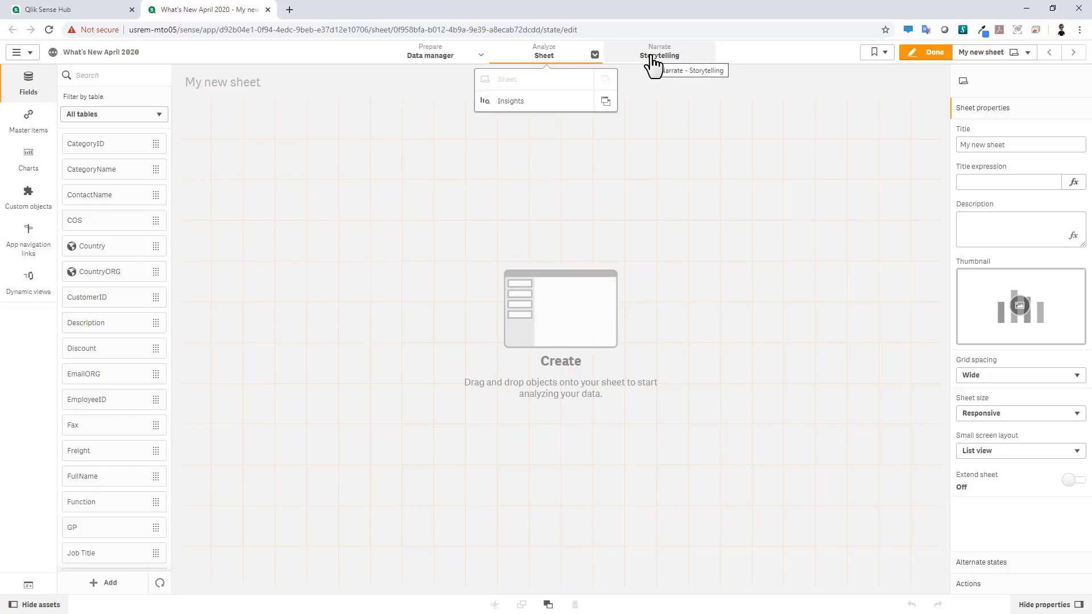
pyautogui.click(639, 84)
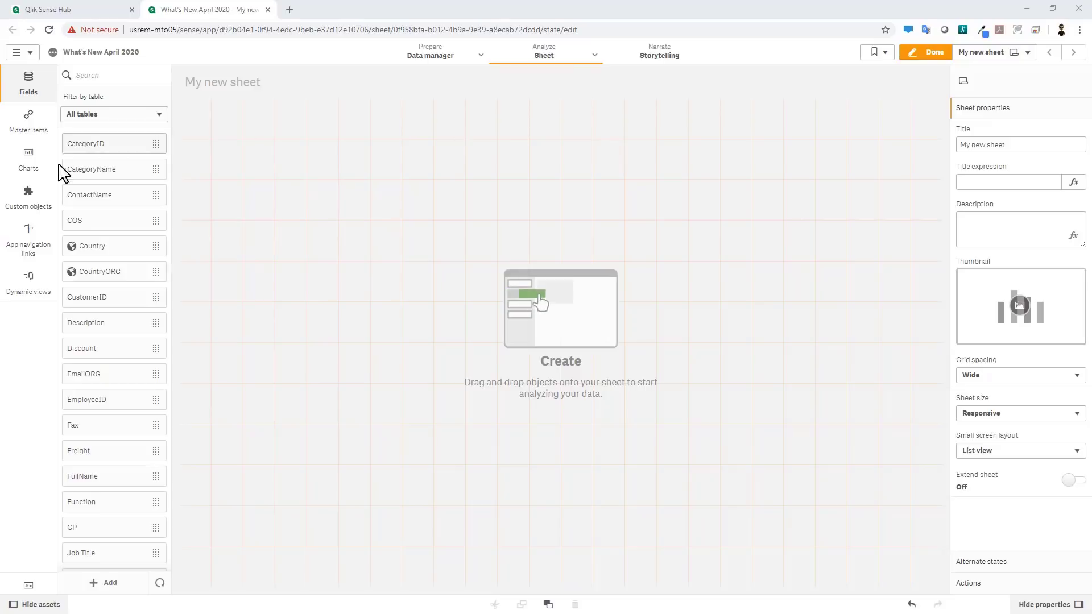
# Add an Org chart from the Qlik Visualization bundle to the empty sheet, filling the whole grid
pyautogui.click(38, 200)
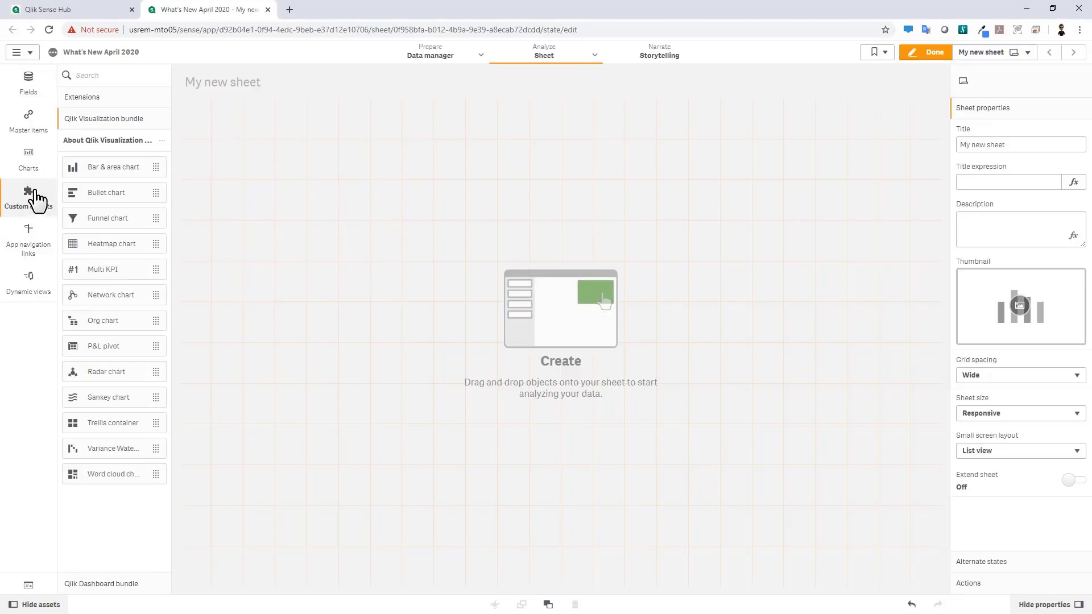
pyautogui.click(126, 120)
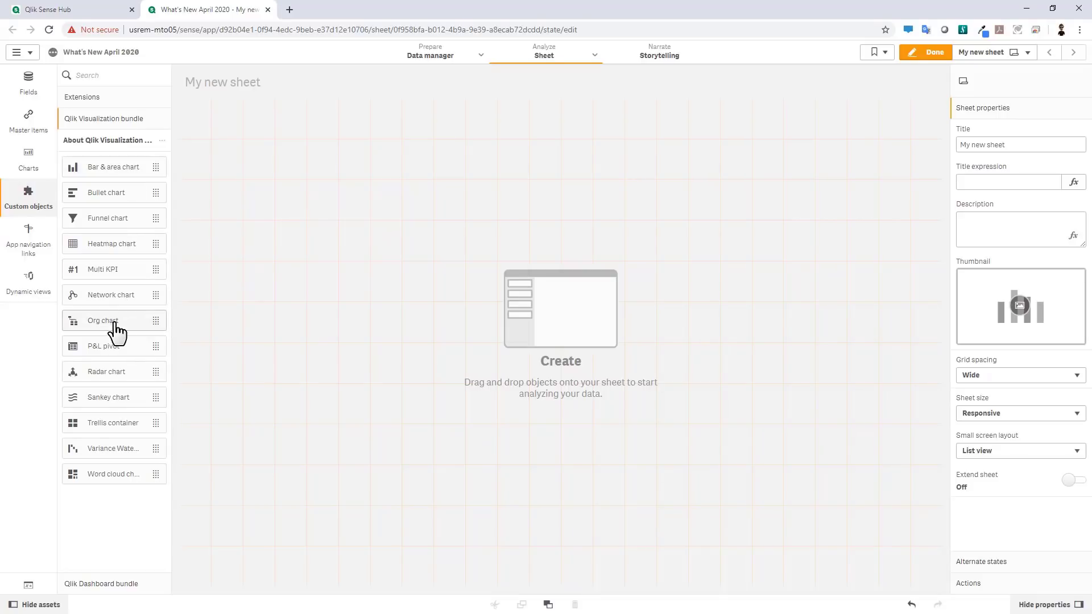
pyautogui.moveTo(114, 334); pyautogui.dragTo(551, 295)
pyautogui.moveTo(559, 341); pyautogui.dragTo(939, 584)
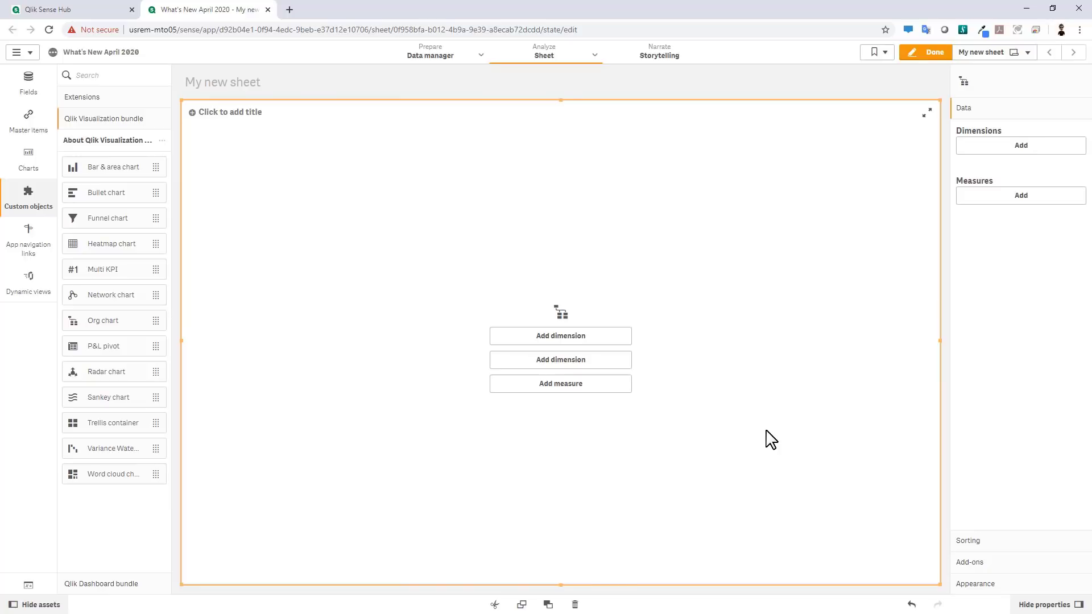
# Add UniqueID and ManagerID as the org chart's first and second dimensions, and finish editing the sheet
pyautogui.click(615, 341)
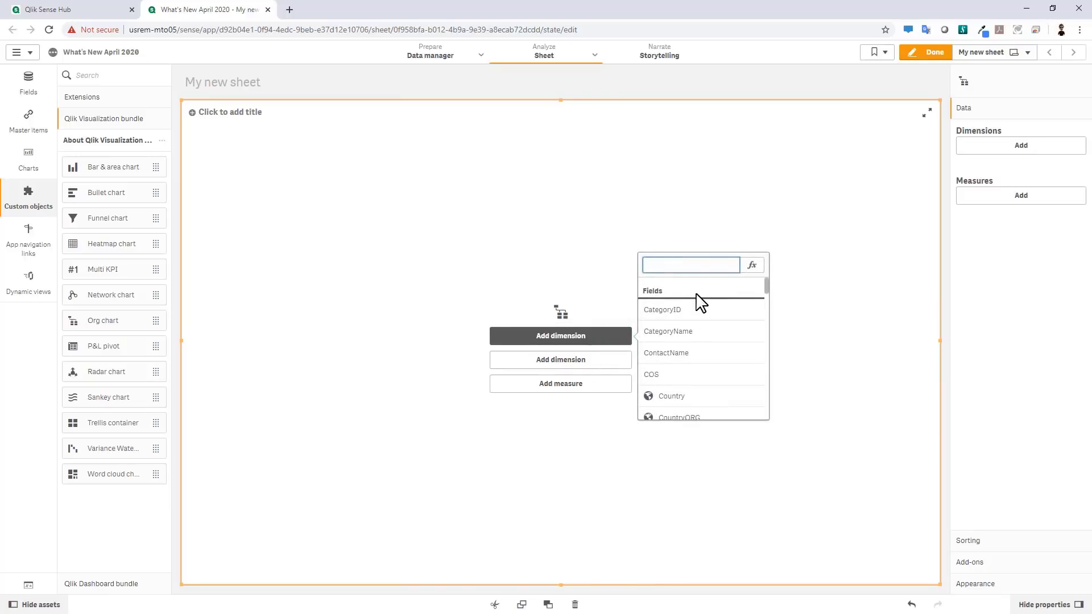
pyautogui.write('uni')
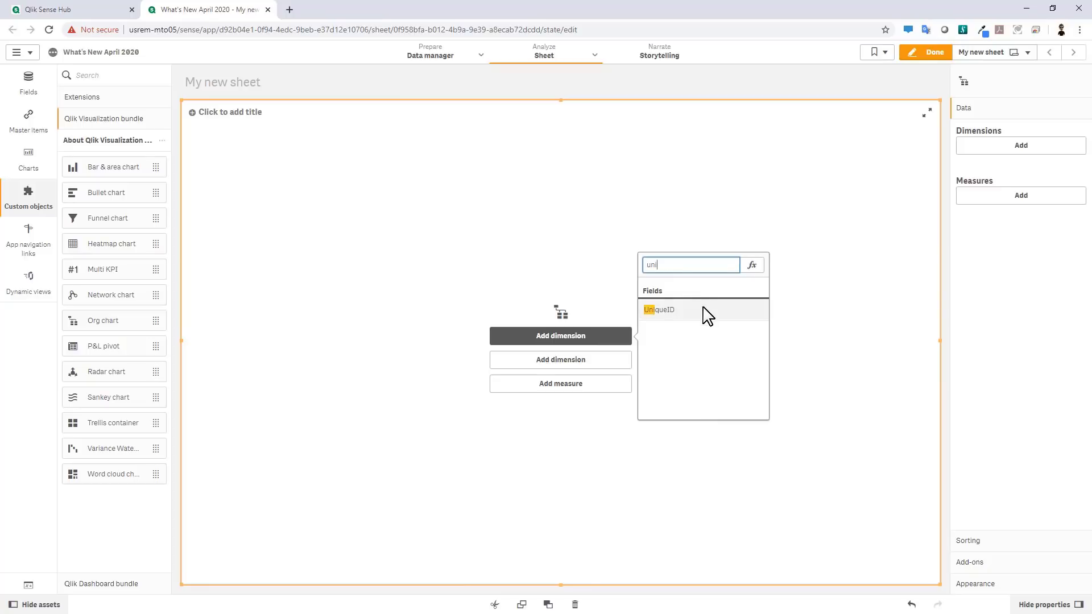
pyautogui.click(702, 311)
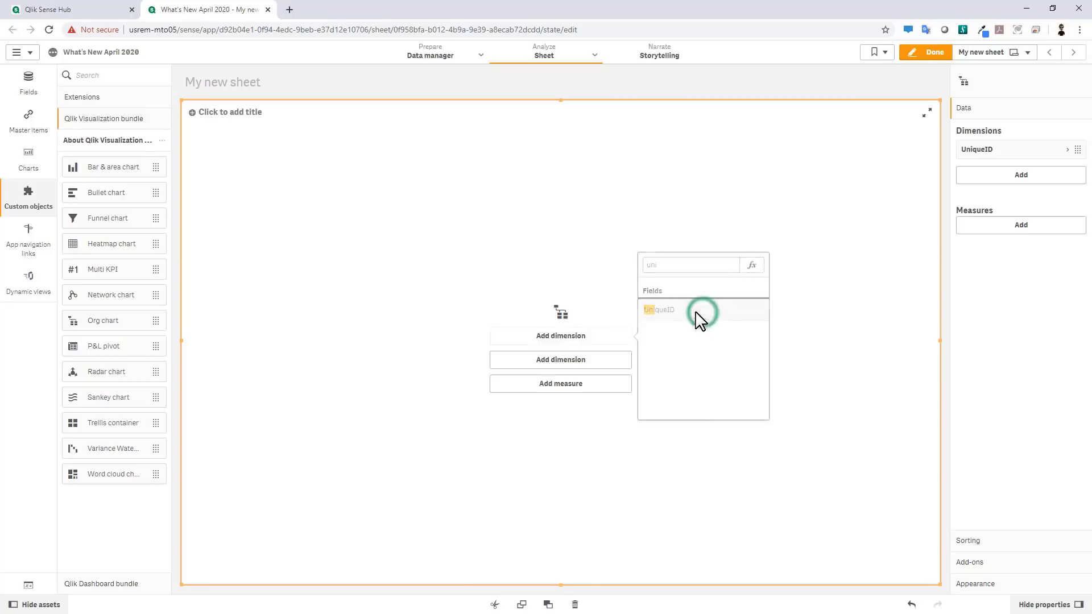
pyautogui.click(610, 359)
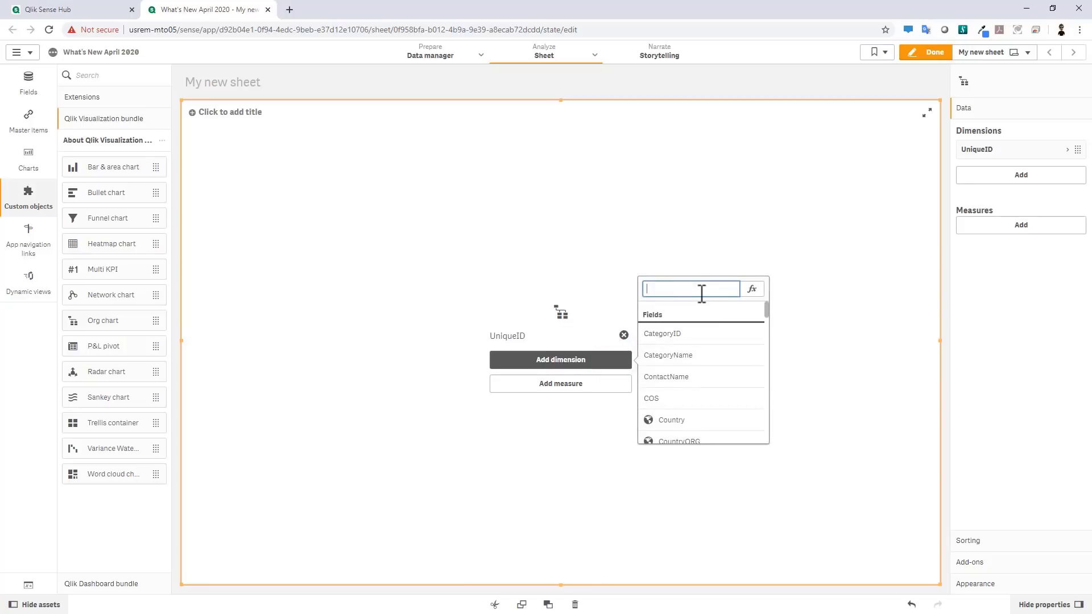
pyautogui.write('an')
pyautogui.click(706, 333)
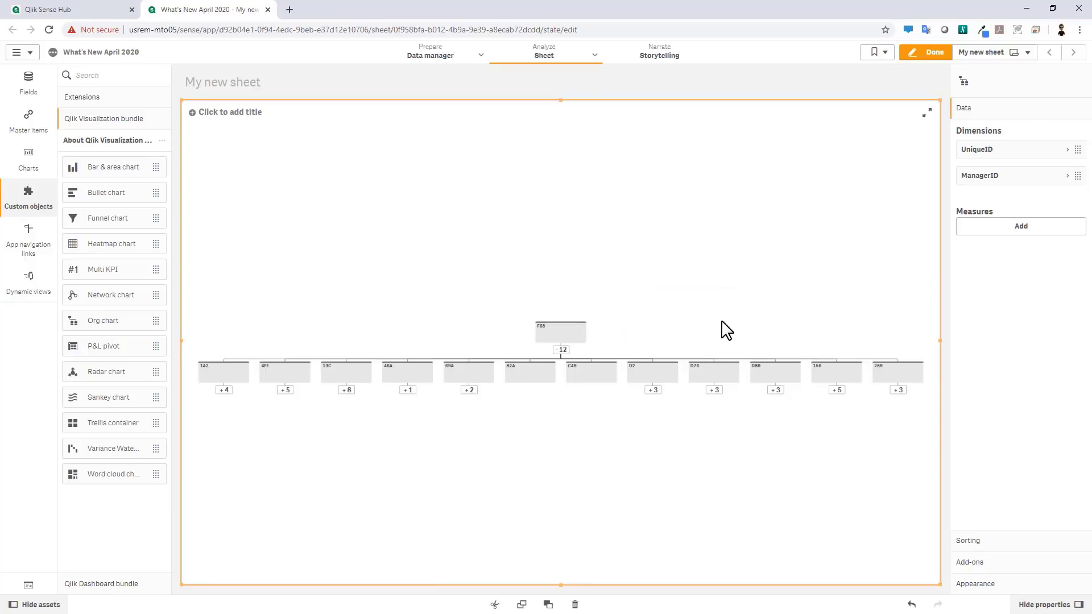
pyautogui.click(925, 53)
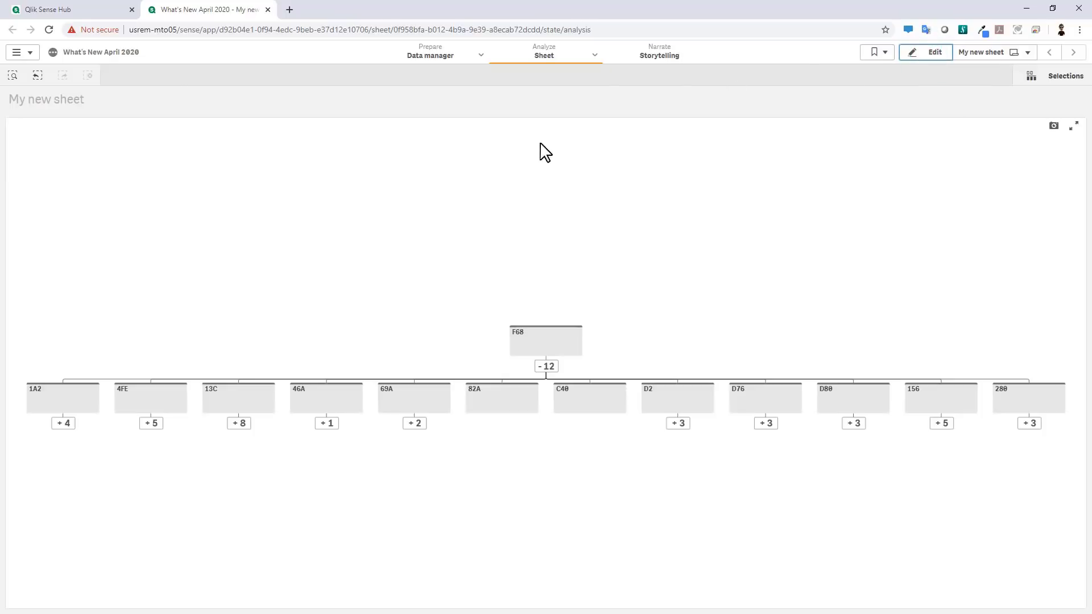
# Collapse and re-expand the root node F68, and explore the branches under 69A, 46A, 13C, 82C and 168
pyautogui.click(541, 369)
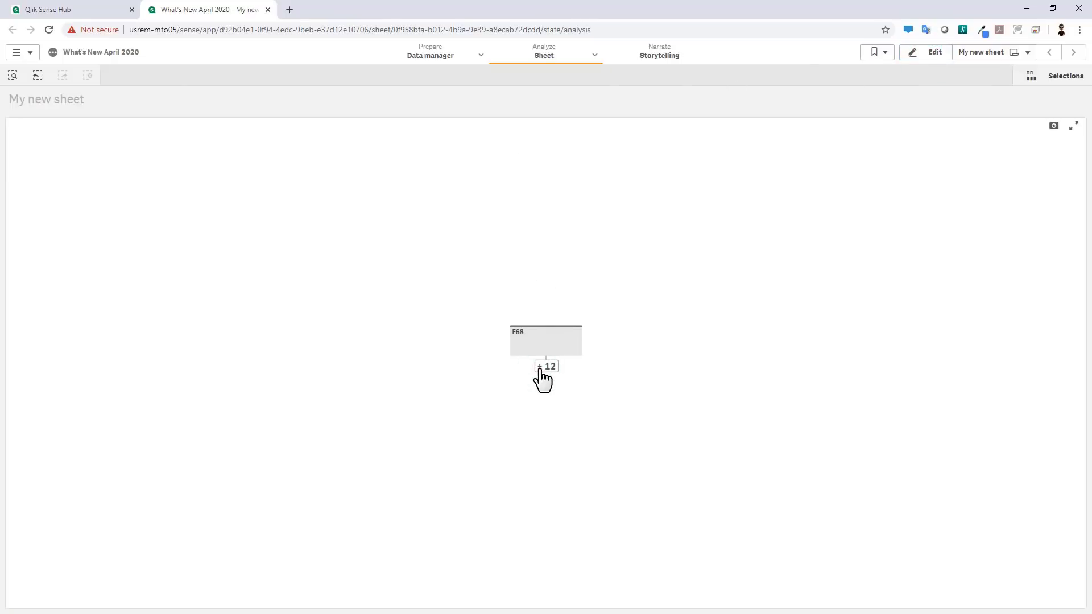
pyautogui.click(542, 369)
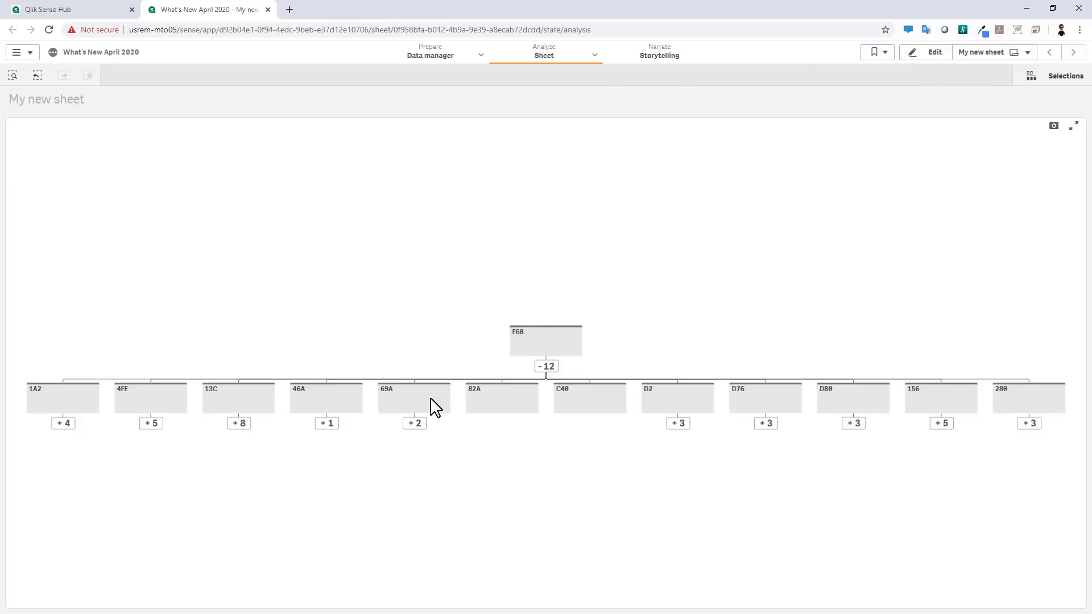
pyautogui.click(412, 426)
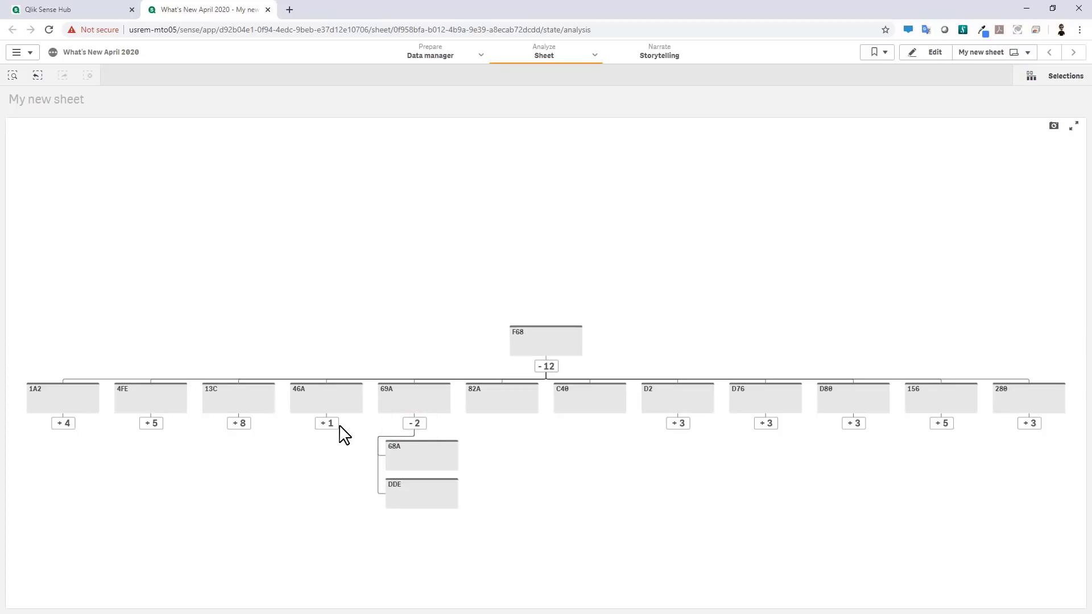
pyautogui.click(321, 427)
pyautogui.click(238, 426)
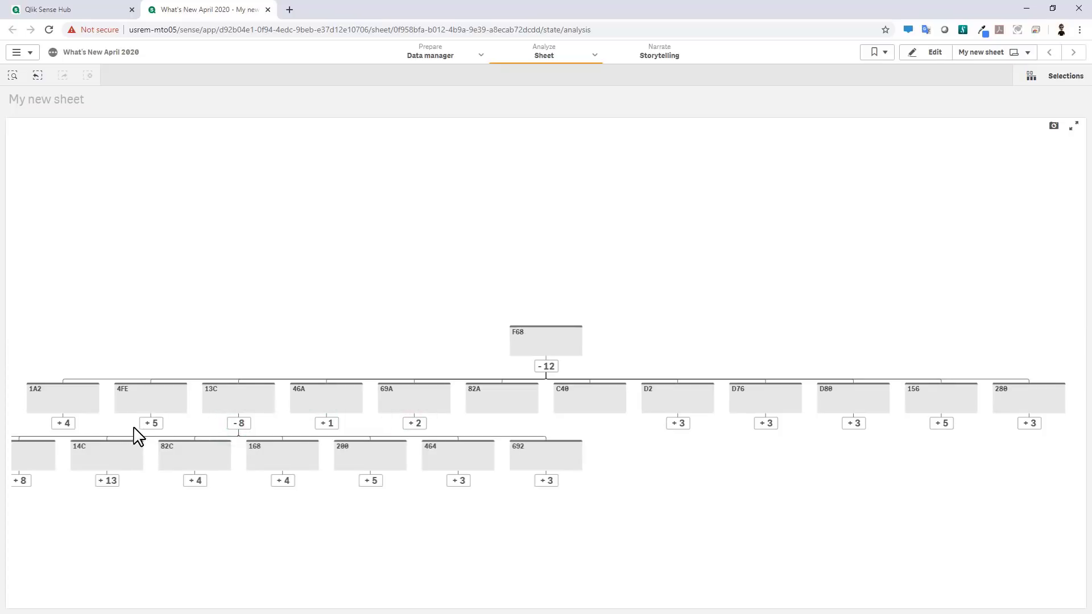
pyautogui.click(192, 482)
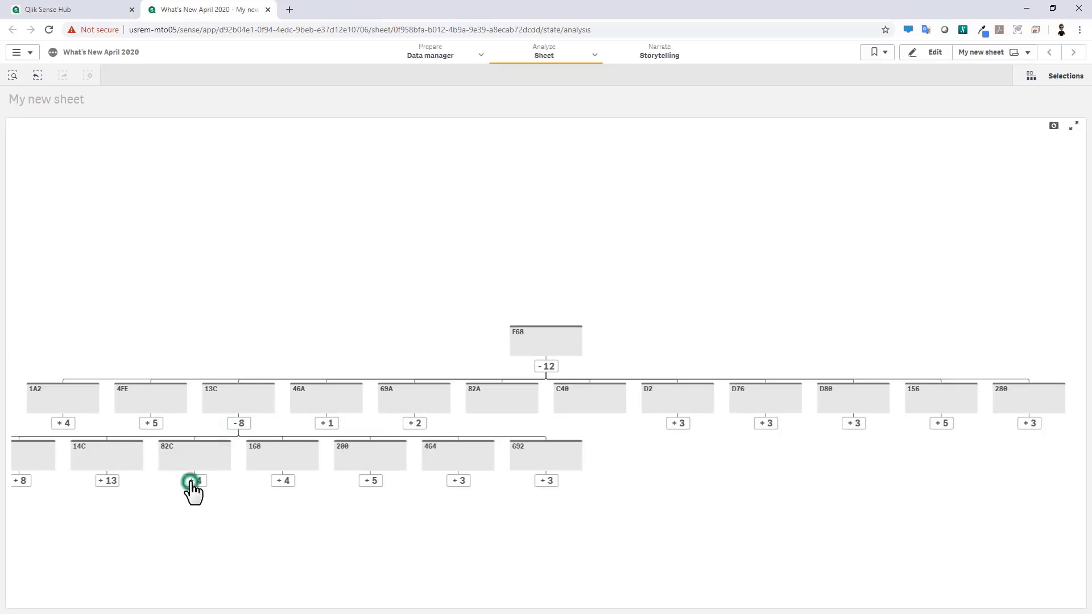
pyautogui.click(280, 482)
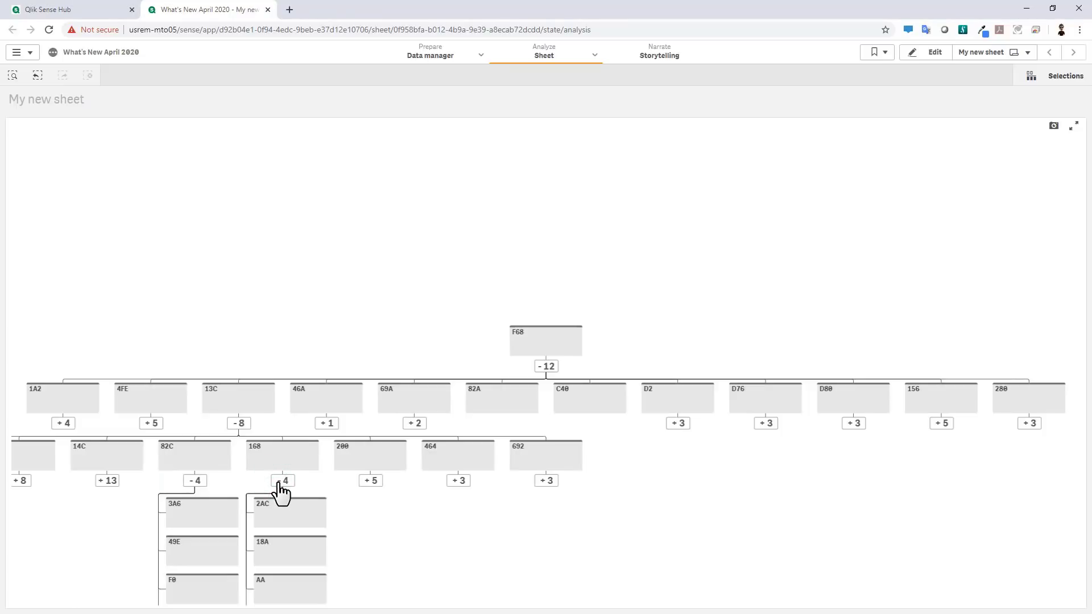
# Select the nodes 2AC and 18A in the org chart and confirm the selection
pyautogui.click(296, 517)
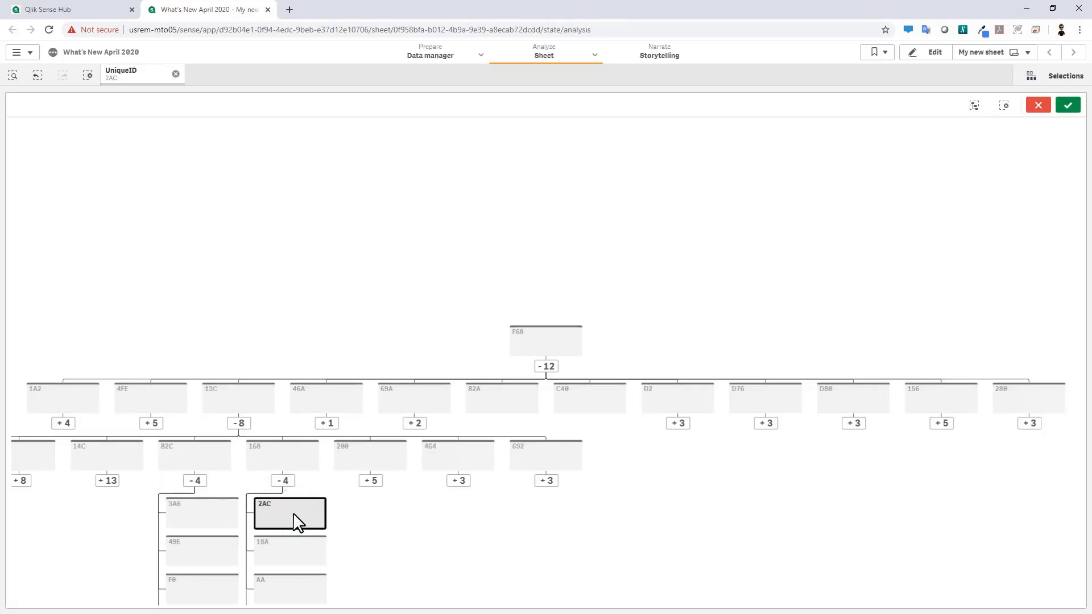
pyautogui.click(301, 568)
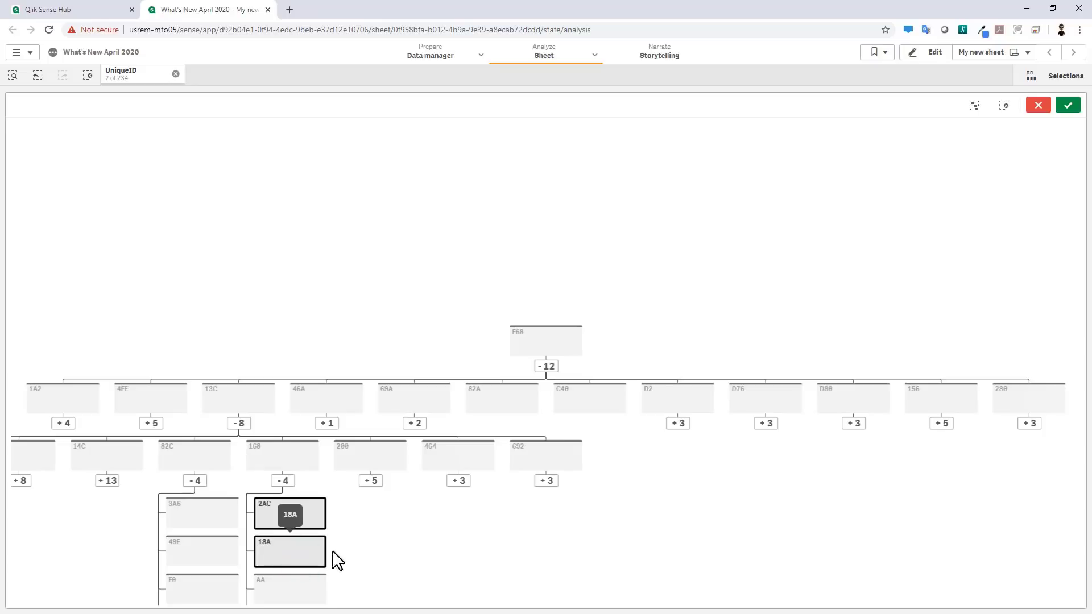
pyautogui.click(1068, 106)
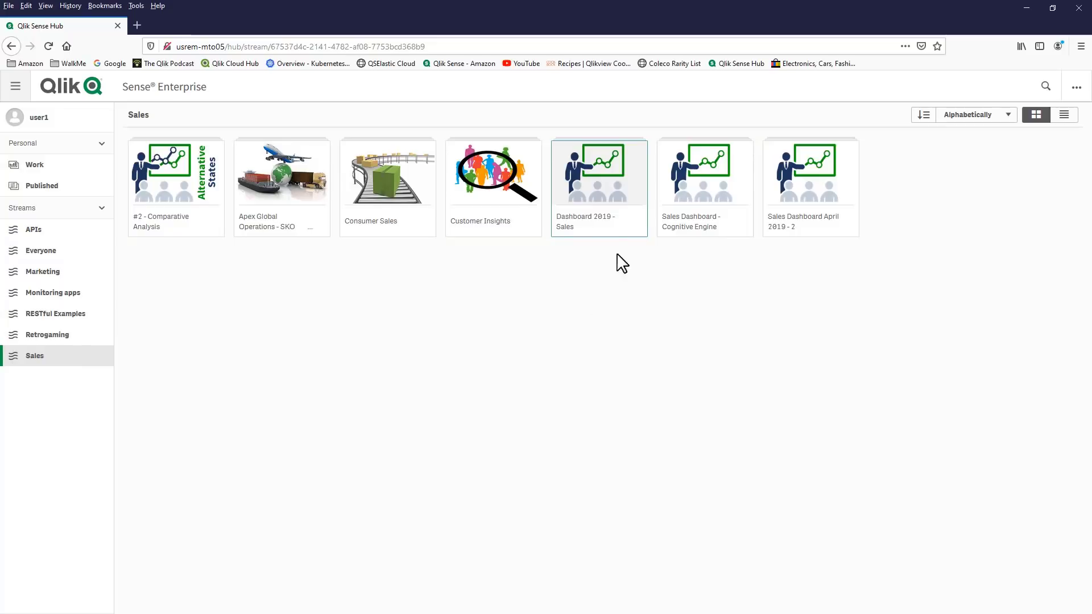
# Open the Sales Dashboard 2019 sheet of the Dashboard 2019 - Sales app and filter CategoryName to Babywear and Bath Clothes
pyautogui.click(610, 189)
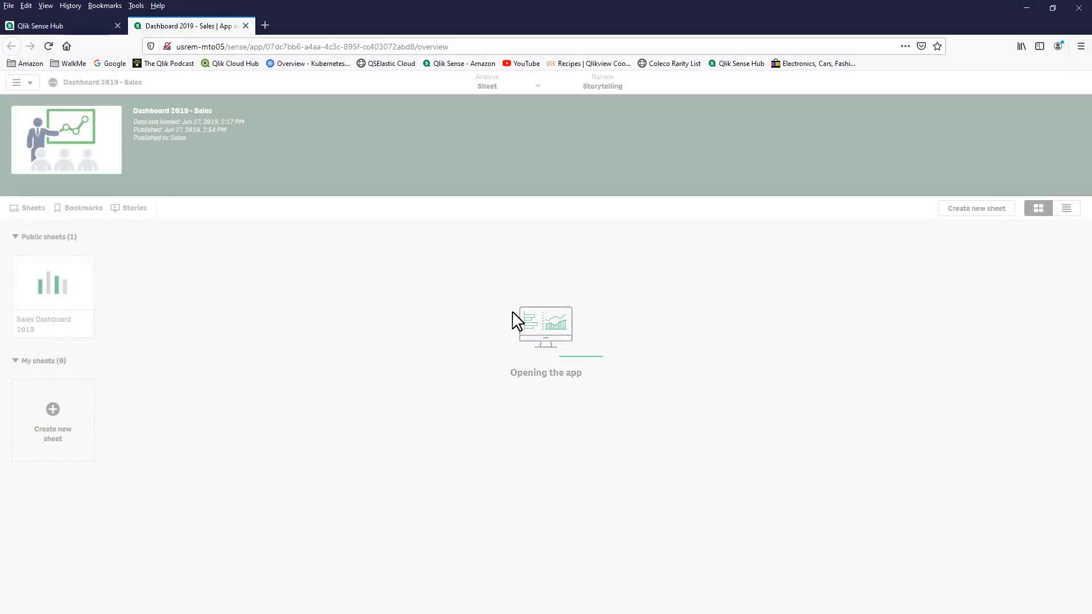
pyautogui.click(71, 293)
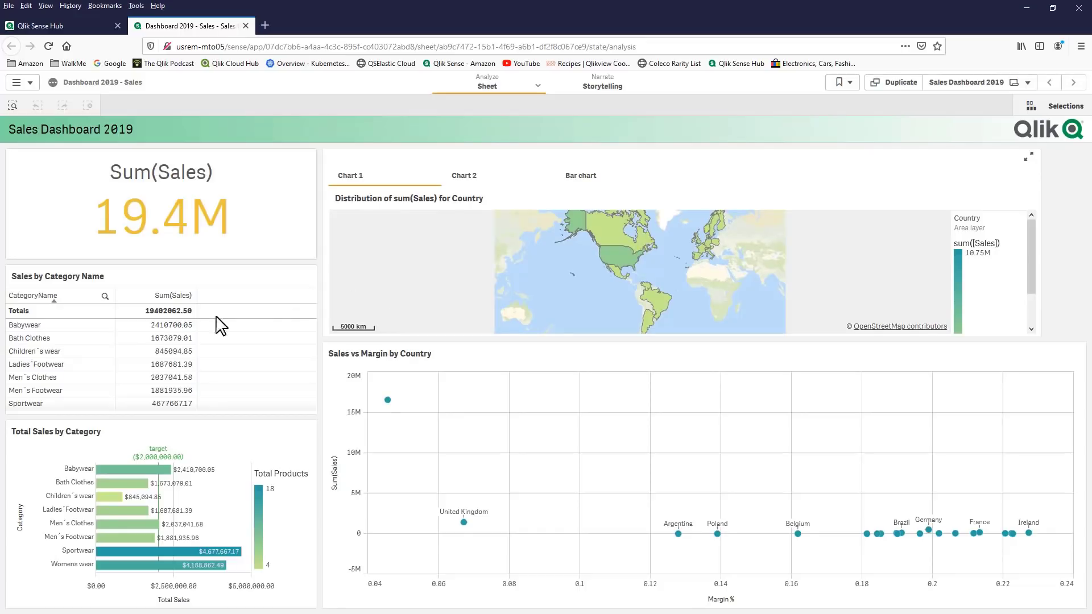
pyautogui.moveTo(50, 337); pyautogui.dragTo(48, 335)
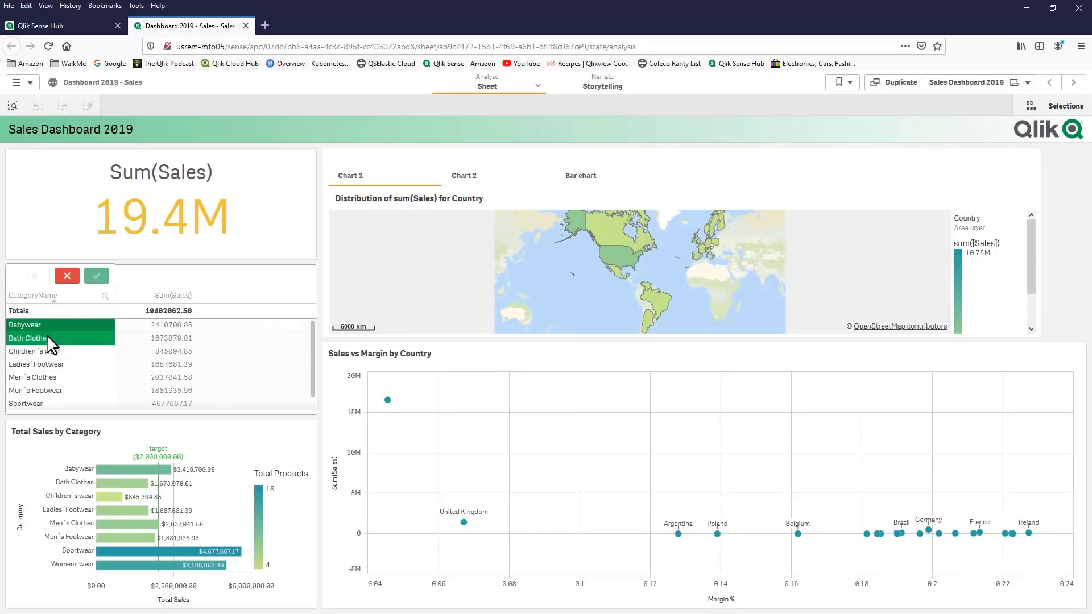
pyautogui.click(93, 273)
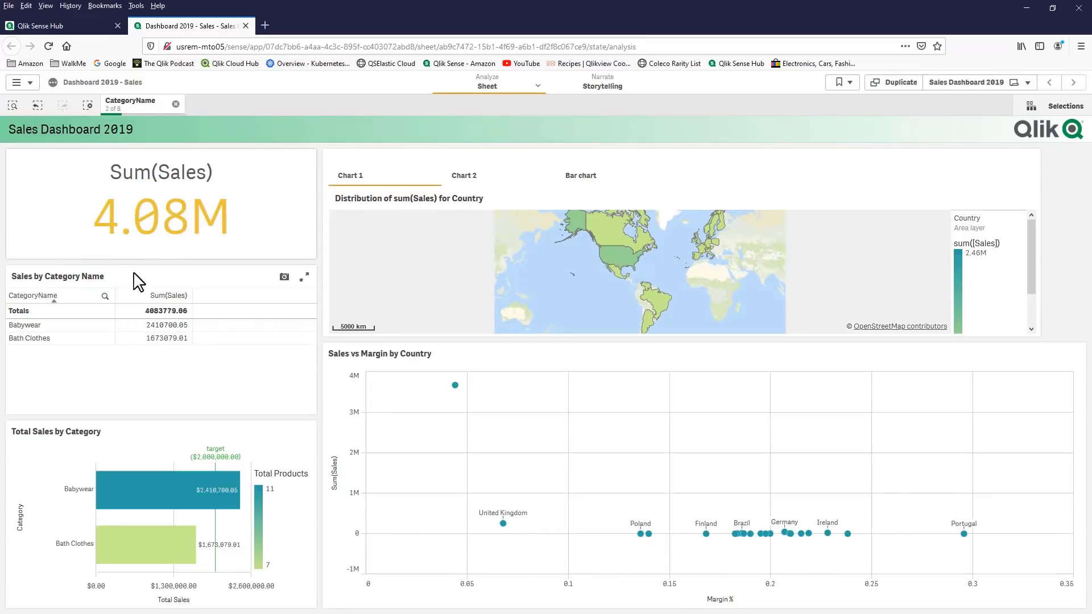
# Create a bookmark of the current selections titled "Bookmark - 1234", keeping the sheet location saved
pyautogui.click(840, 83)
pyautogui.click(1021, 109)
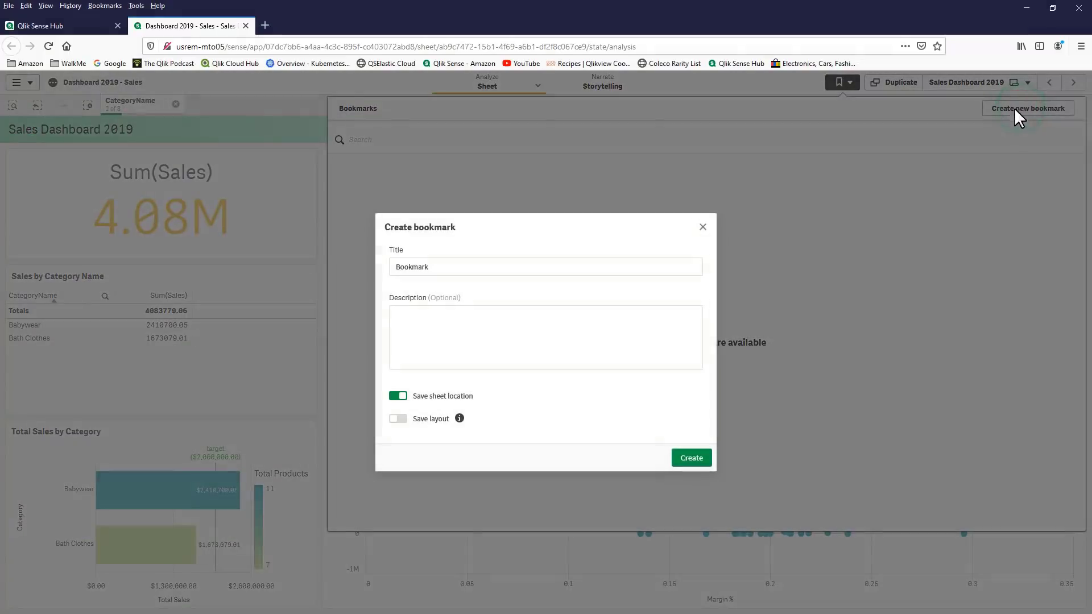
pyautogui.click(531, 263)
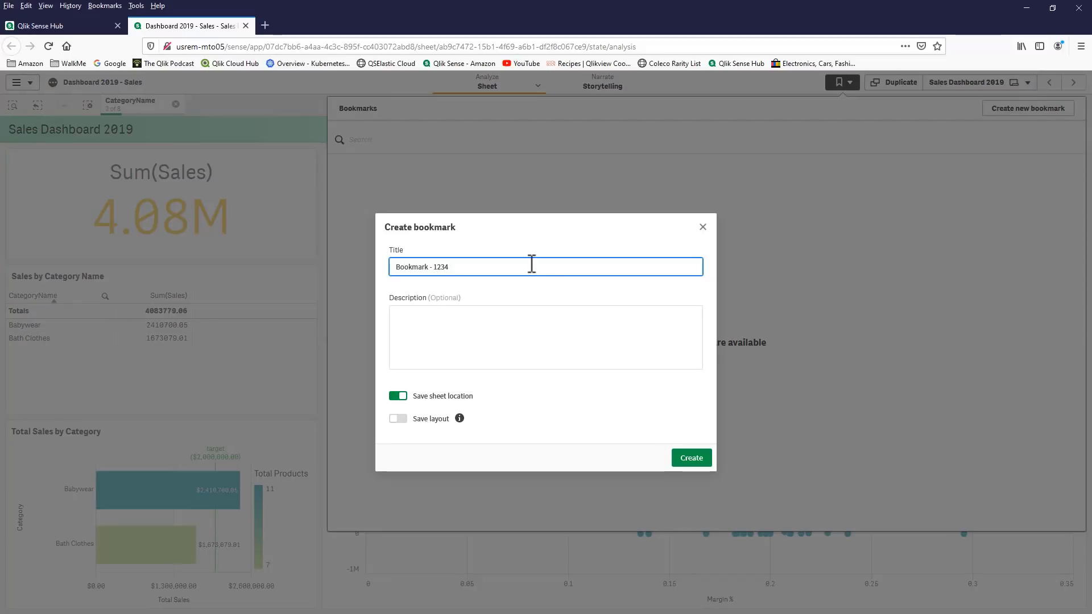
pyautogui.click(693, 459)
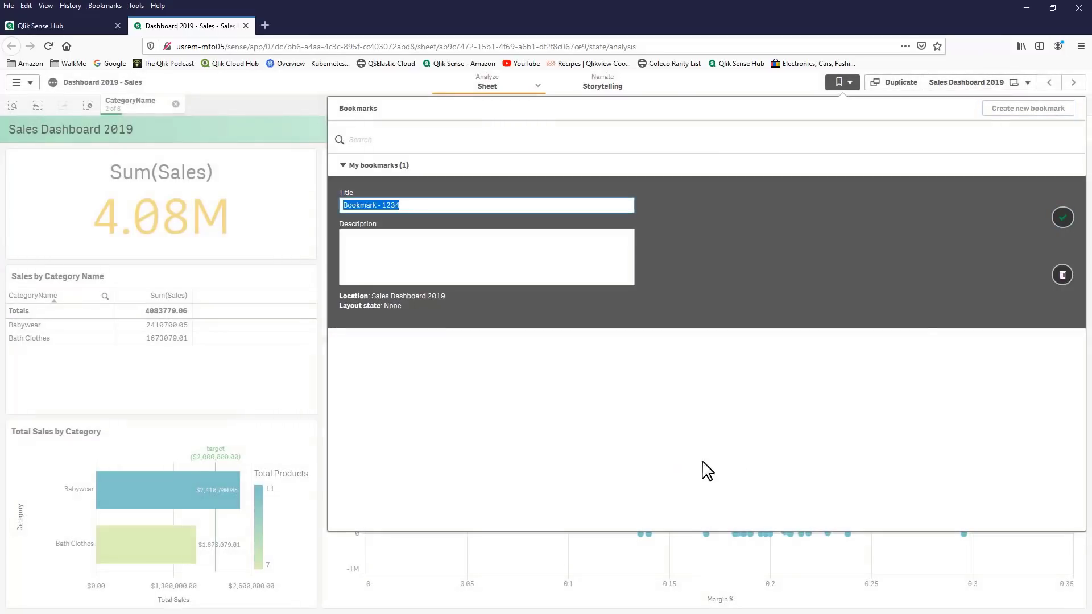
pyautogui.click(1068, 220)
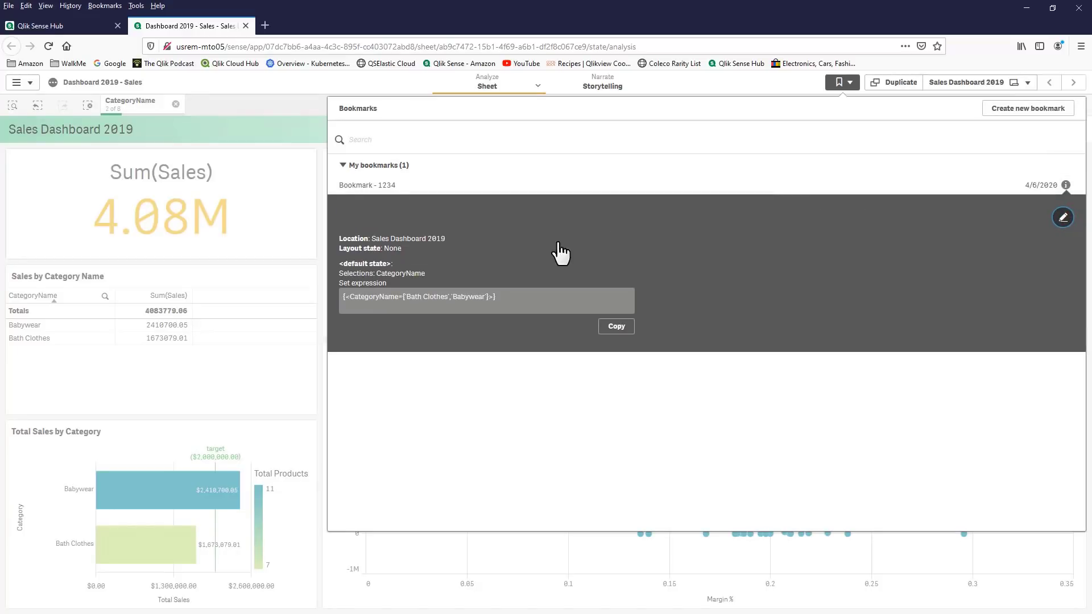
# Publish the bookmark "Bookmark - 1234" to the app's community
pyautogui.rightClick(378, 184)
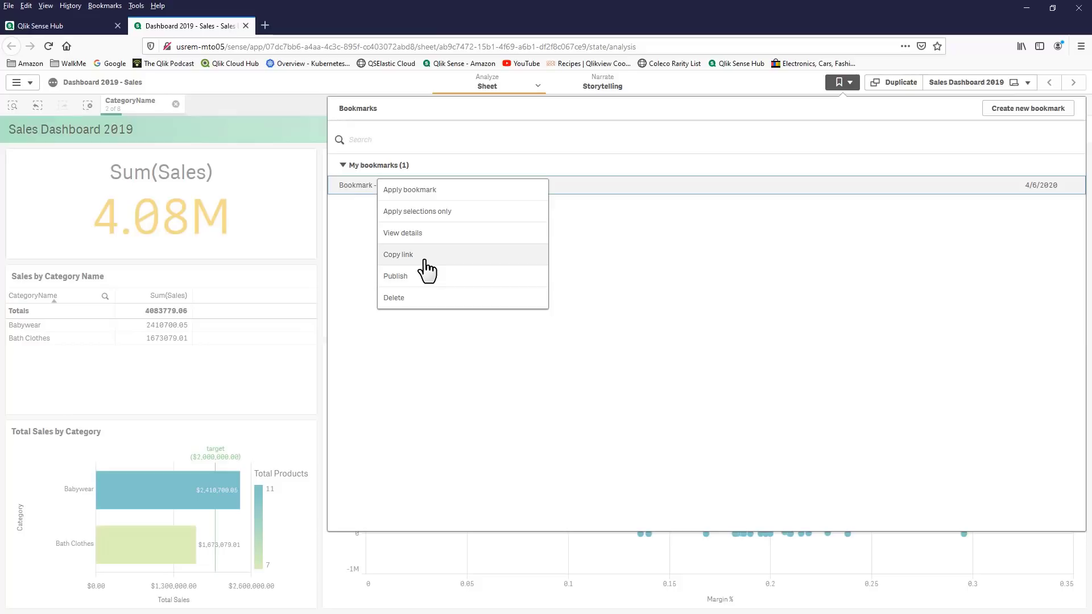
pyautogui.click(426, 276)
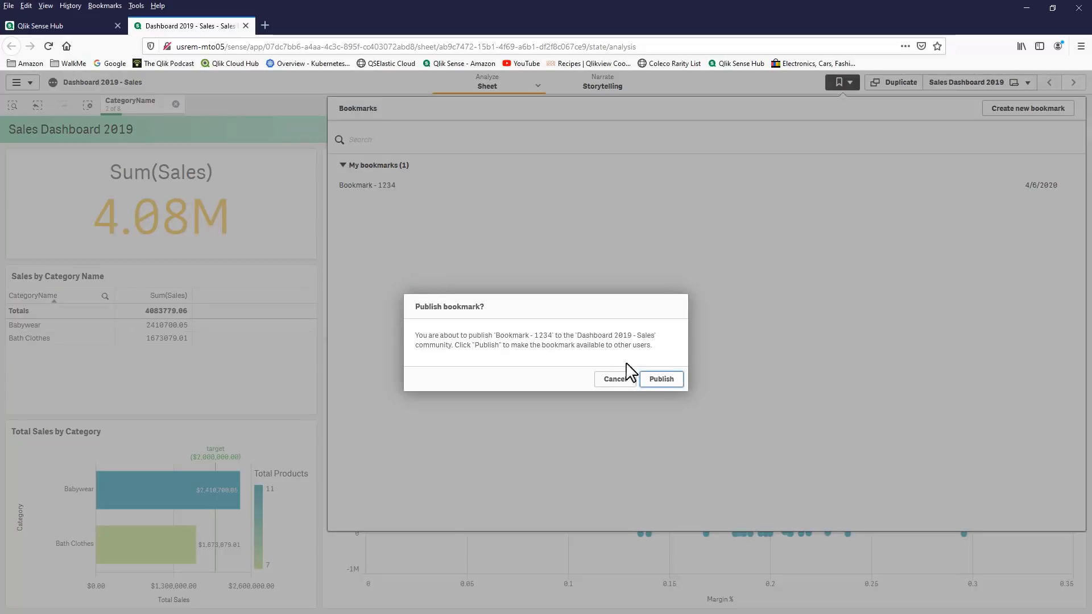
pyautogui.click(662, 379)
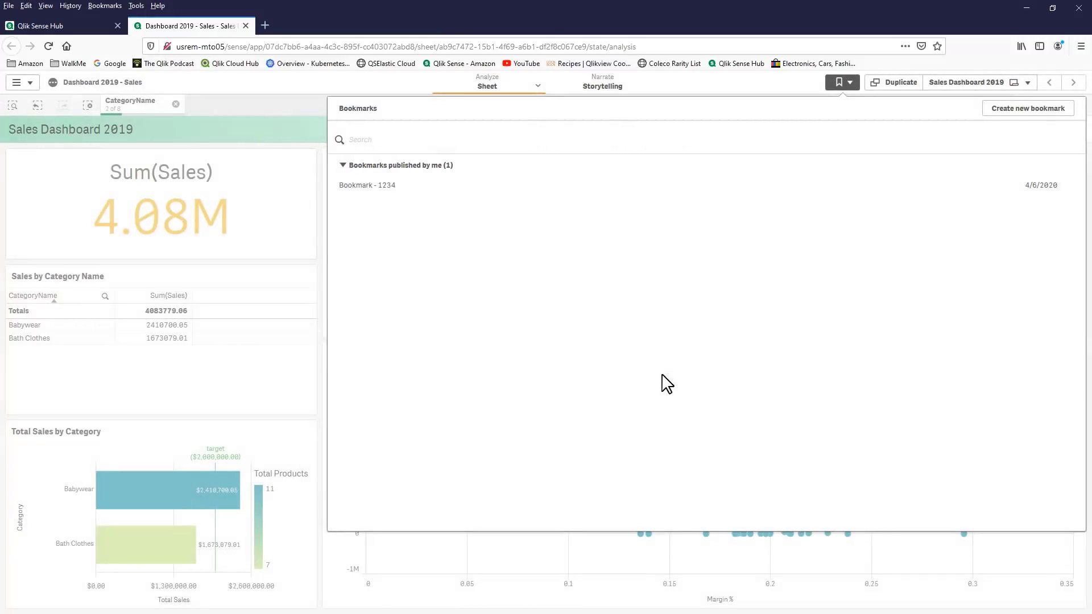
# Bring up the shareable link of the published bookmark and open it in a new tab
pyautogui.rightClick(390, 196)
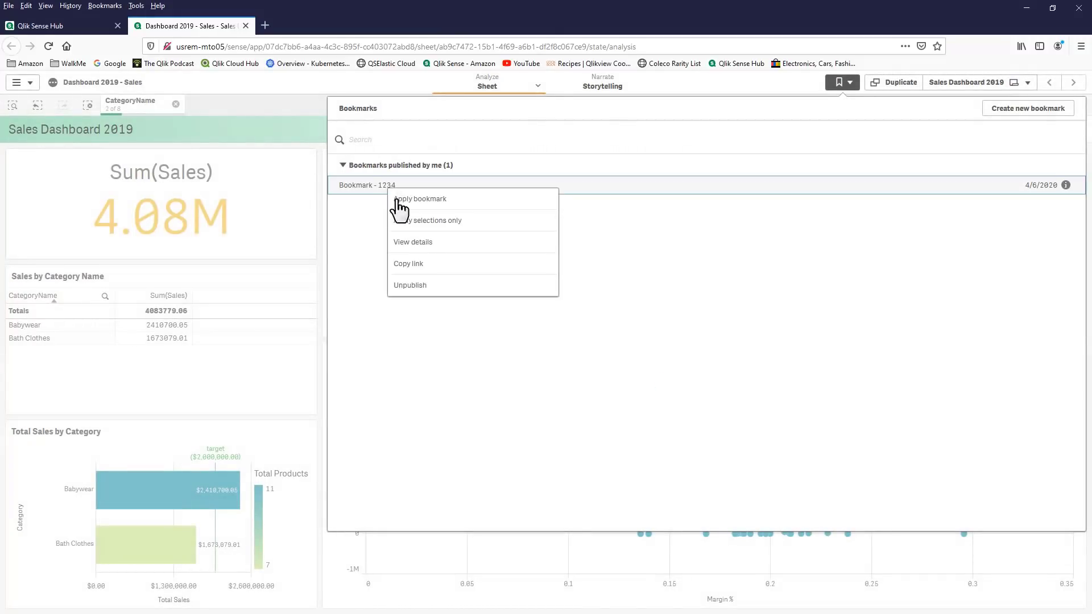
pyautogui.click(431, 263)
pyautogui.click(459, 341)
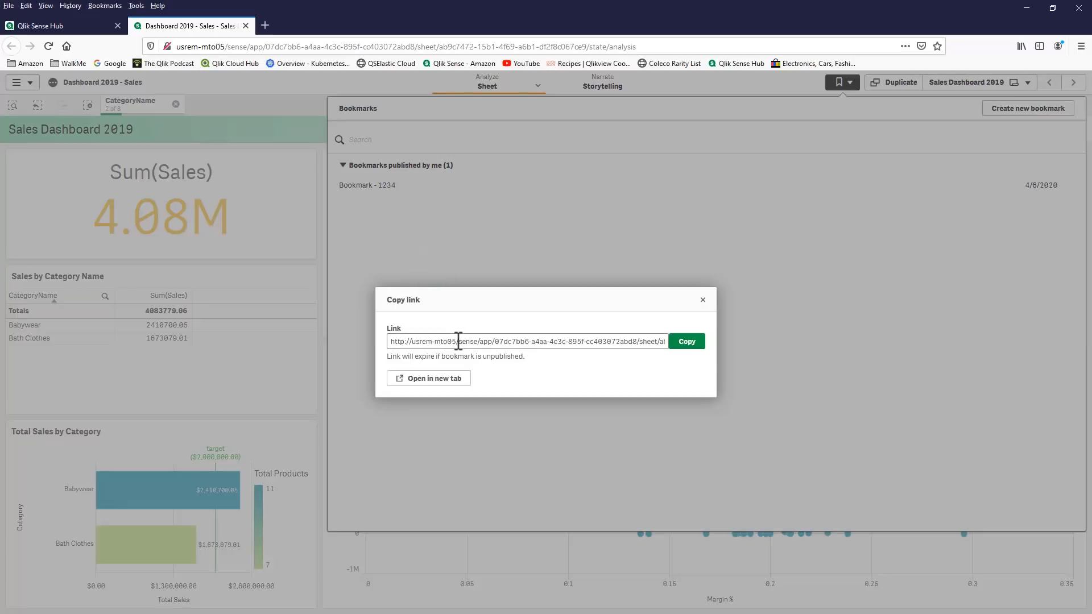
pyautogui.click(449, 379)
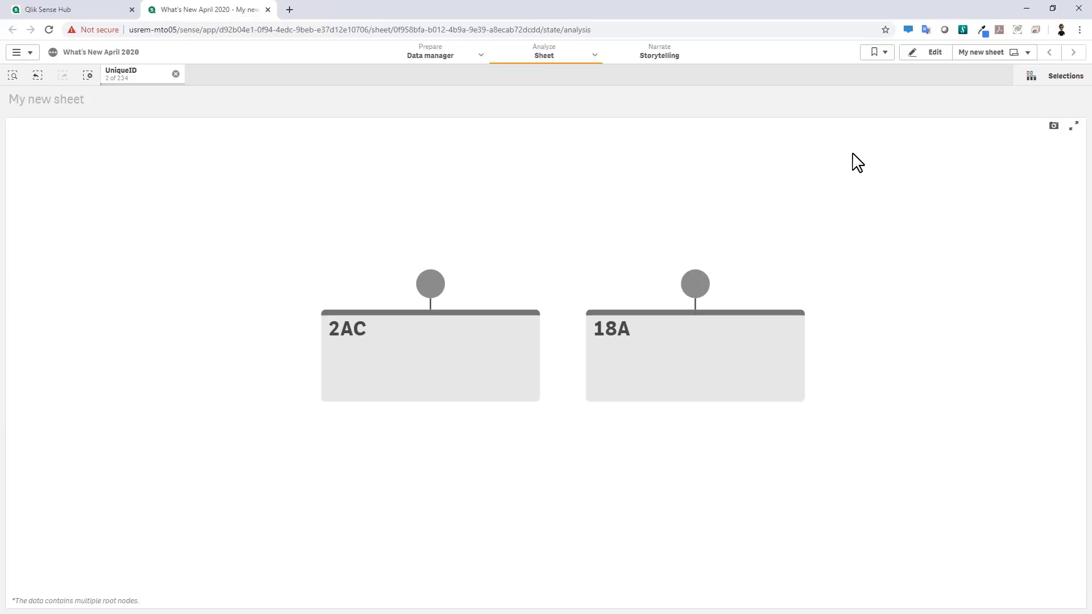
# Clear the UniqueID selection and open the Dashboard 2019 - Sales app from the hub's Sales stream
pyautogui.click(176, 74)
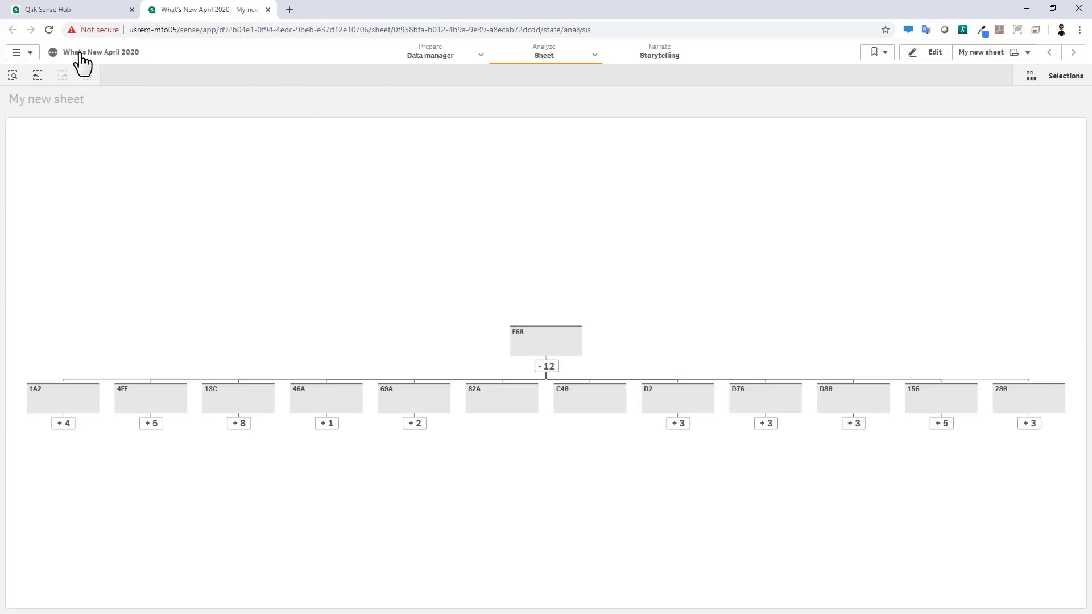
pyautogui.click(29, 53)
pyautogui.click(42, 97)
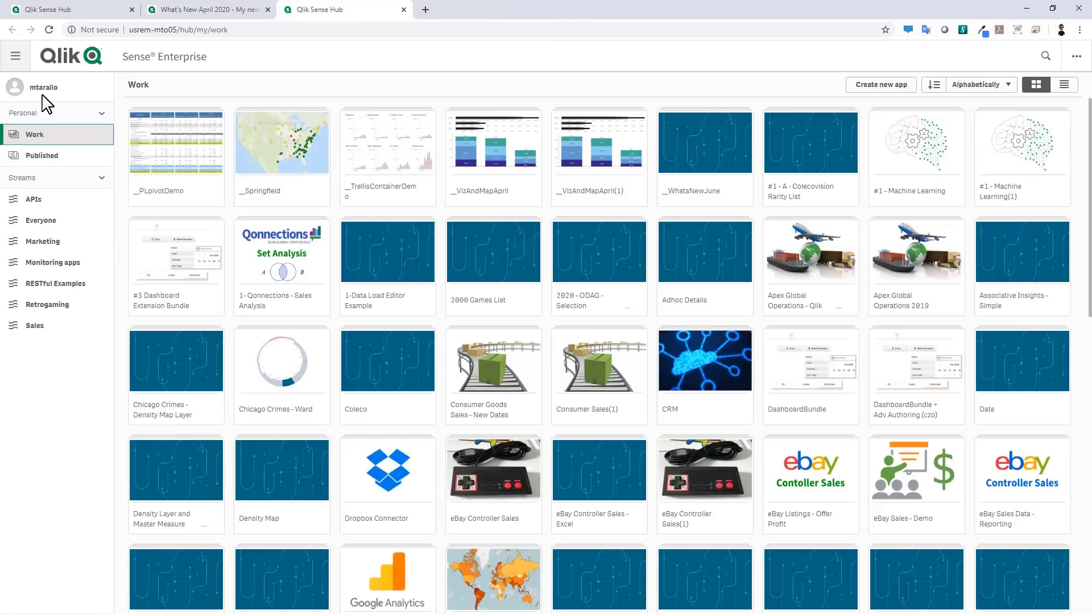
pyautogui.click(35, 327)
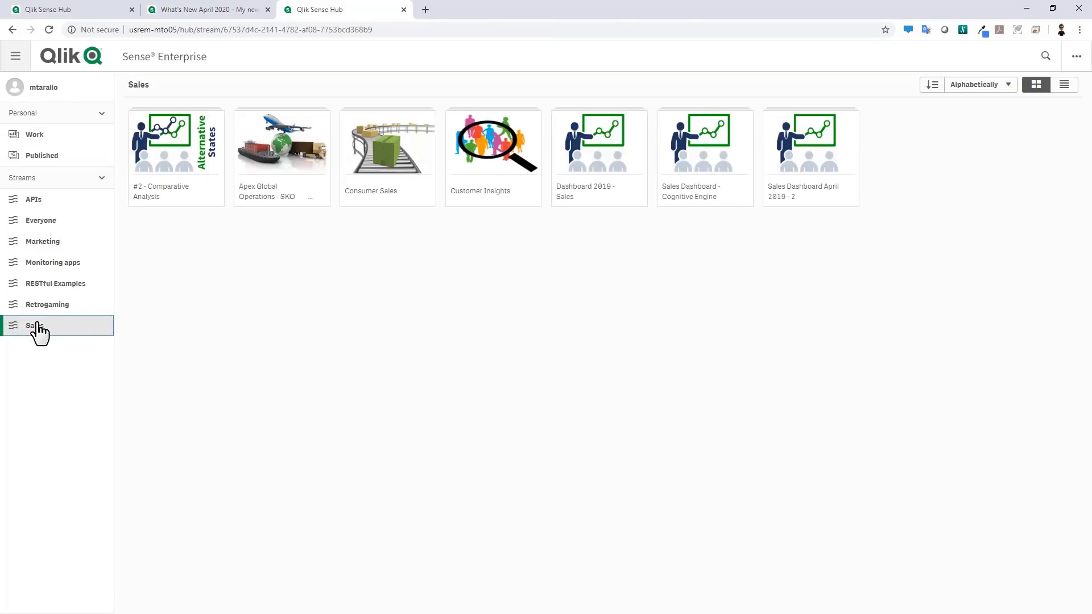
pyautogui.click(614, 179)
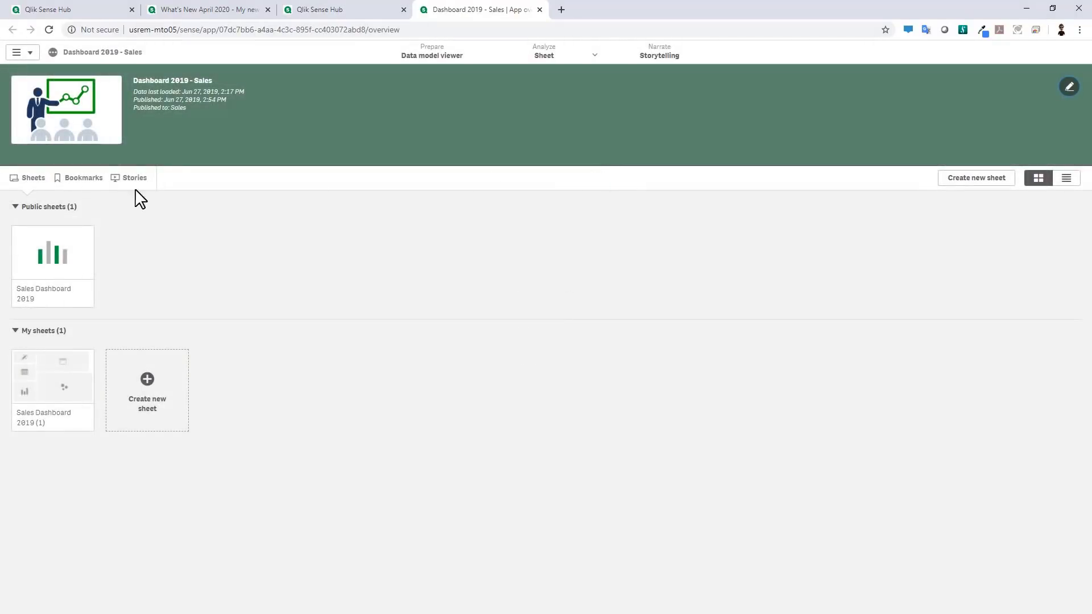
# Apply the community bookmark "Bookmark - 1234" from the app overview and copy its shareable link
pyautogui.click(83, 180)
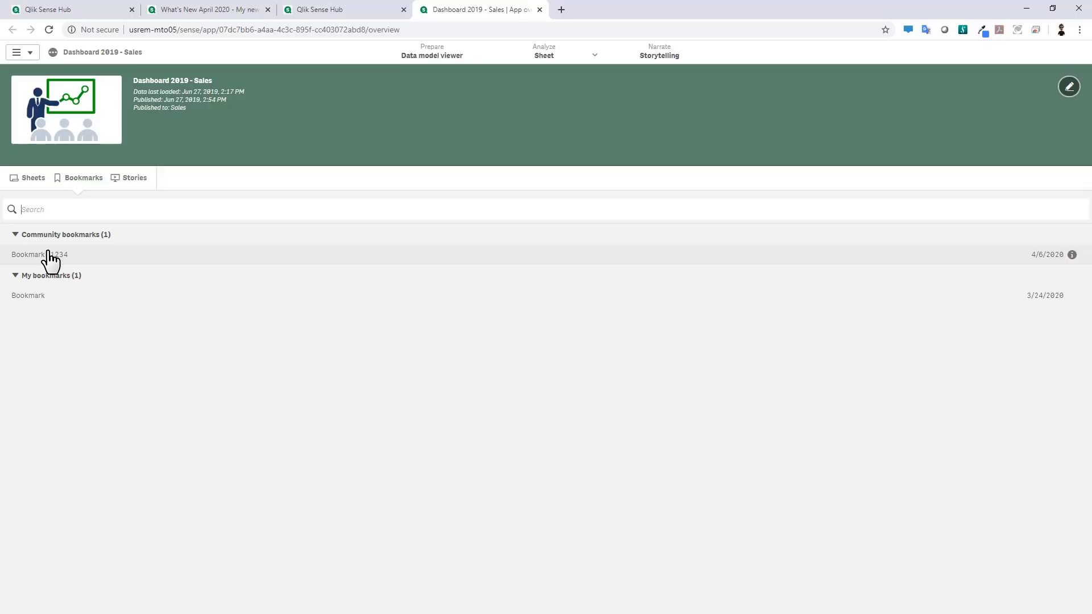
pyautogui.click(49, 259)
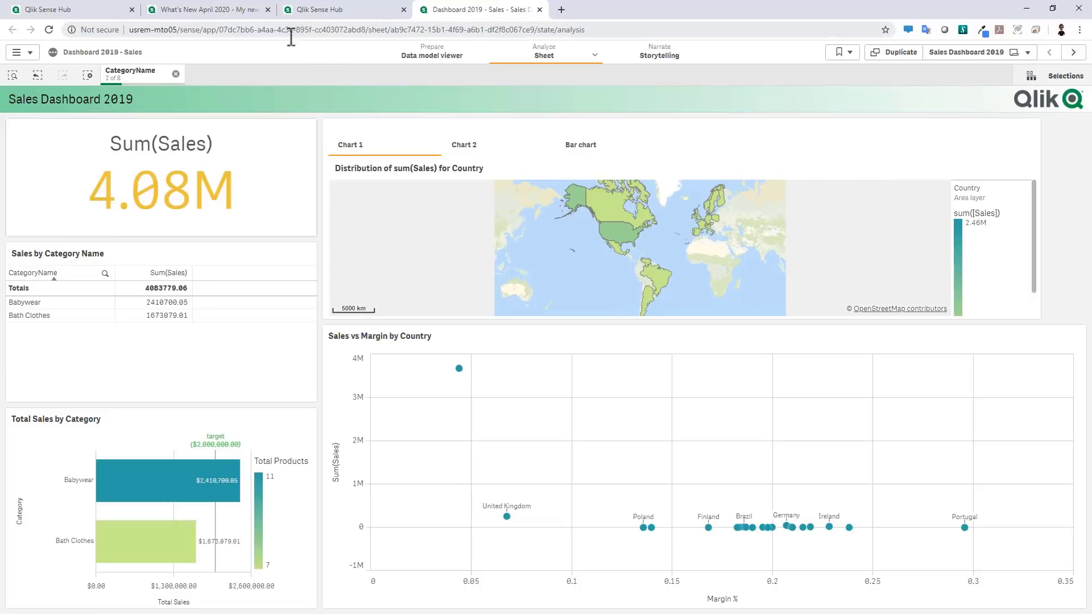
pyautogui.click(841, 53)
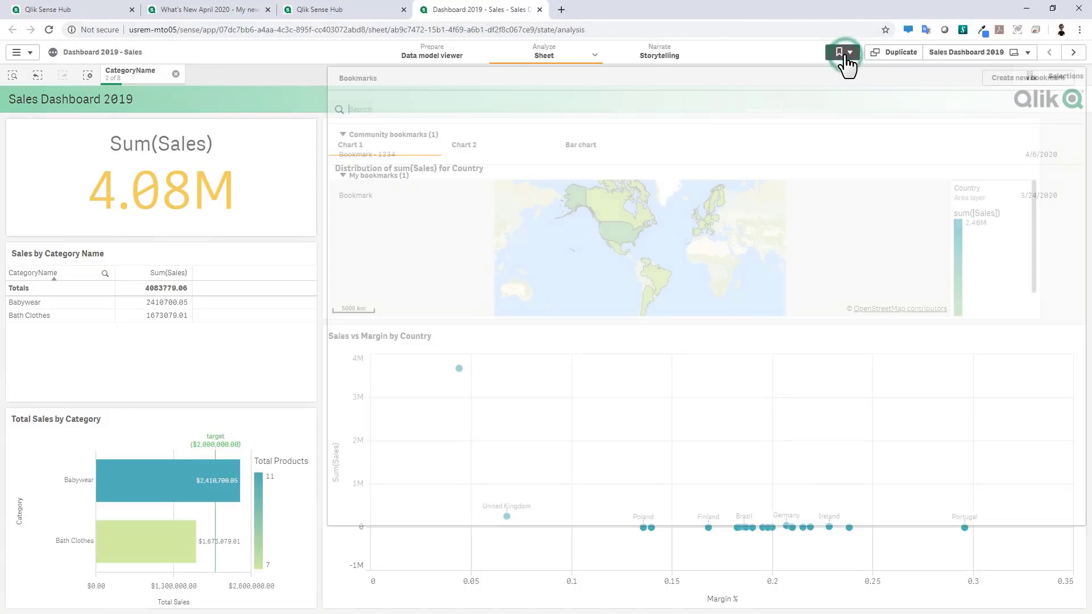
pyautogui.rightClick(374, 160)
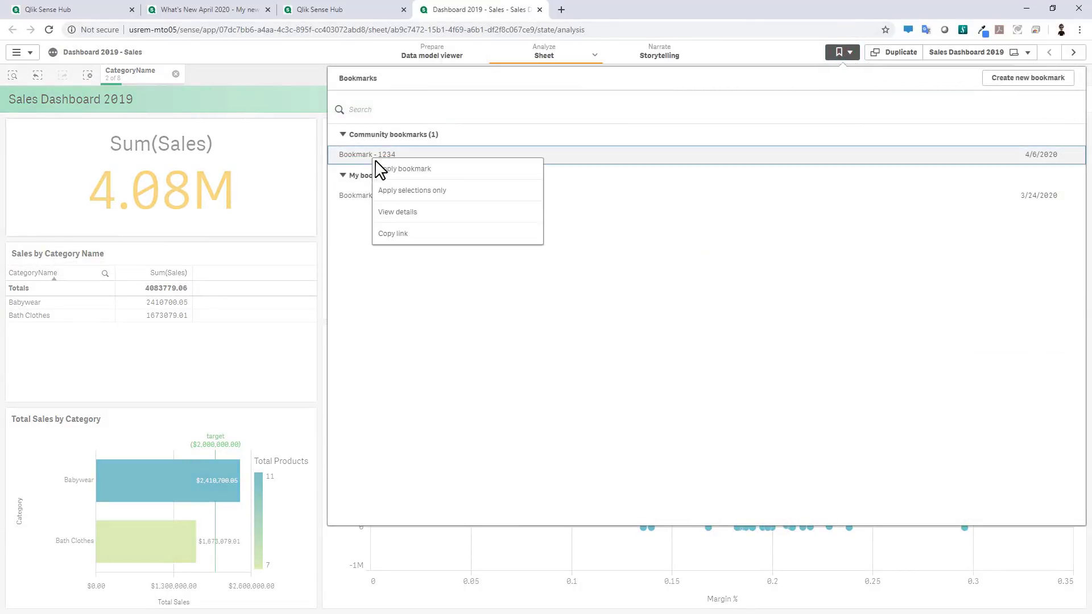
pyautogui.click(403, 231)
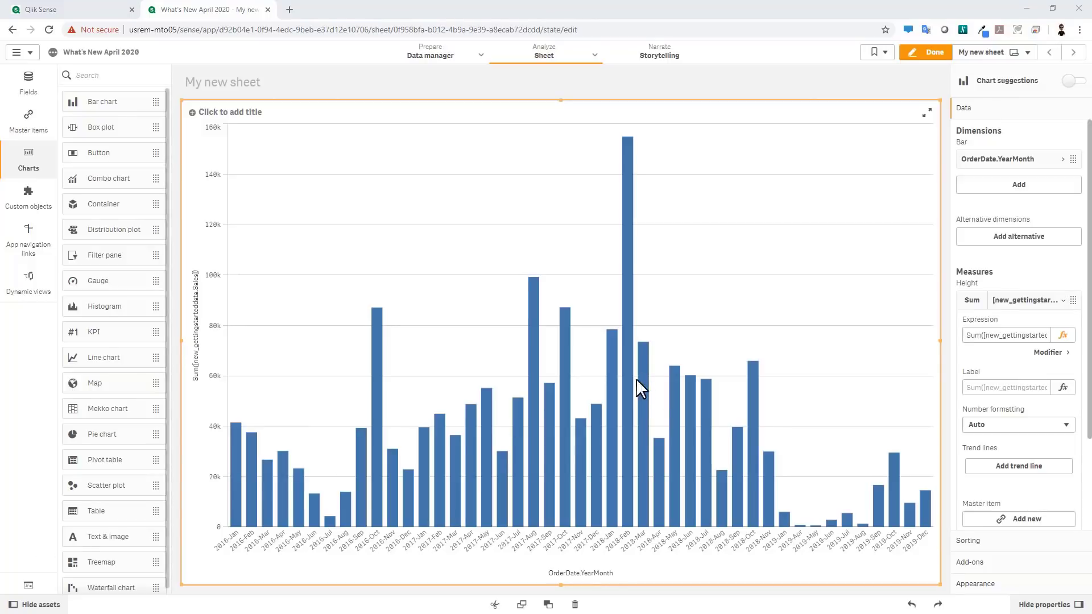
# Apply the Relative numbers modifier to the bar chart's Sum sales measure in the What's New April 2020 app
pyautogui.click(1062, 357)
pyautogui.click(1064, 376)
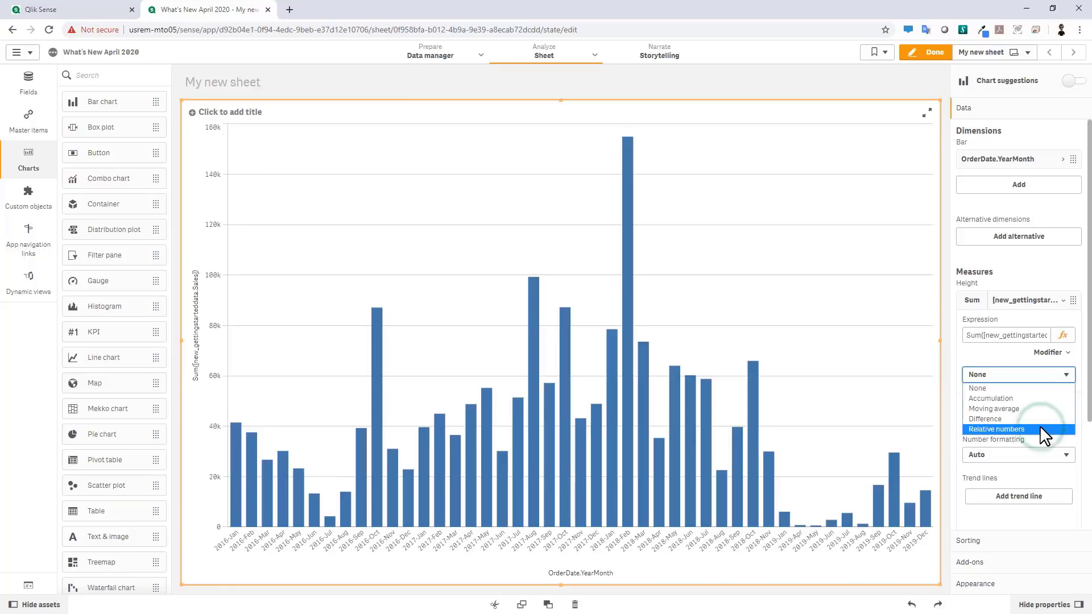
pyautogui.click(1039, 426)
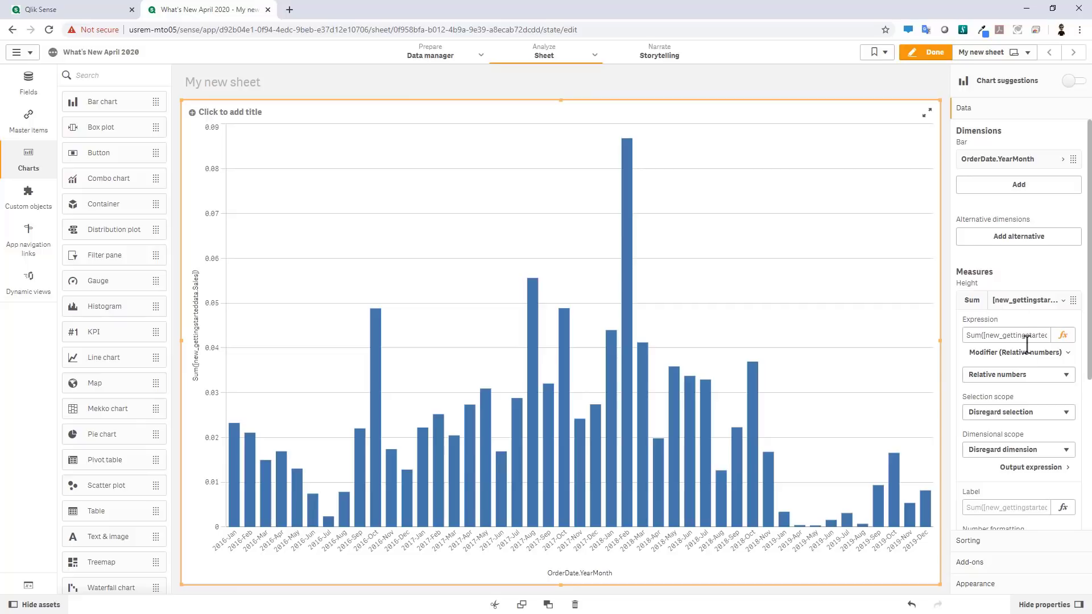
# Set the sales measure's number formatting to Number with the simple 12% format
pyautogui.scroll(-1, 1016, 449)
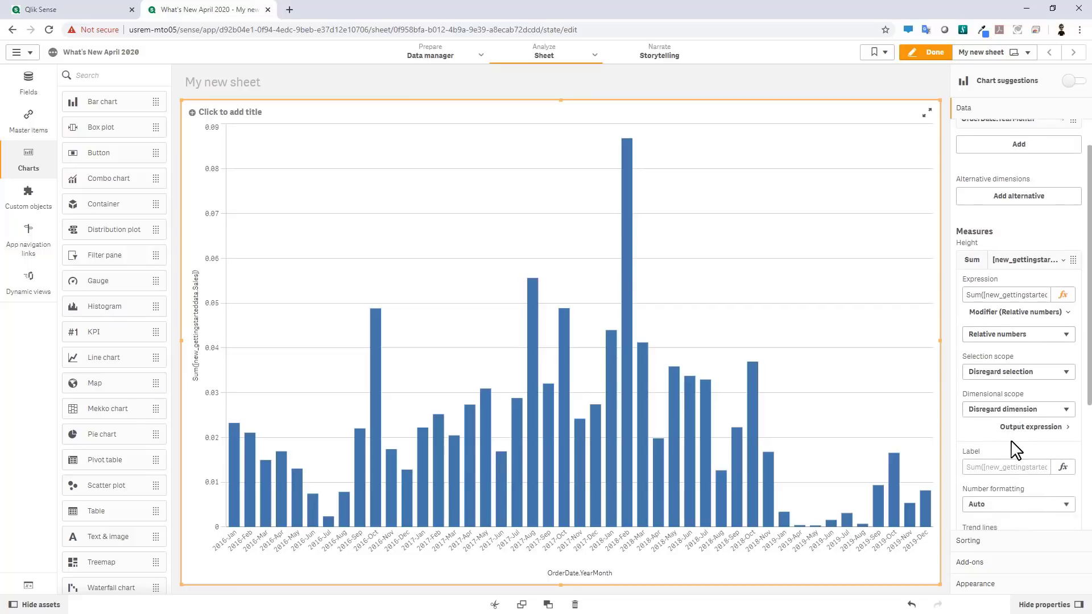
pyautogui.click(1002, 488)
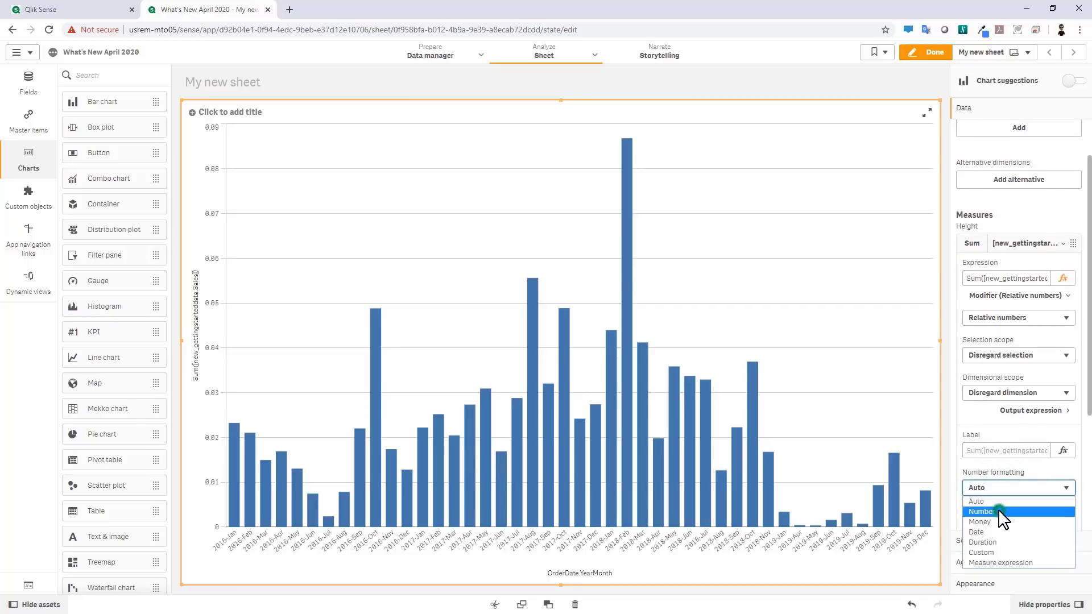
pyautogui.click(999, 515)
pyautogui.scroll(-2, 1003, 501)
pyautogui.click(1001, 435)
pyautogui.click(994, 477)
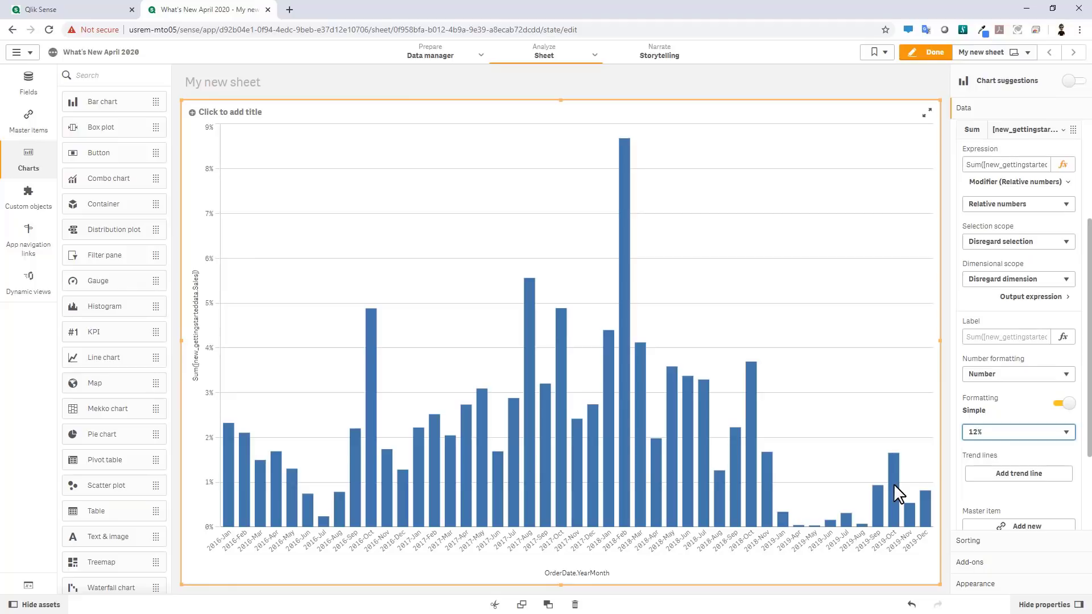
# Replace the bar chart's OrderDate.YearMonth dimension with OrderDate.autoCalendar.Year and check each year's share outside edit mode
pyautogui.click(29, 81)
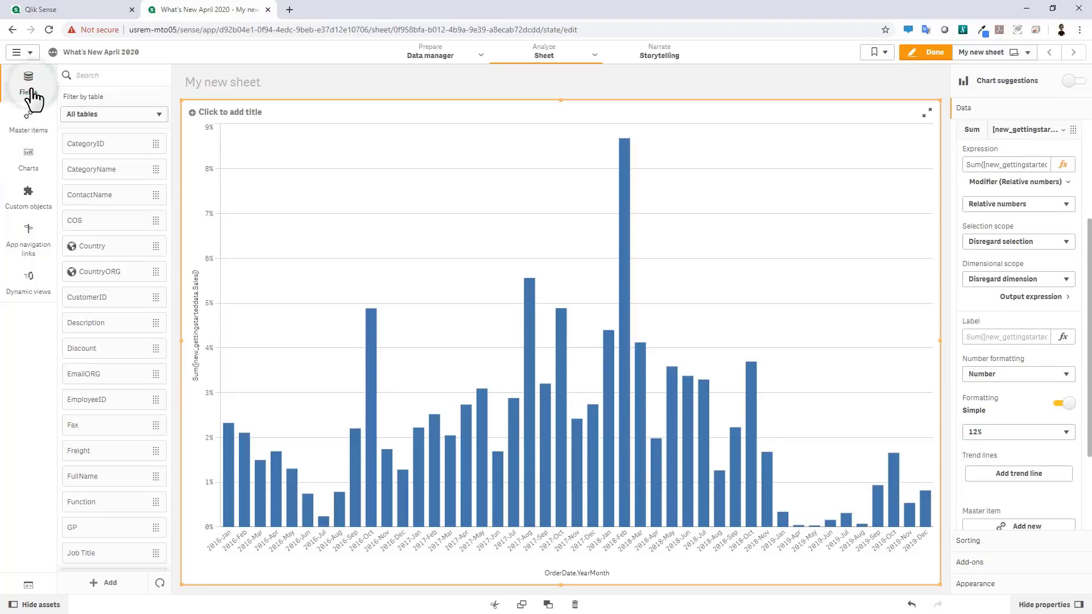
pyautogui.scroll(-7, 94, 344)
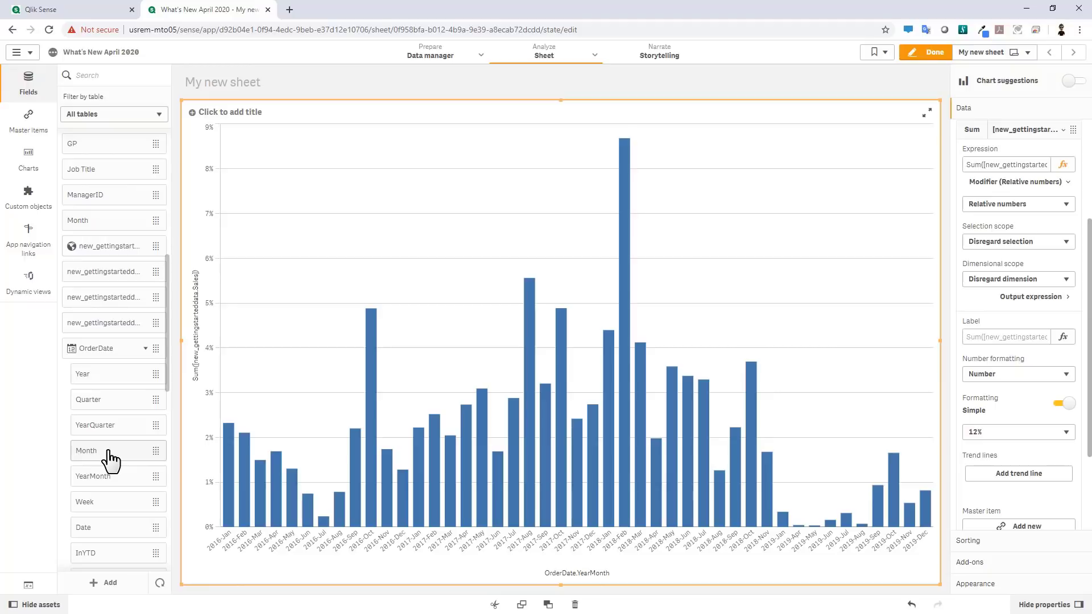
pyautogui.moveTo(102, 376); pyautogui.dragTo(484, 344)
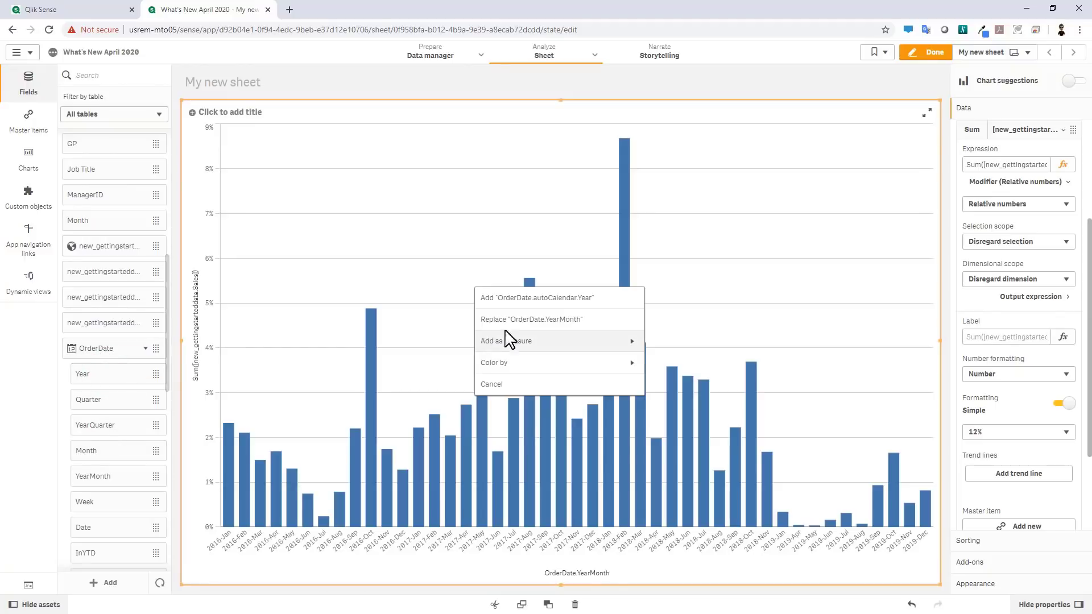
pyautogui.click(584, 314)
pyautogui.click(925, 52)
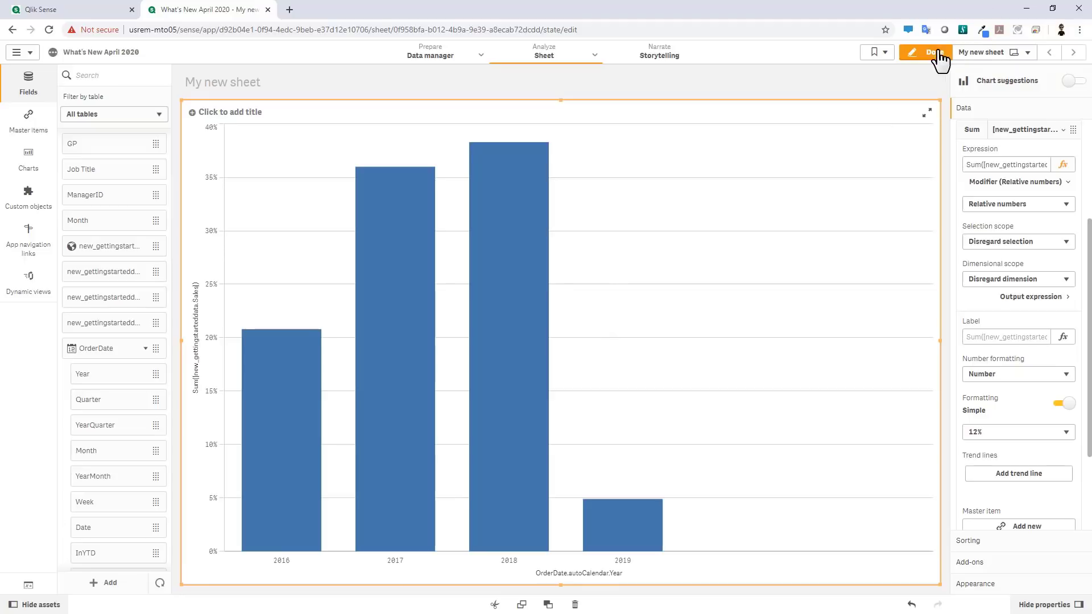
pyautogui.moveTo(100, 388)
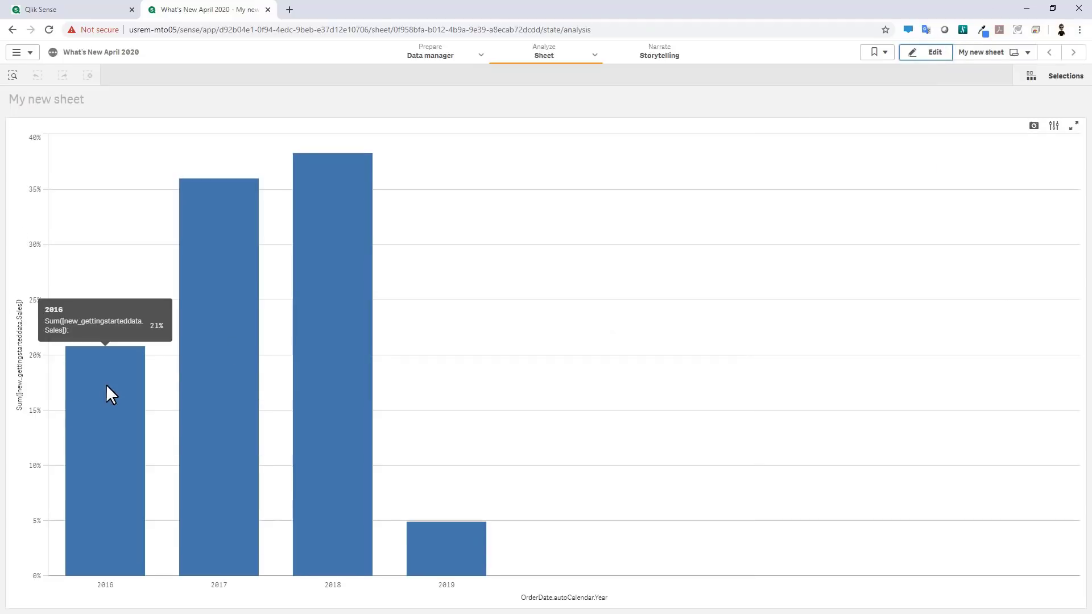
pyautogui.moveTo(204, 325)
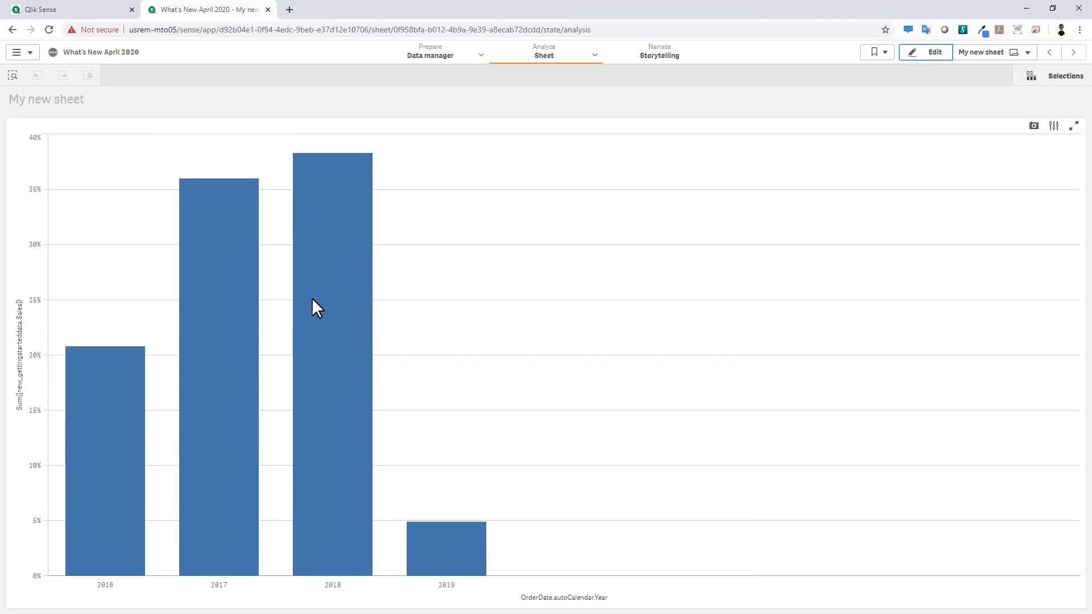
pyautogui.moveTo(445, 546)
# Return to editing the sheet and delete the yearly bar chart
pyautogui.click(927, 54)
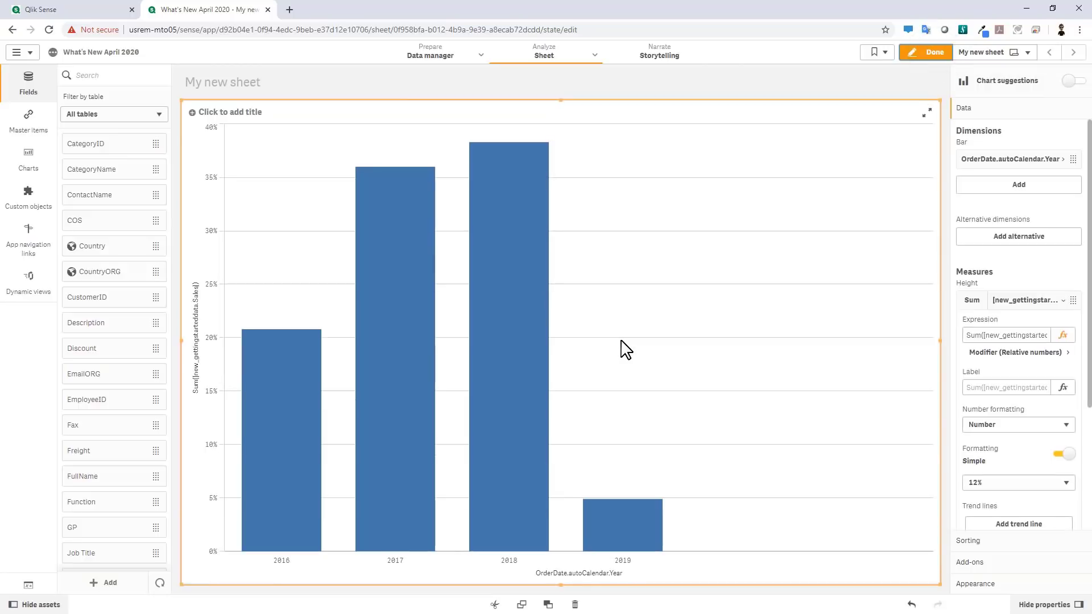
pyautogui.rightClick(623, 347)
pyautogui.click(654, 378)
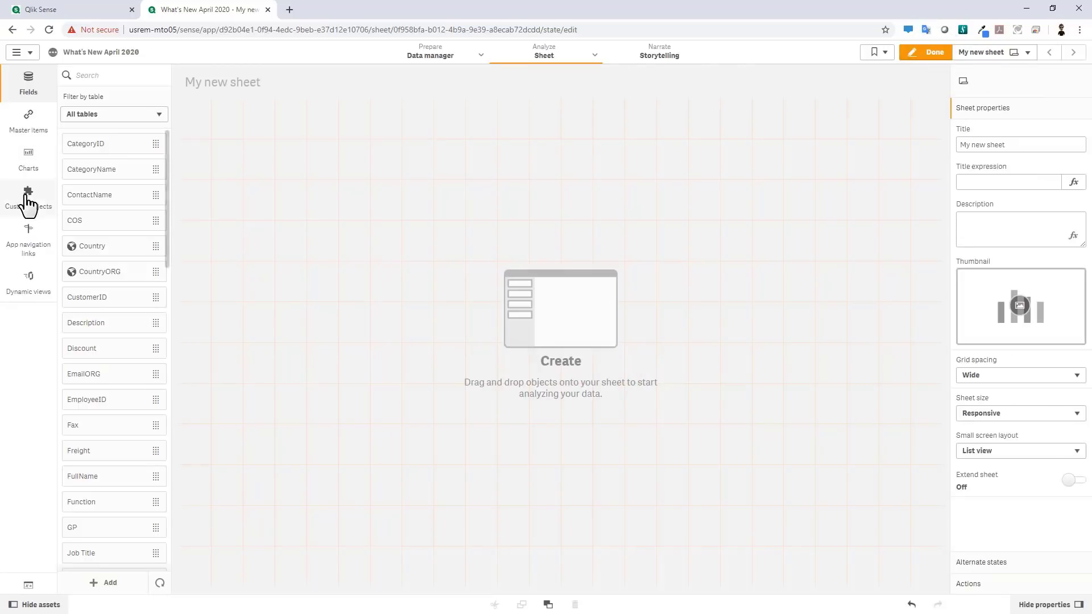
# Add a new bar chart to the empty sheet and enlarge it to fill the whole grid
pyautogui.click(35, 162)
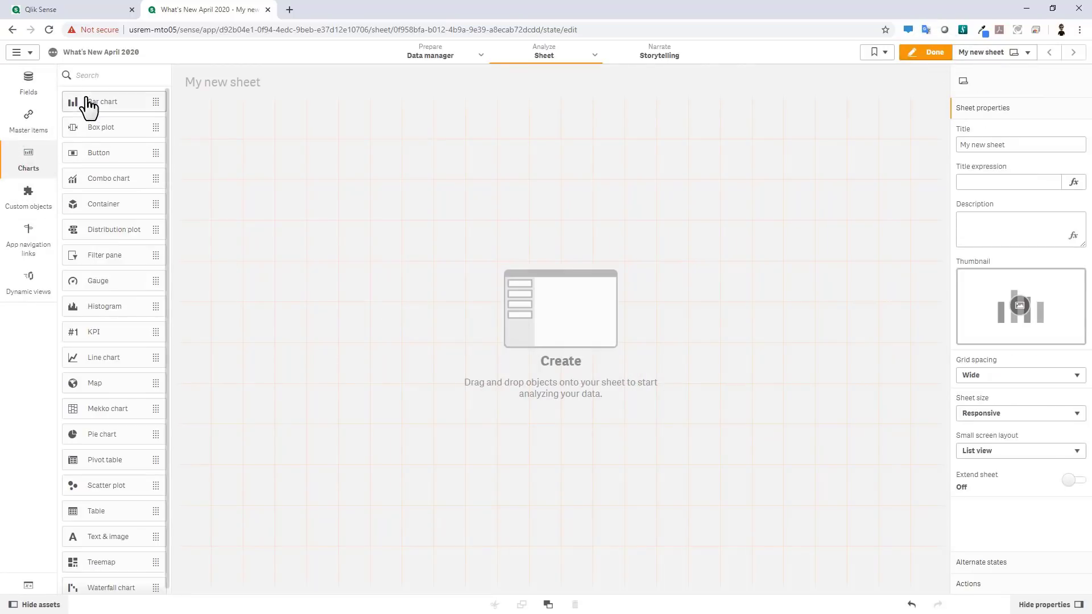
pyautogui.moveTo(85, 103); pyautogui.dragTo(415, 250)
pyautogui.click(559, 341)
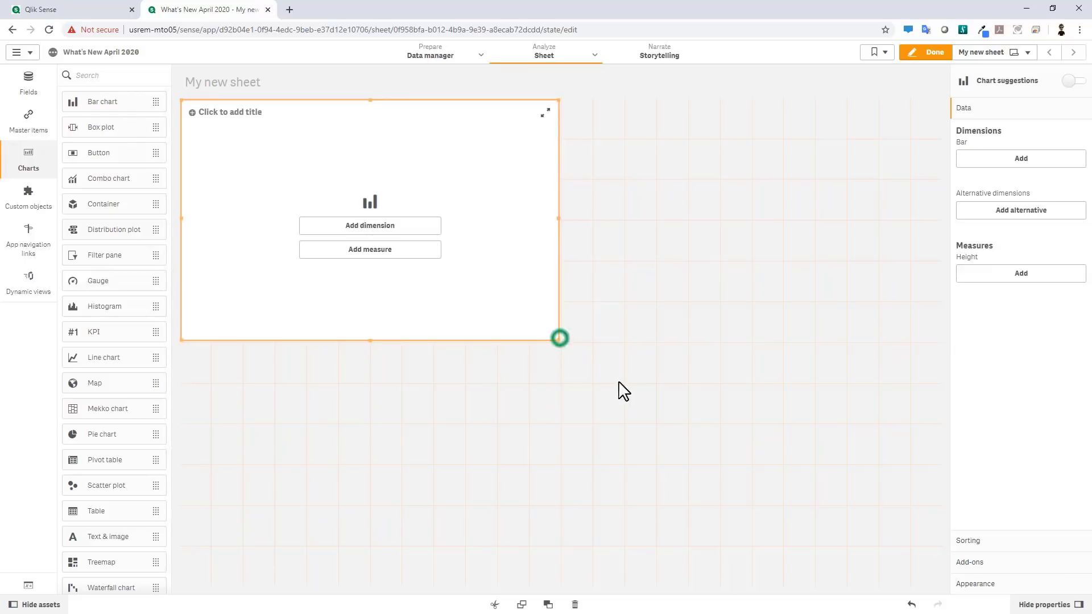
pyautogui.moveTo(556, 339); pyautogui.dragTo(933, 595)
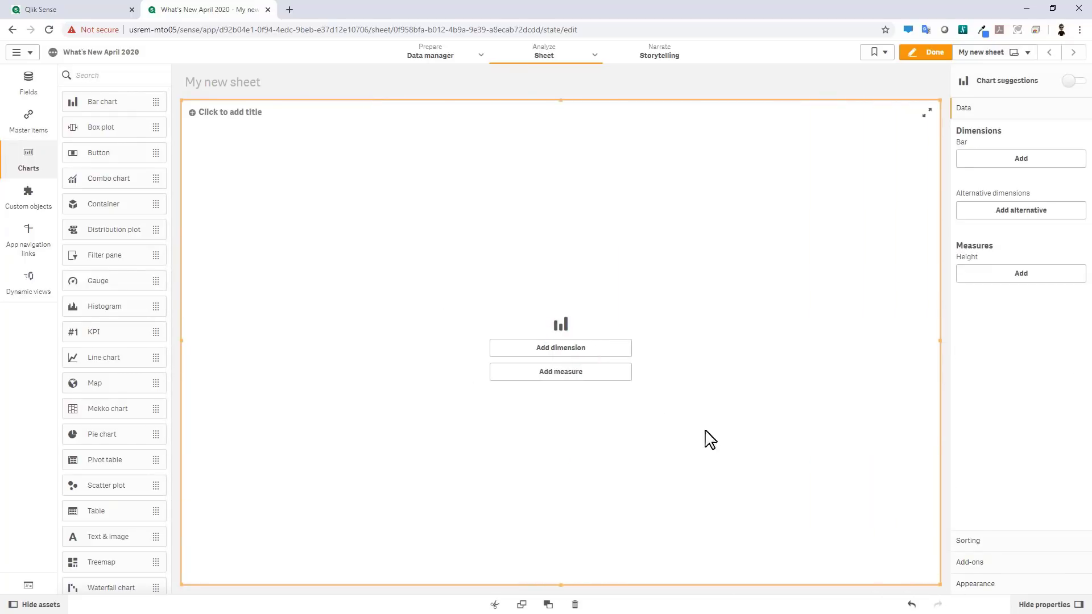
# Add OrderDate.YearMonth as the dimension of the new bar chart
pyautogui.click(586, 350)
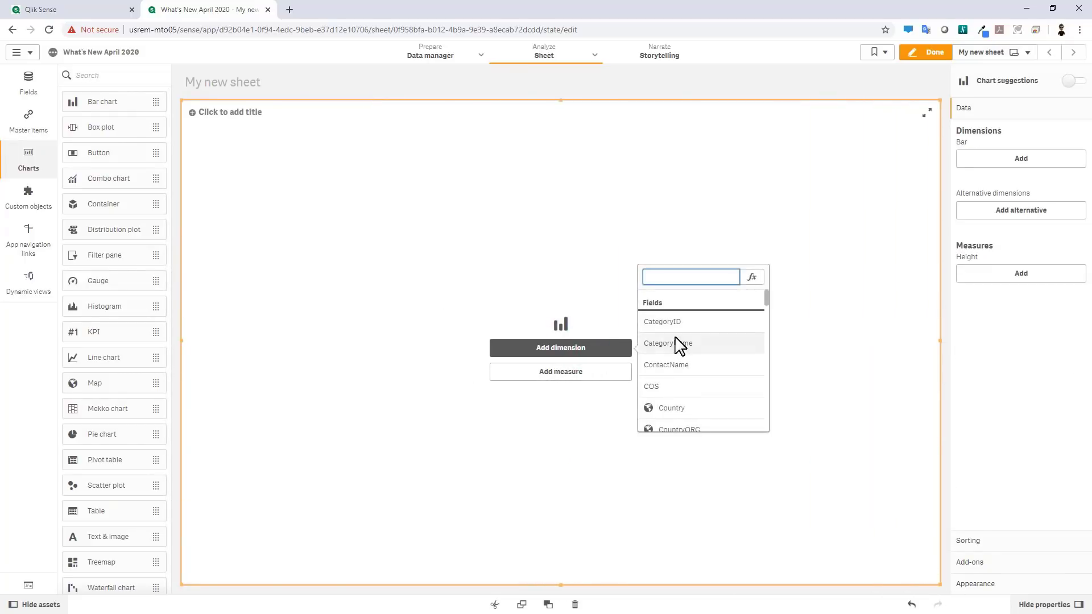
pyautogui.scroll(-4, 685, 352)
pyautogui.scroll(-5, 689, 355)
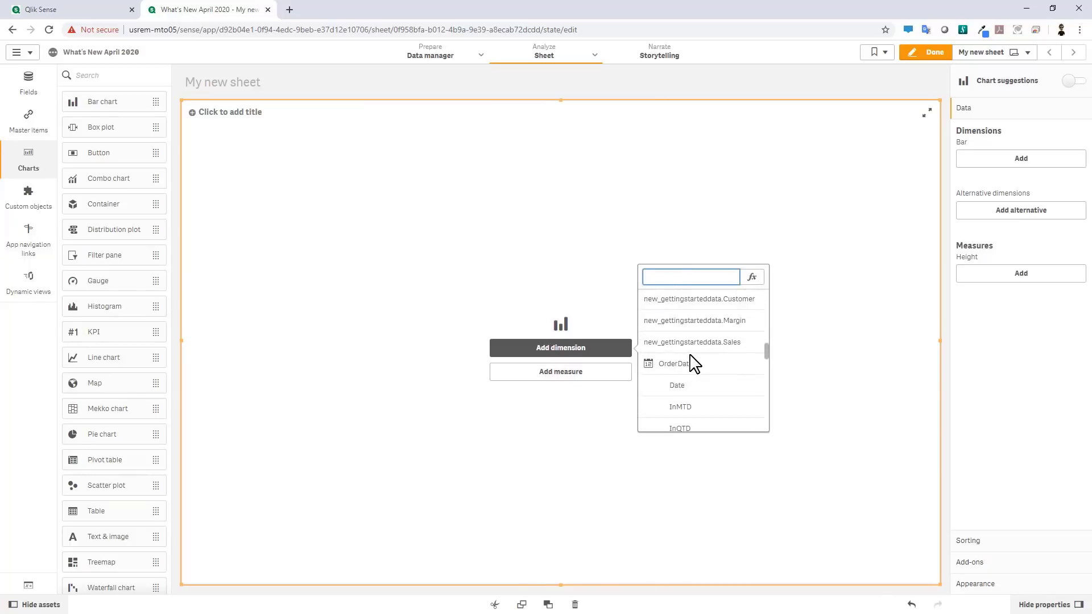
pyautogui.scroll(-8, 712, 387)
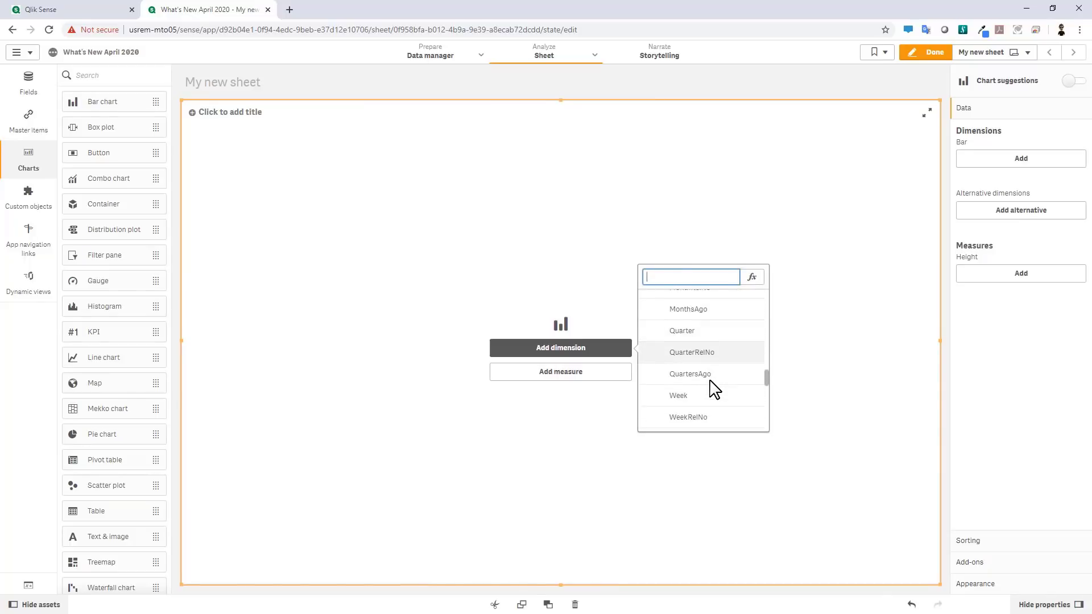
pyautogui.click(709, 370)
# Add Sum([new_gettingstarteddata.Sales]) as the bar chart's measure and move OrderDate.YearMonth to first place in the sort order
pyautogui.click(622, 373)
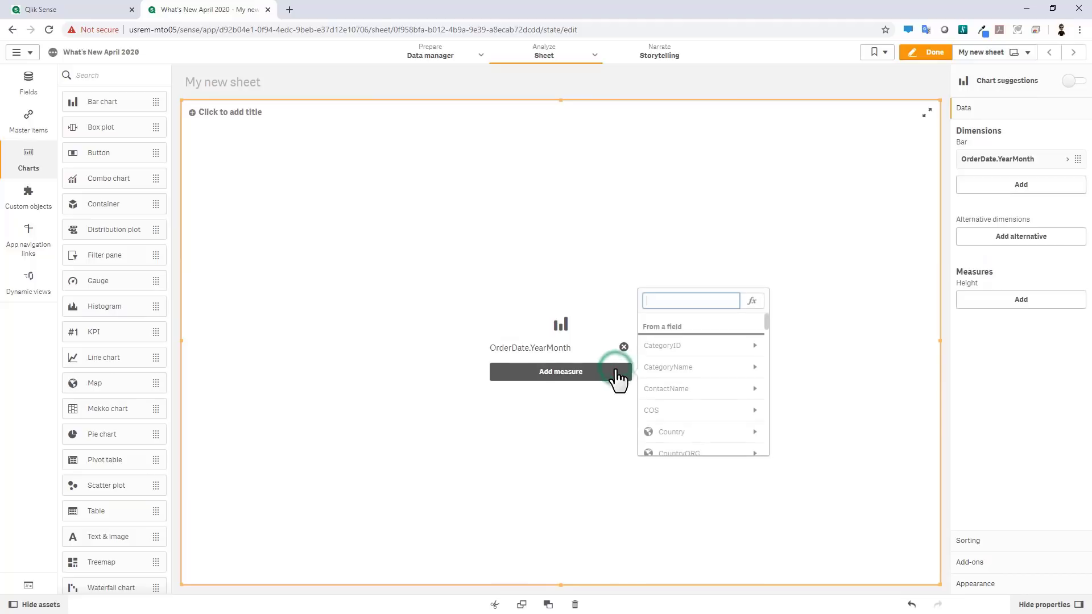
pyautogui.write('sa')
pyautogui.click(699, 345)
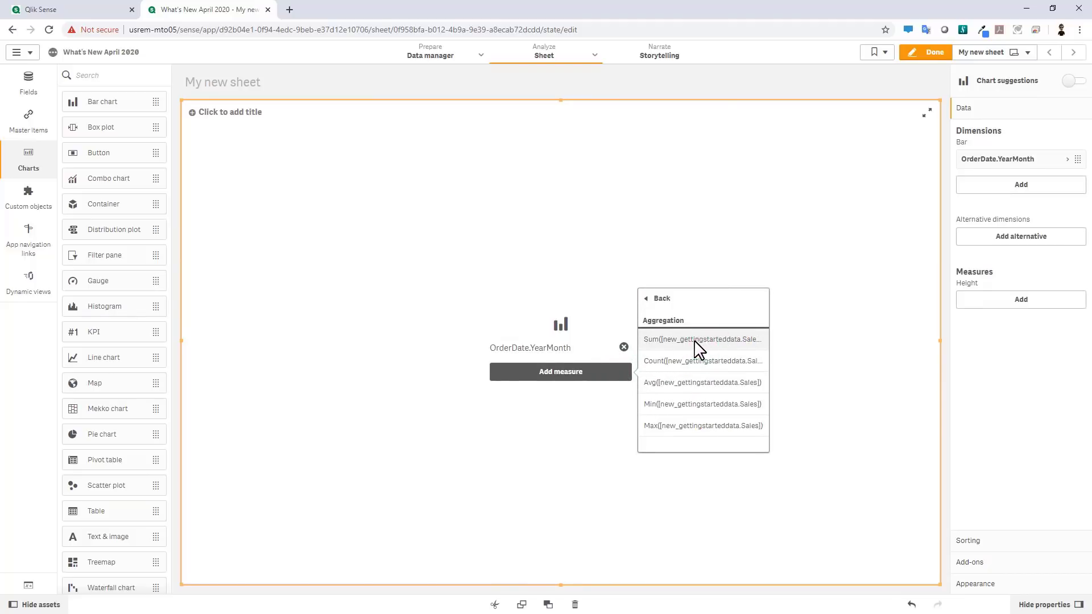
pyautogui.click(688, 341)
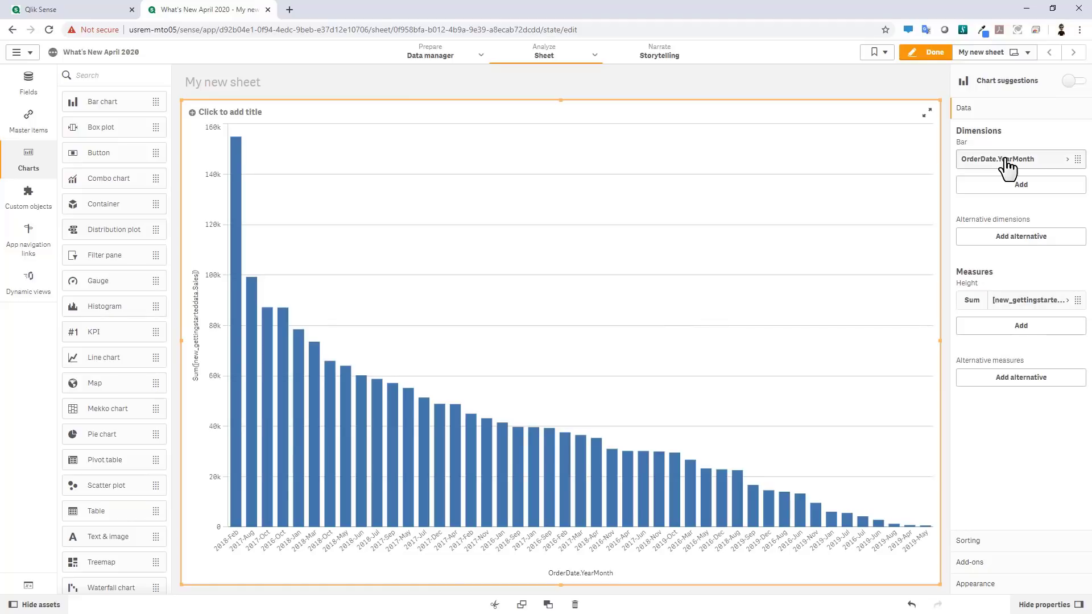
pyautogui.click(977, 539)
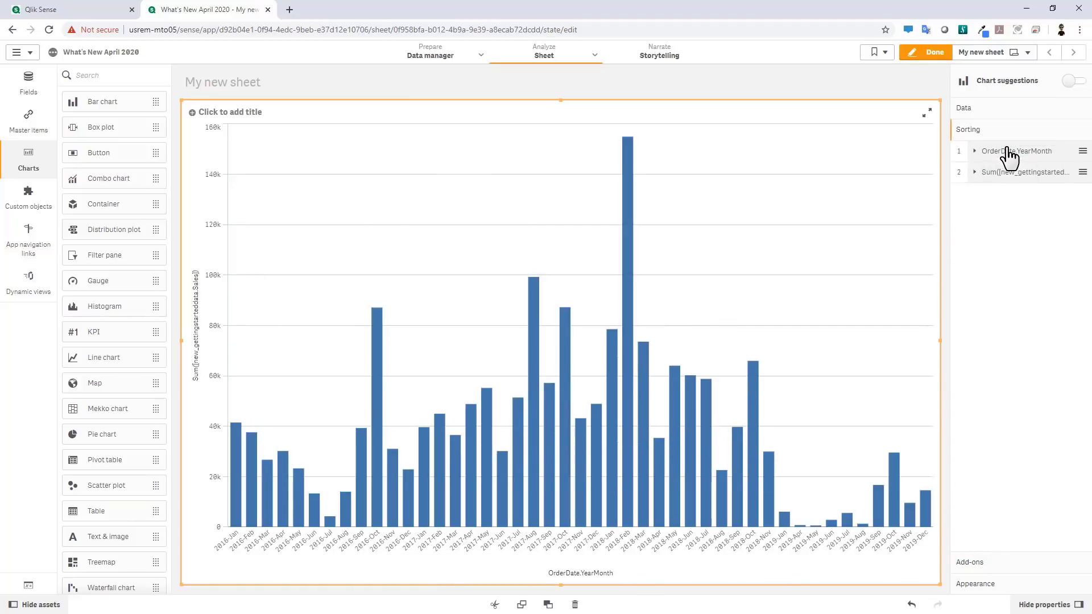
pyautogui.click(968, 109)
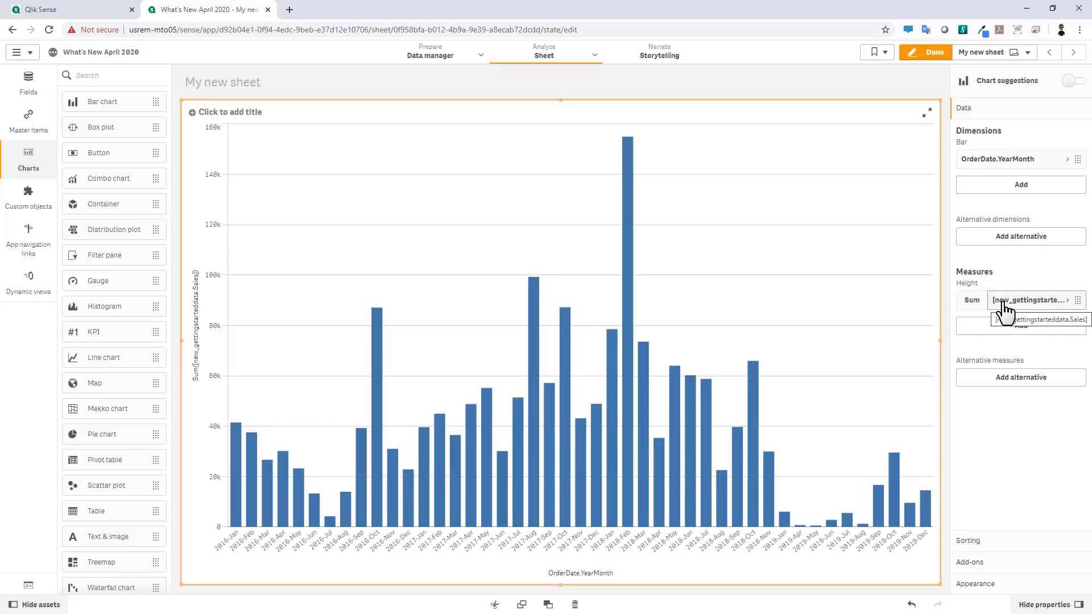
# Duplicate the Sum sales measure in the bar chart and expand the settings of the copy
pyautogui.rightClick(1004, 306)
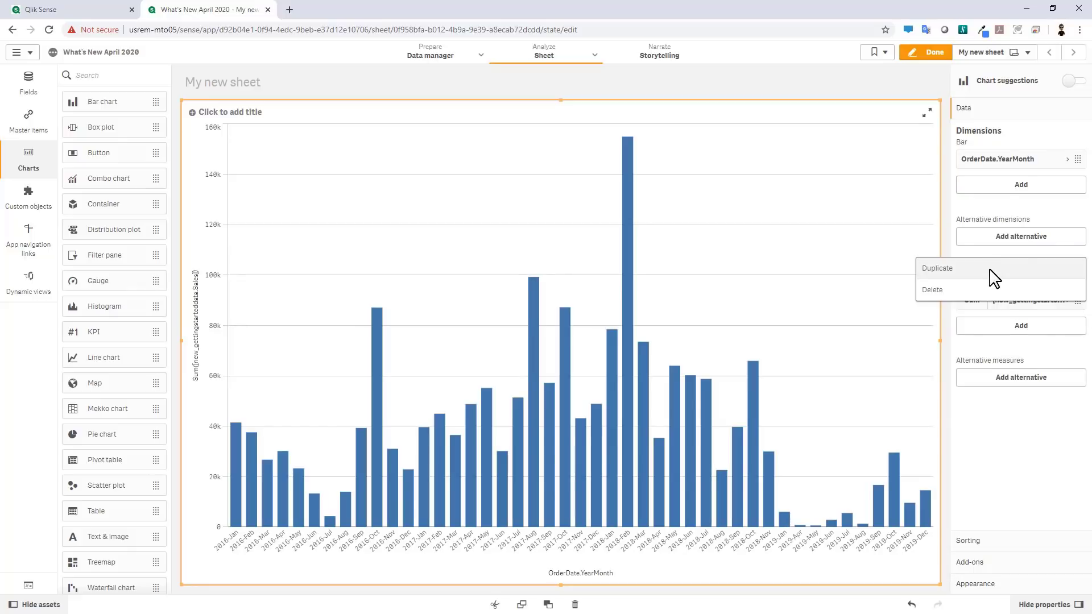
pyautogui.click(994, 272)
pyautogui.click(994, 302)
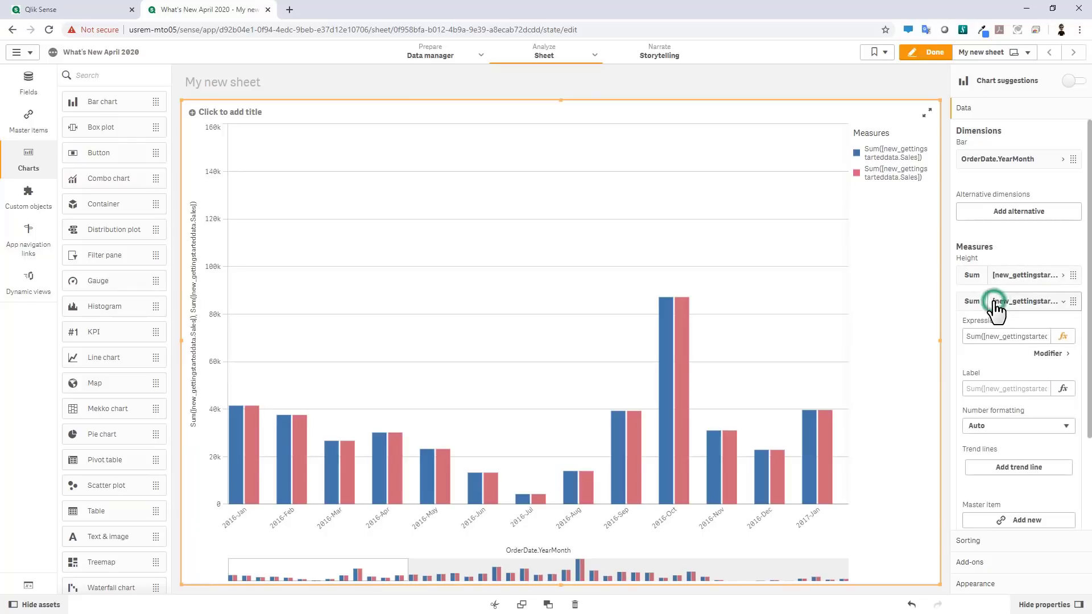
# Label the duplicated sales measure Relative and set its number formatting to Number with the 12% format
pyautogui.click(989, 388)
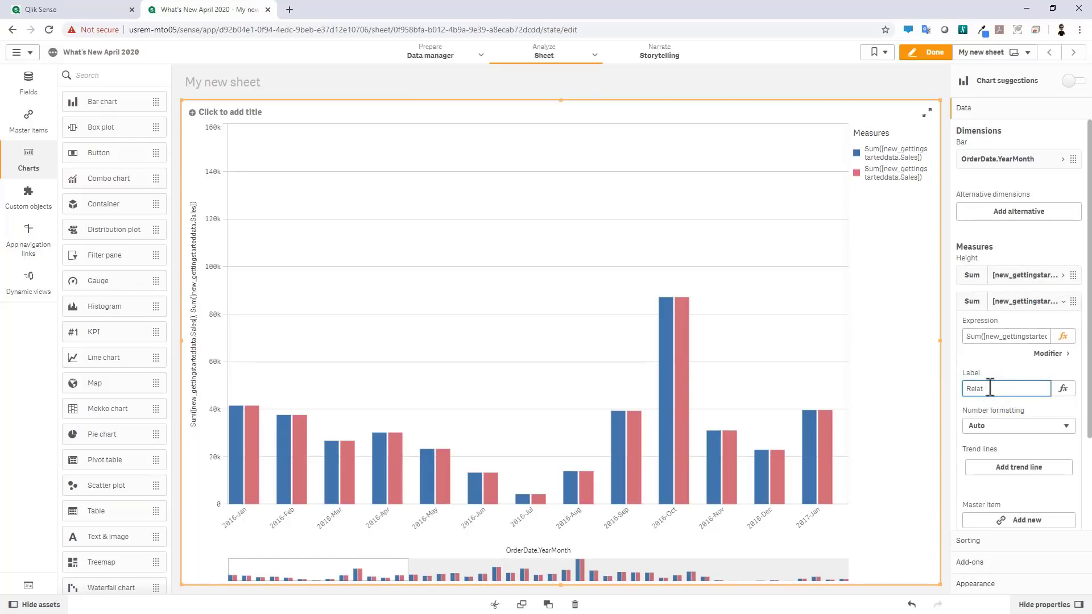
pyautogui.click(989, 428)
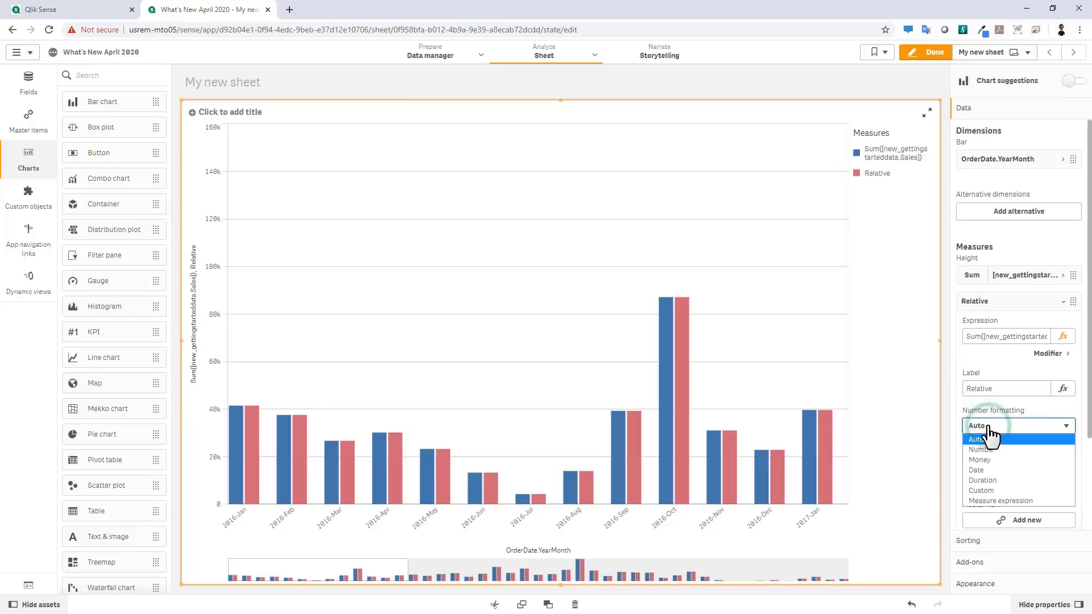
pyautogui.click(990, 450)
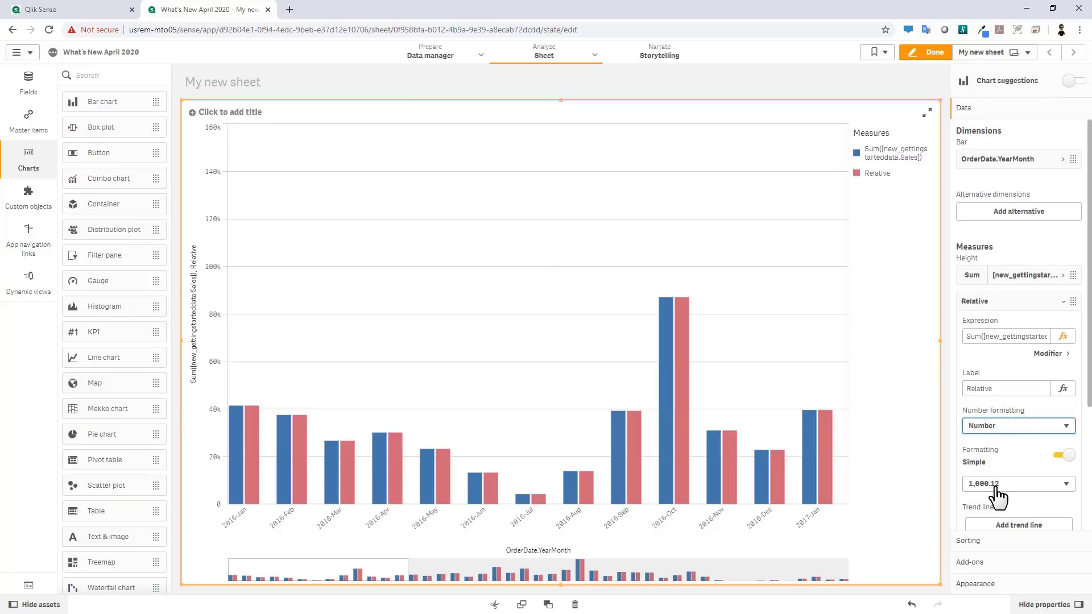
pyautogui.click(992, 483)
pyautogui.click(991, 529)
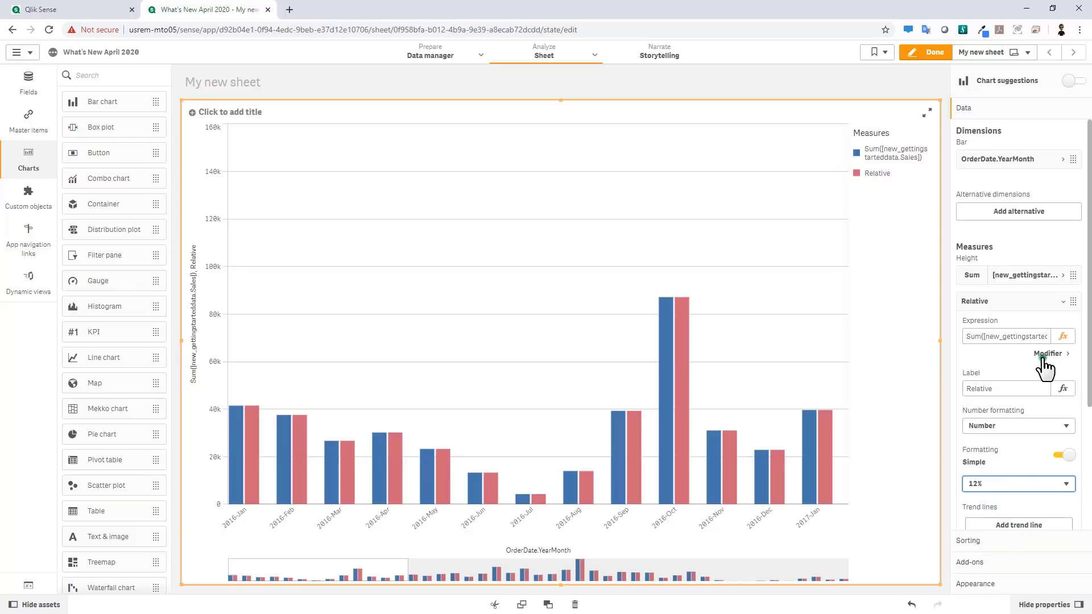
# Apply the Relative numbers modifier to the Relative measure
pyautogui.click(1045, 354)
pyautogui.click(1031, 376)
pyautogui.click(1015, 430)
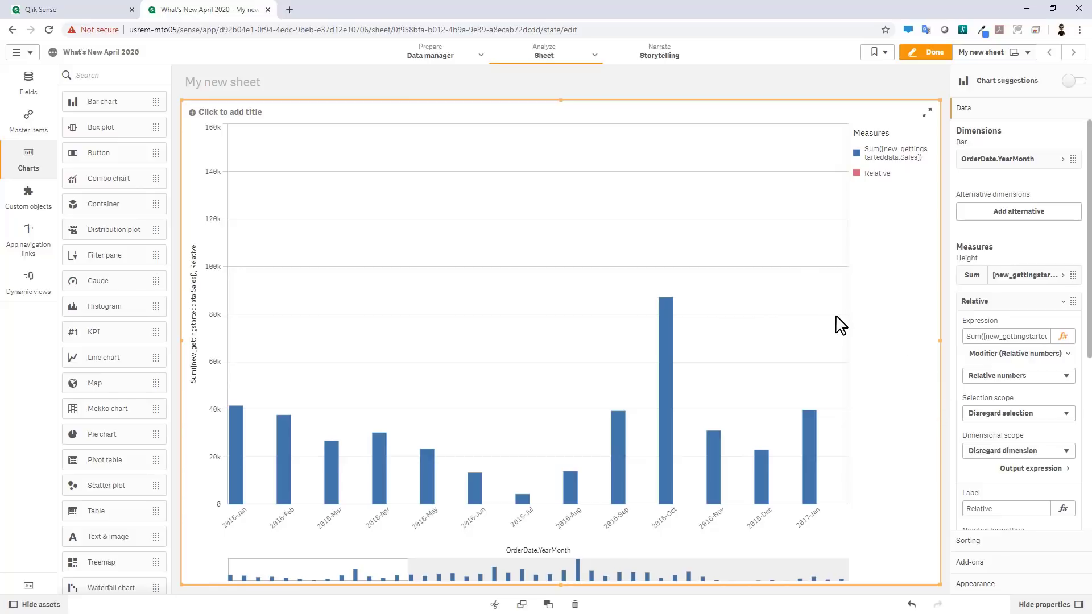
# Delete the unmodified Sum sales measure to view the relative bars alone, and undo the deletion
pyautogui.rightClick(975, 278)
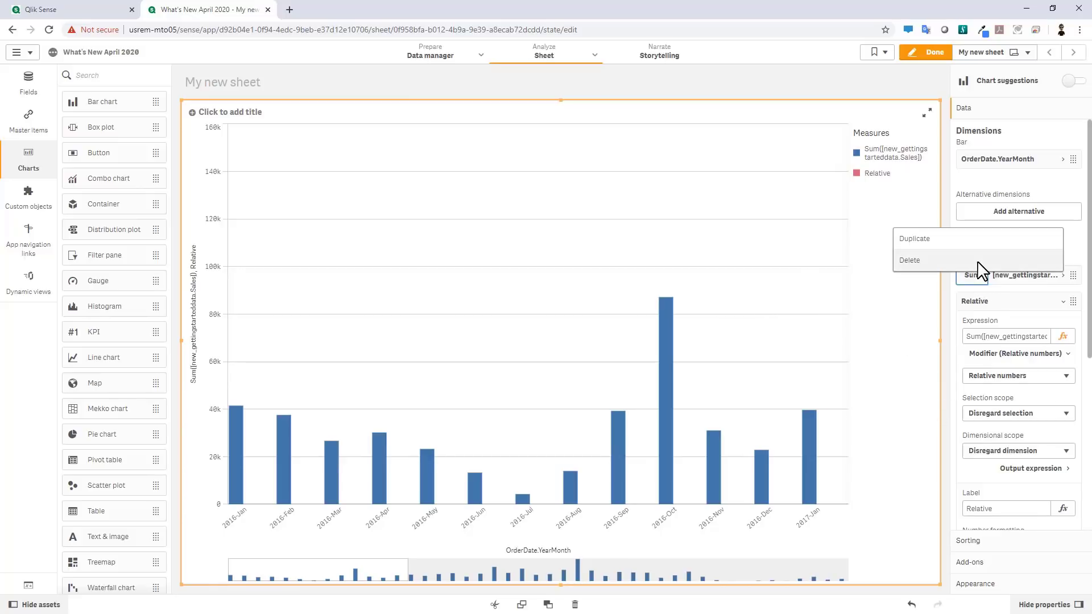
pyautogui.click(980, 271)
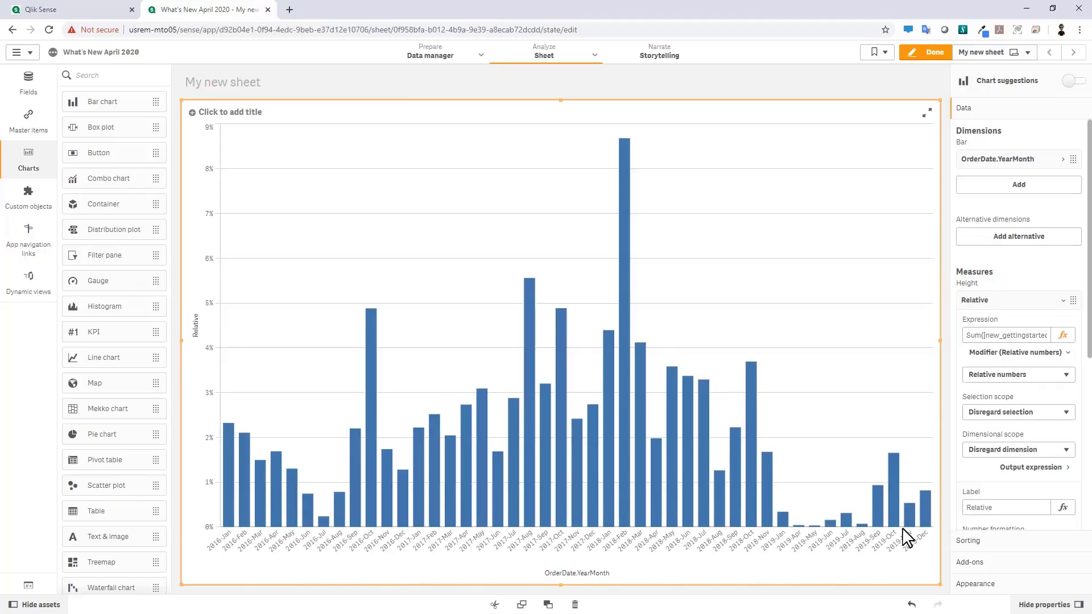
pyautogui.click(911, 605)
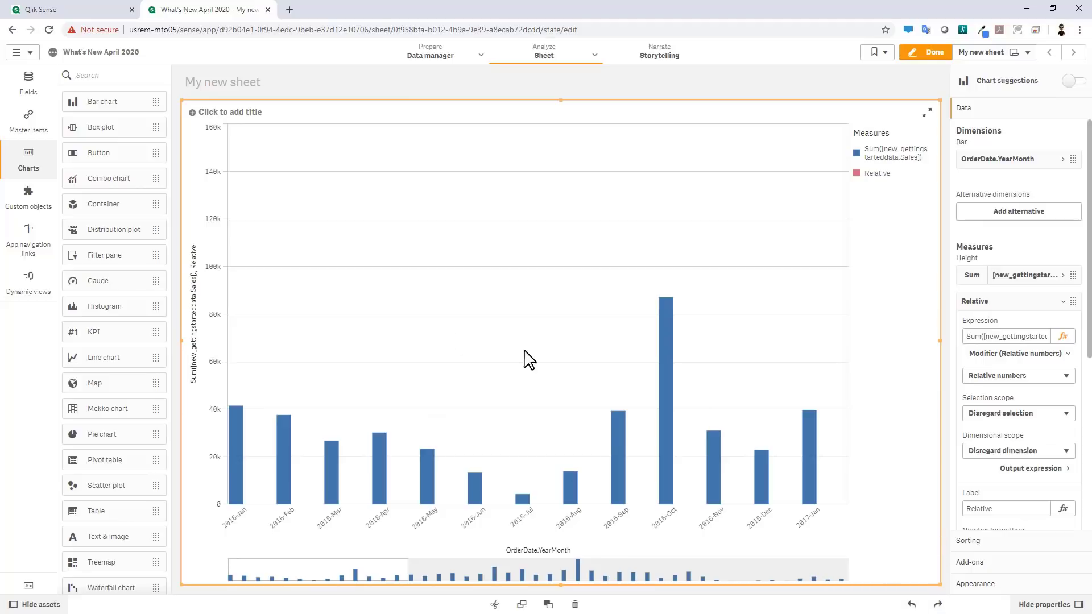
# Convert the bar chart to a combo chart
pyautogui.click(104, 180)
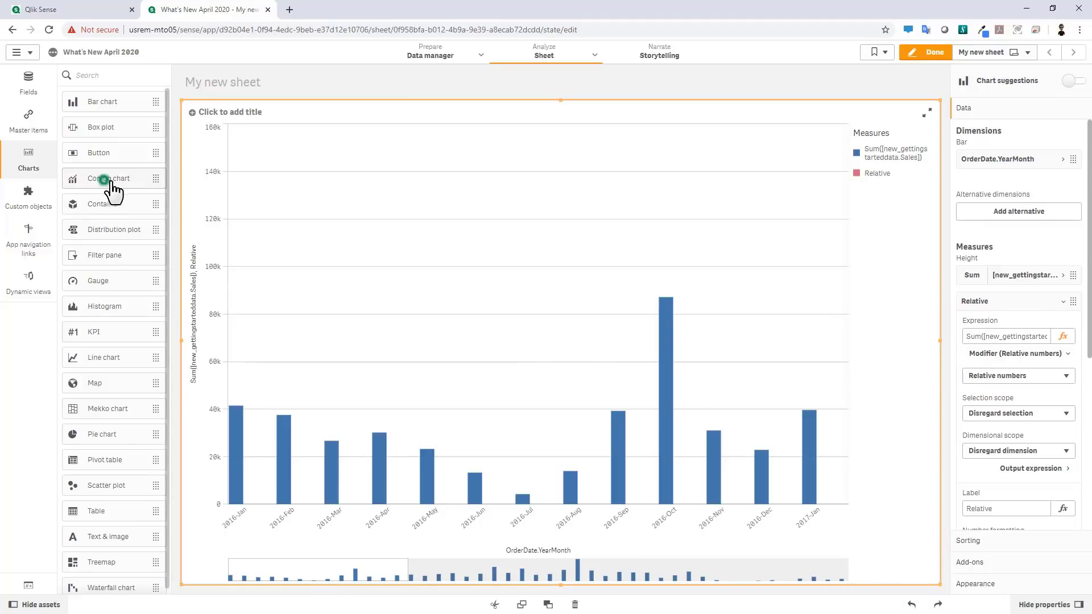
pyautogui.moveTo(112, 183); pyautogui.dragTo(568, 292)
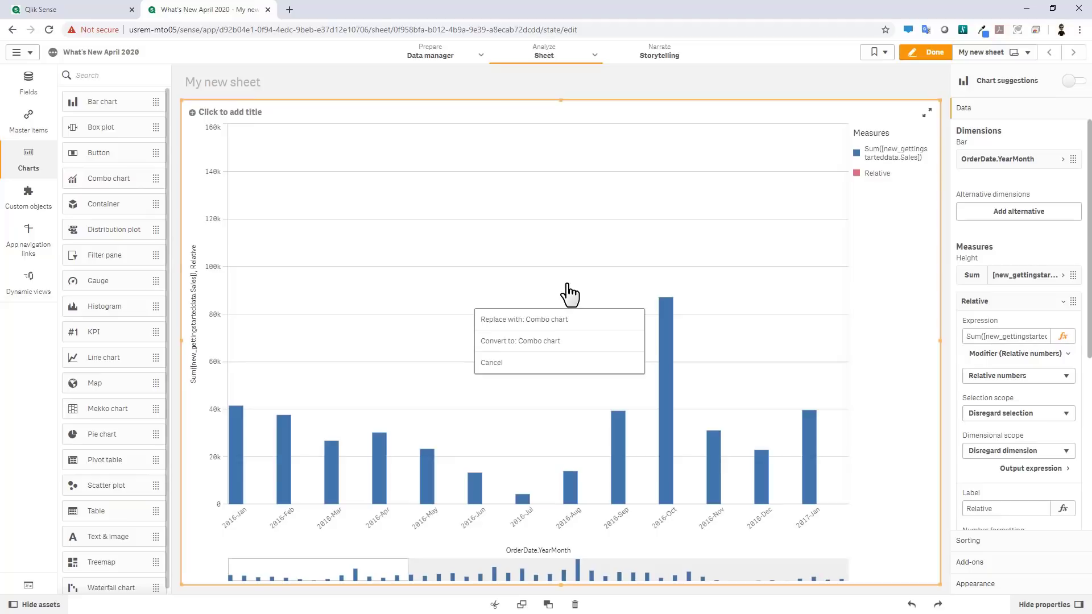
pyautogui.click(565, 342)
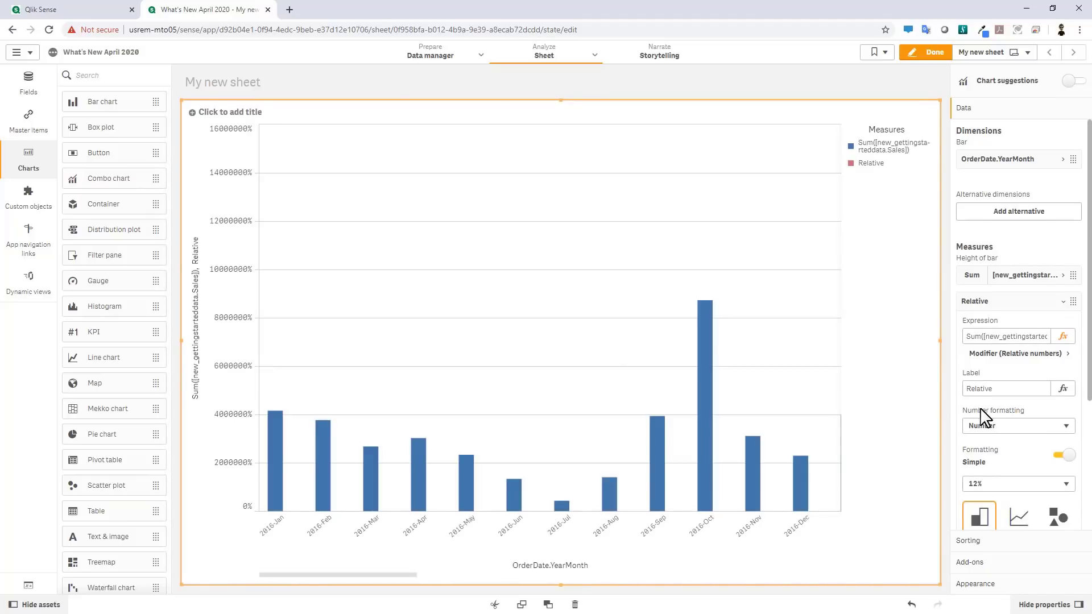
# Display the unmodified Sum sales measure as a line on the secondary axis of the combo chart
pyautogui.scroll(-1, 1001, 387)
pyautogui.scroll(-1, 1022, 375)
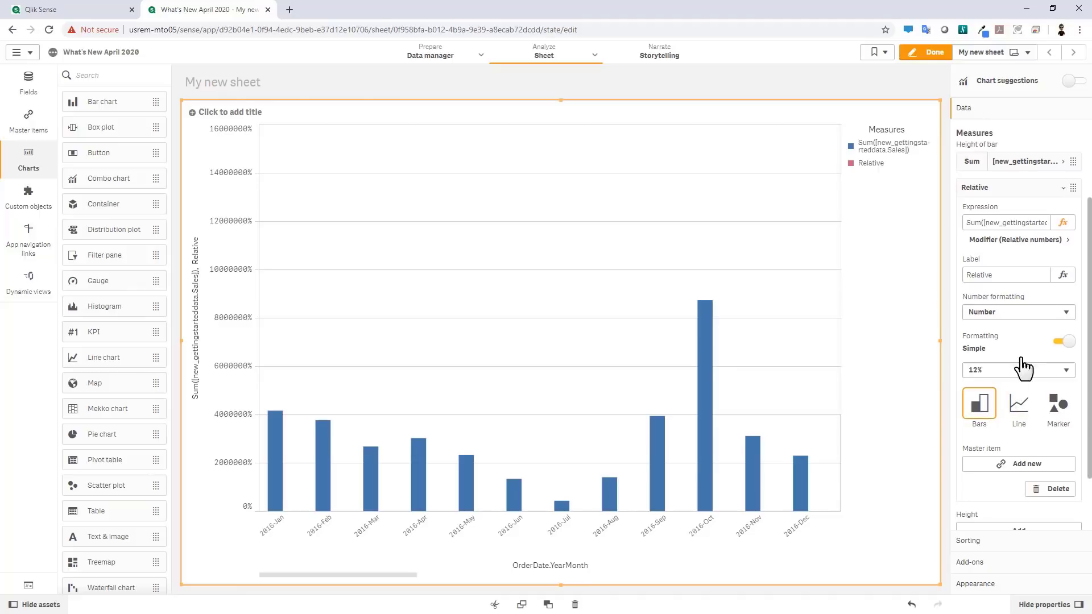
pyautogui.click(990, 190)
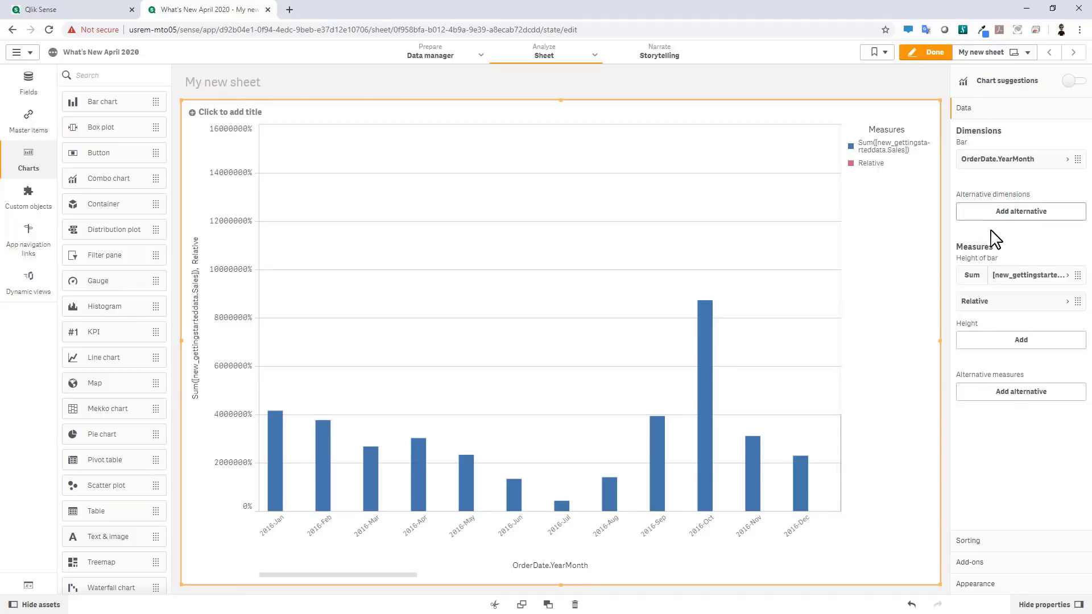
pyautogui.click(982, 277)
pyautogui.click(987, 284)
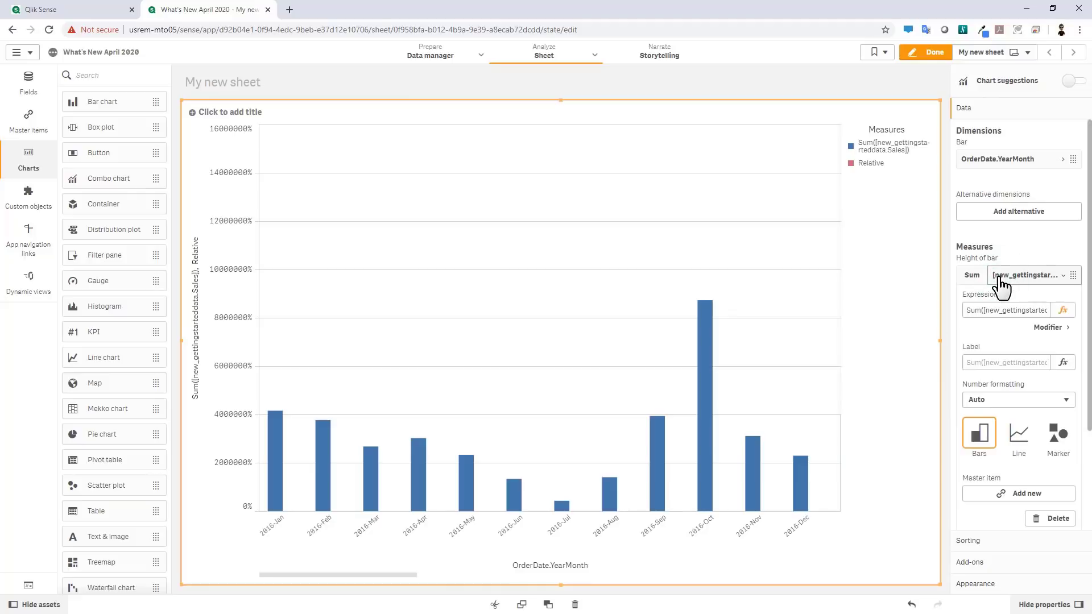
pyautogui.scroll(-1, 1004, 341)
pyautogui.click(1007, 379)
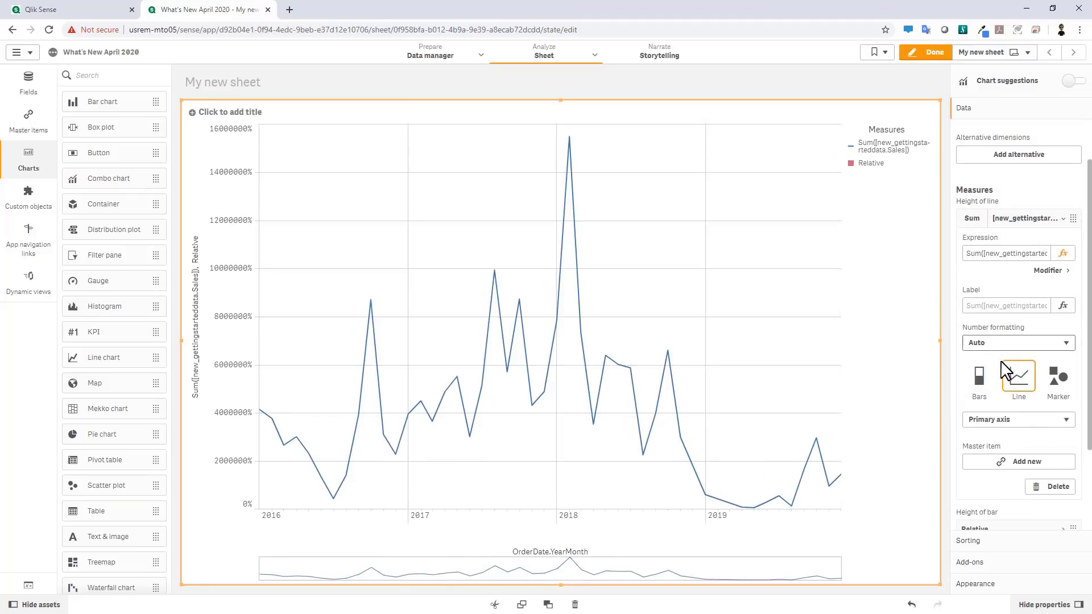
pyautogui.click(1018, 420)
pyautogui.click(1011, 438)
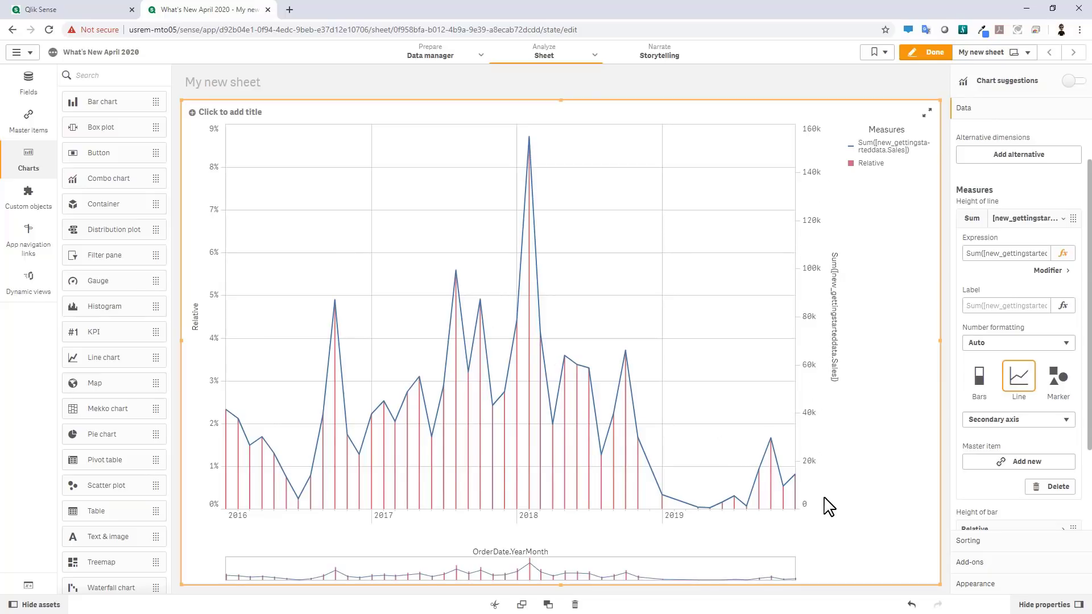
# Reopen the What's New April 2020 app from the hub and open its existing sheet
pyautogui.hotkey('ctrl', 'w')
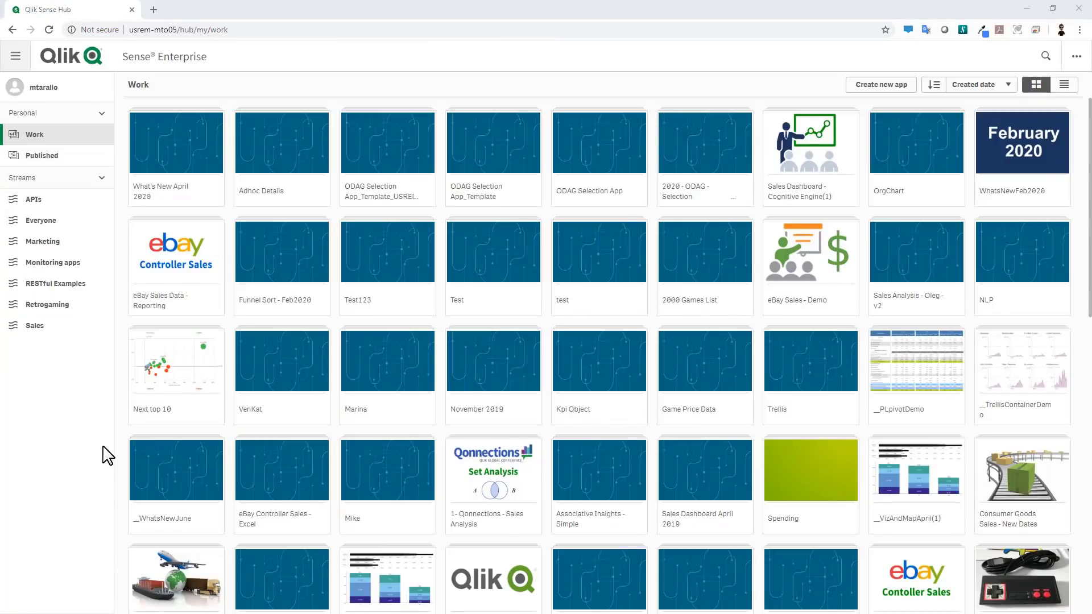
pyautogui.click(188, 170)
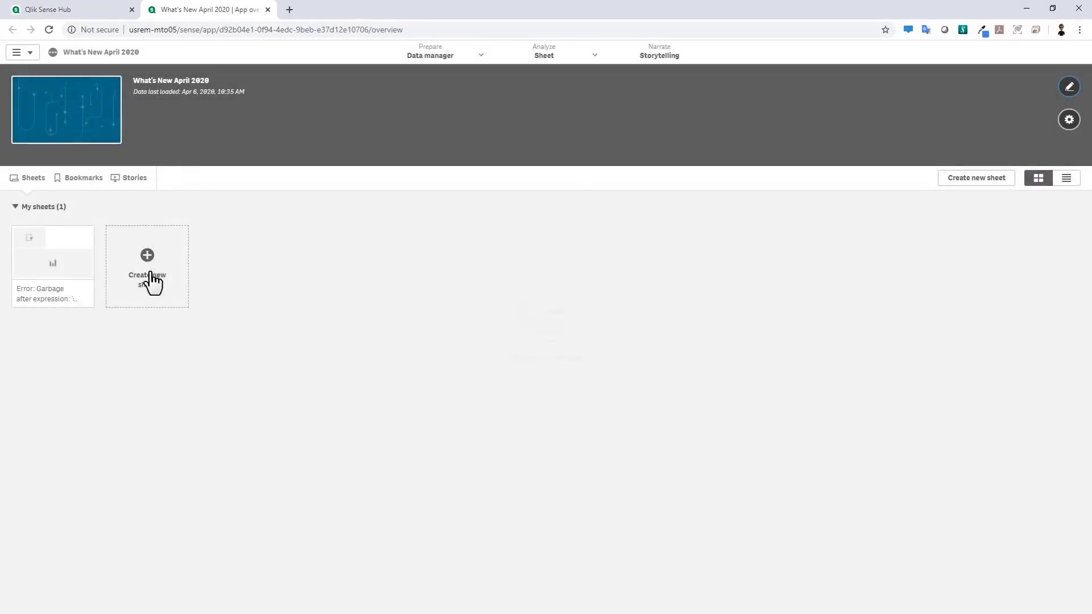
pyautogui.click(74, 250)
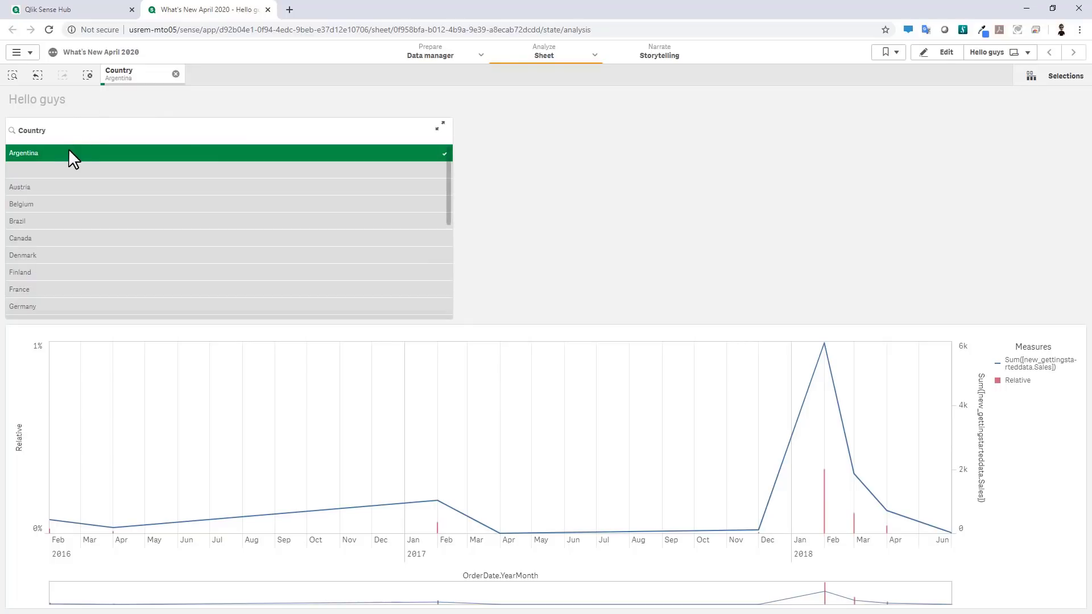
# Edit the sheet, add a new action to its sheet actions and browse the available action types
pyautogui.click(939, 56)
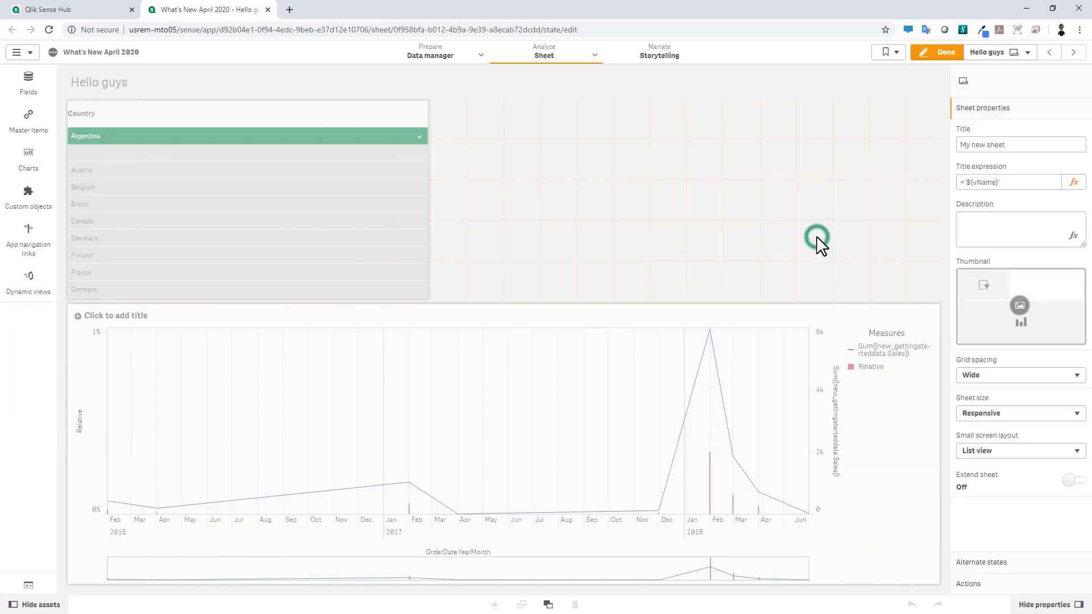
pyautogui.click(979, 584)
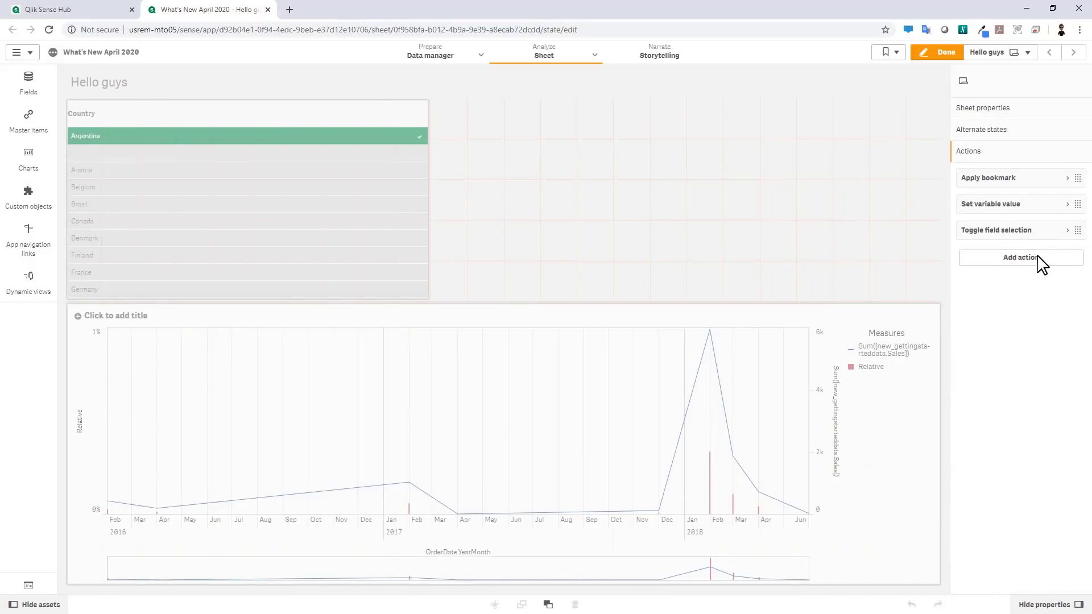
pyautogui.click(1019, 266)
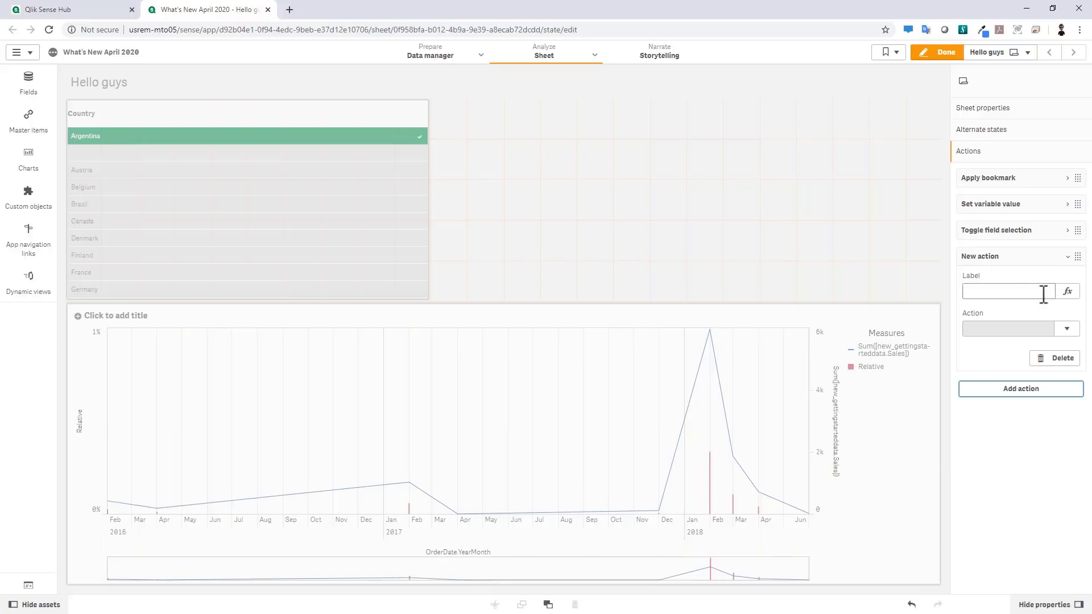
pyautogui.click(1066, 329)
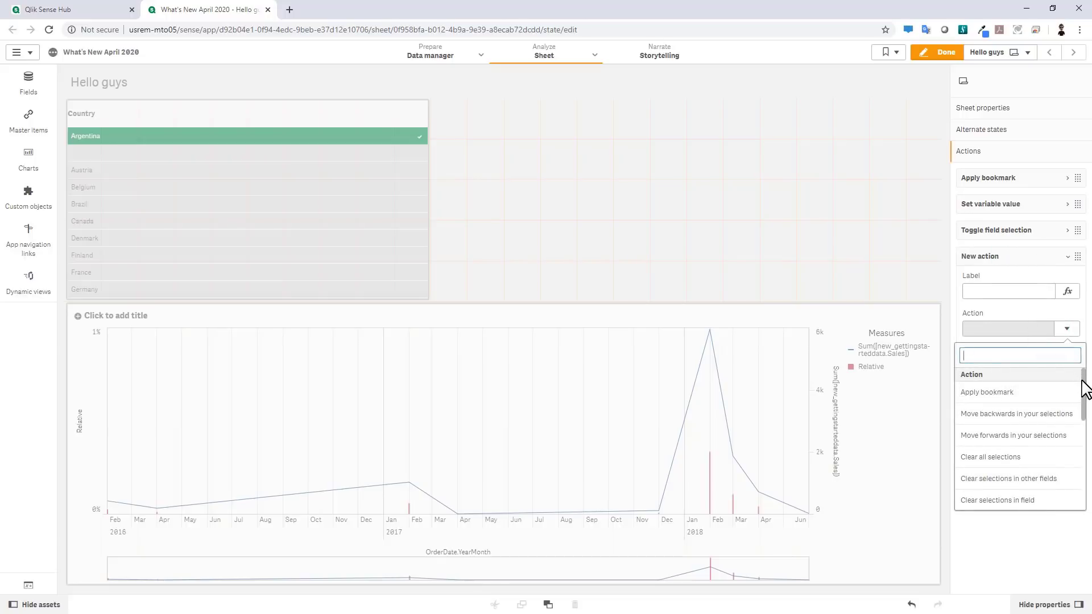
pyautogui.moveTo(1082, 381); pyautogui.dragTo(1082, 481)
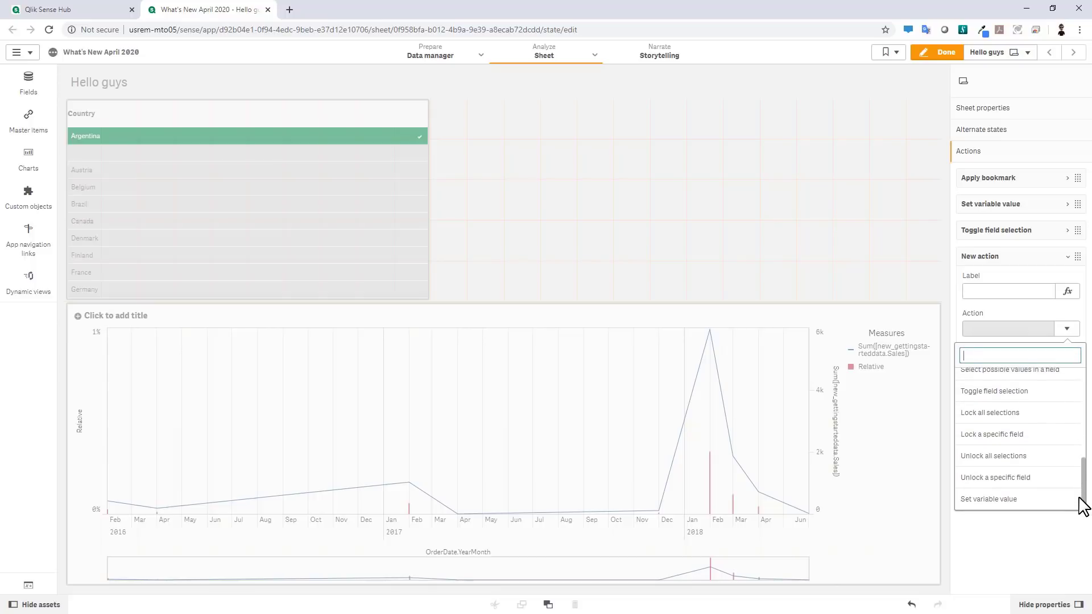
# Delete the Apply bookmark, Set variable value, Toggle field selection and empty new actions from the sheet
pyautogui.rightClick(1005, 179)
pyautogui.click(987, 169)
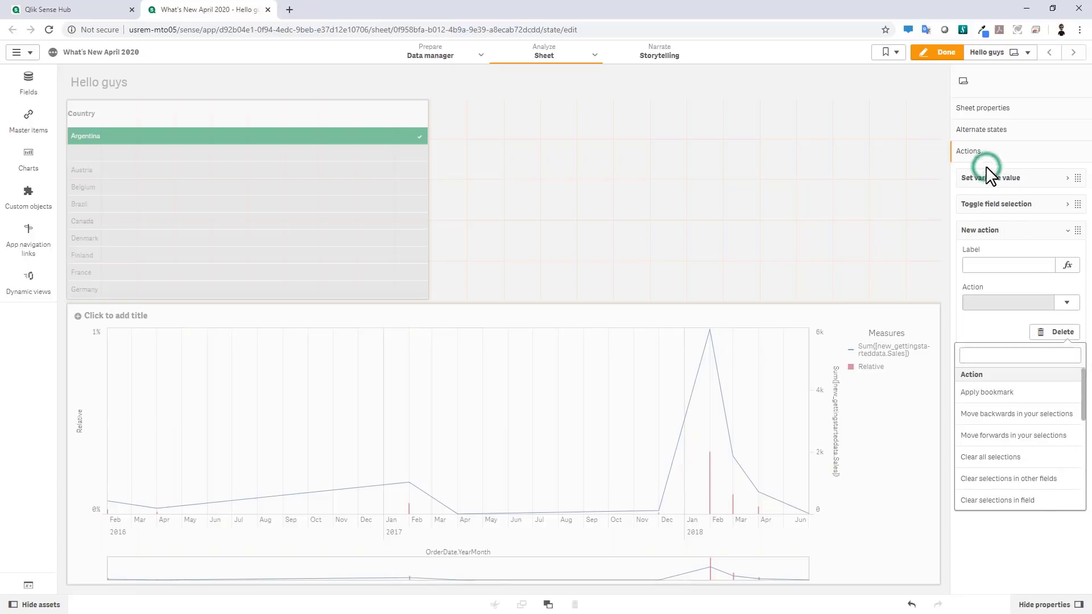
pyautogui.rightClick(990, 176)
pyautogui.click(987, 170)
pyautogui.rightClick(989, 177)
pyautogui.click(988, 169)
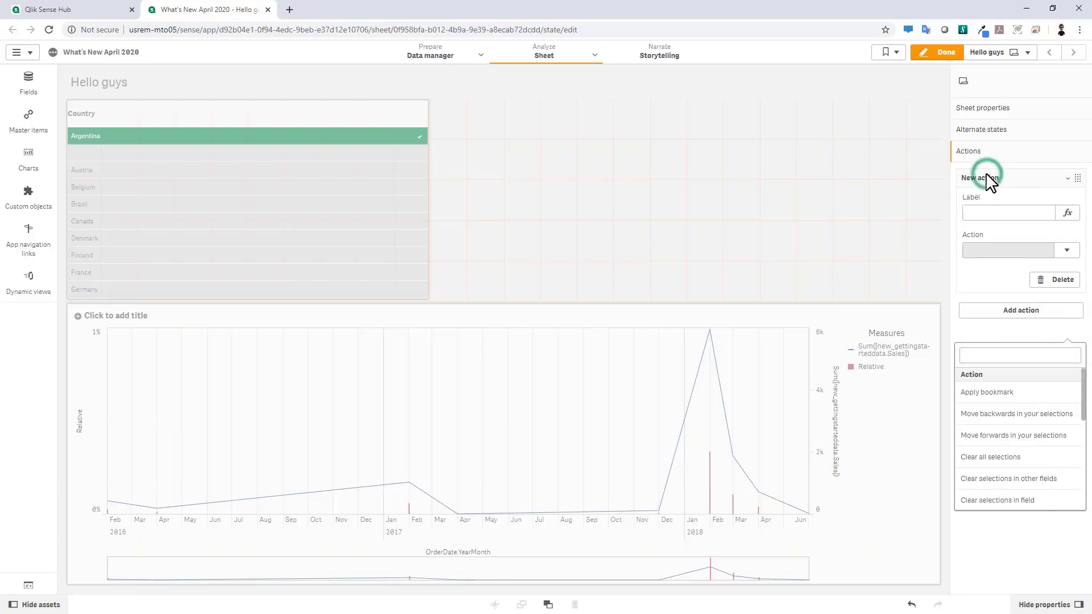
pyautogui.rightClick(989, 178)
pyautogui.click(987, 170)
# Leave edit mode, clear the Argentina selection in Country and resume editing the sheet
pyautogui.click(939, 53)
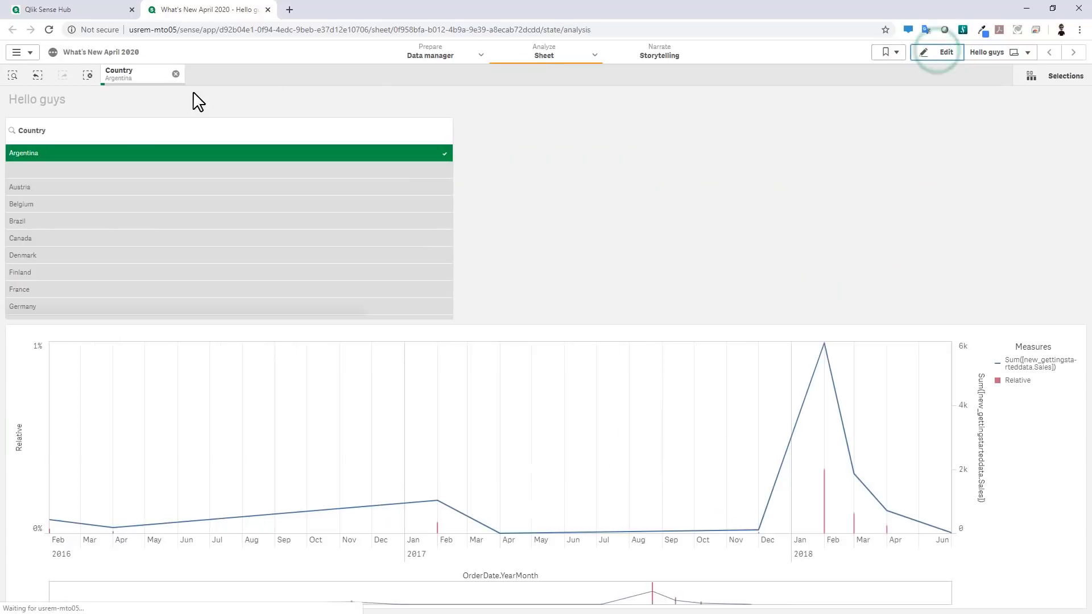
pyautogui.click(176, 74)
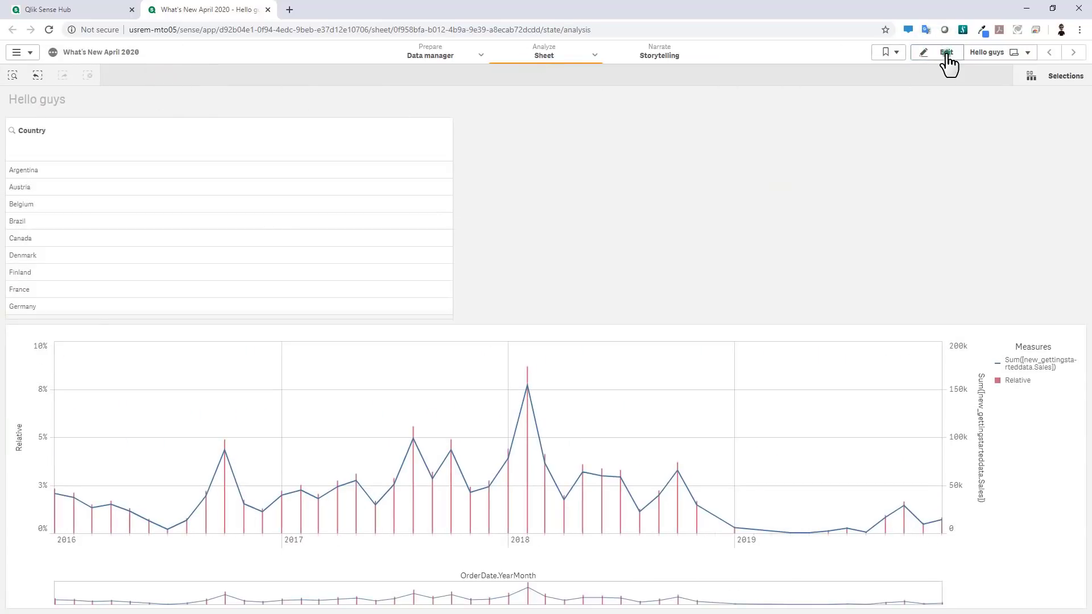
pyautogui.click(947, 54)
# Add an Apply bookmark action to the sheet that uses Bookmark - Argentina
pyautogui.click(1021, 180)
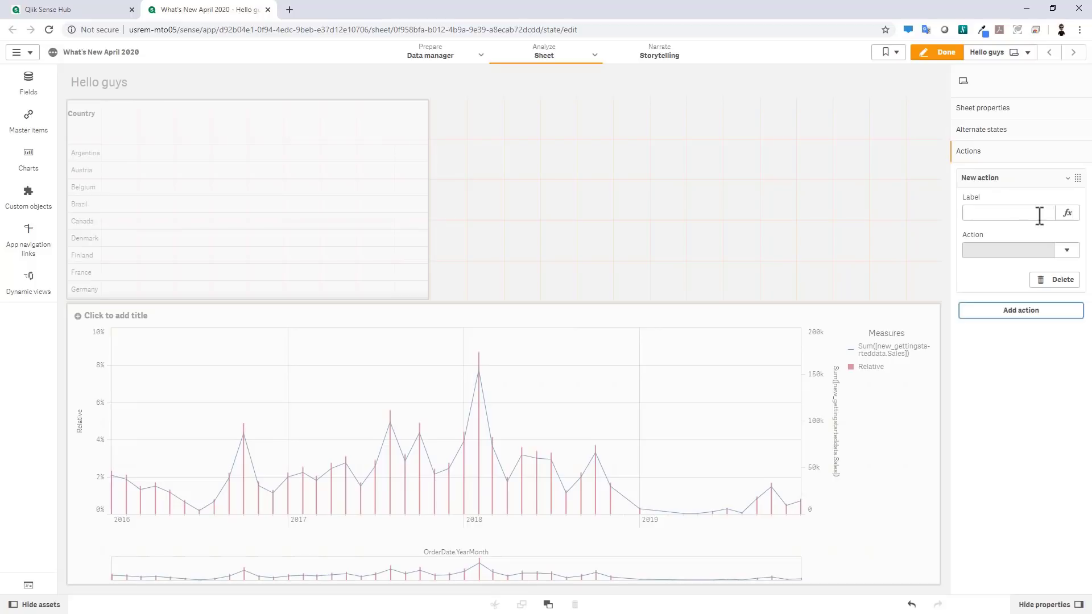
pyautogui.click(1065, 251)
pyautogui.click(1011, 315)
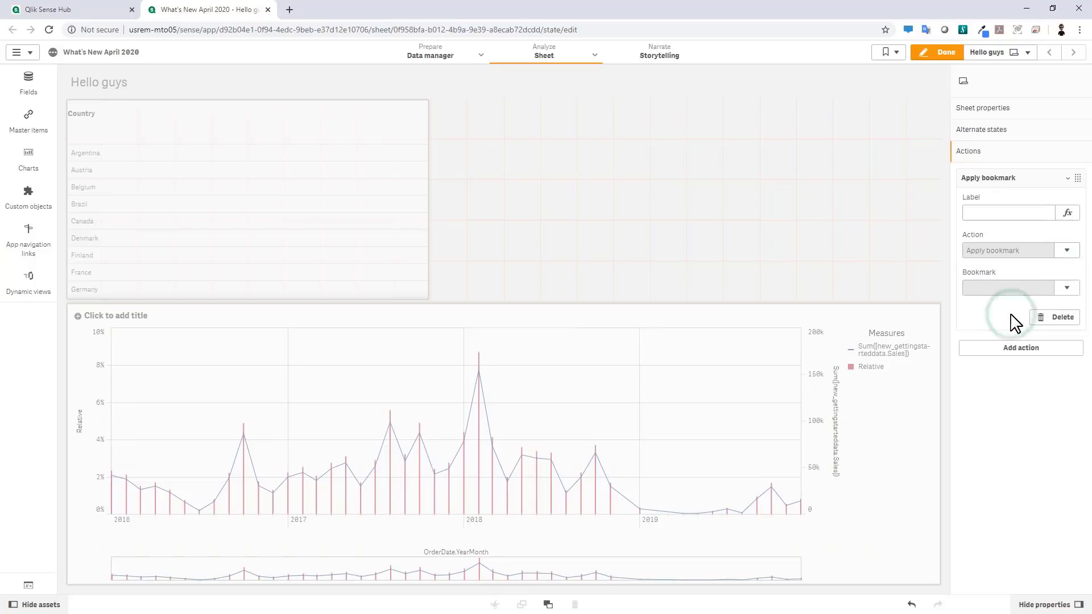
pyautogui.click(1067, 288)
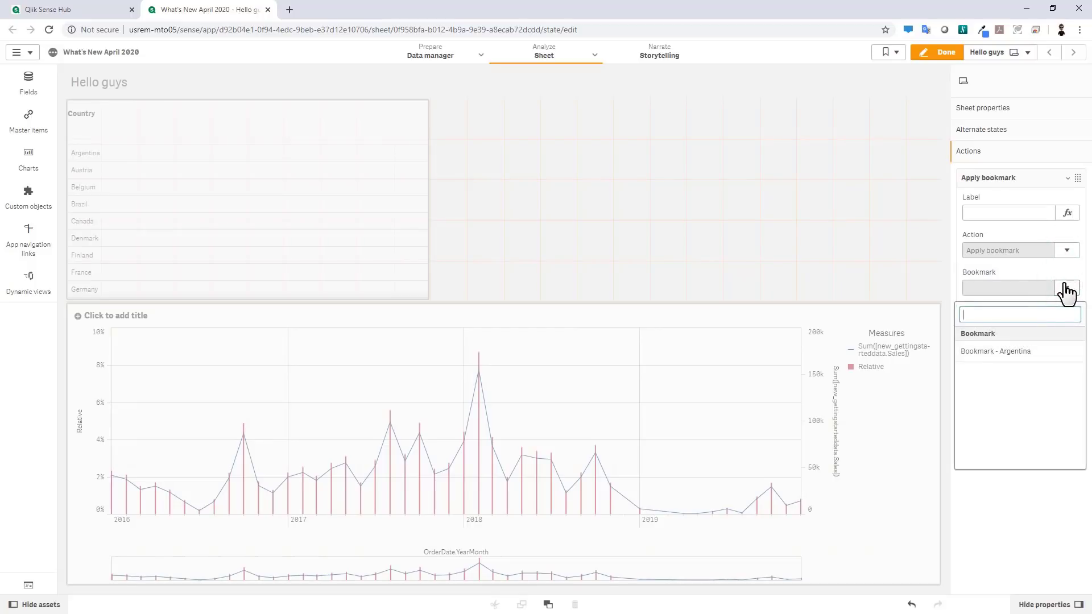
pyautogui.click(1020, 352)
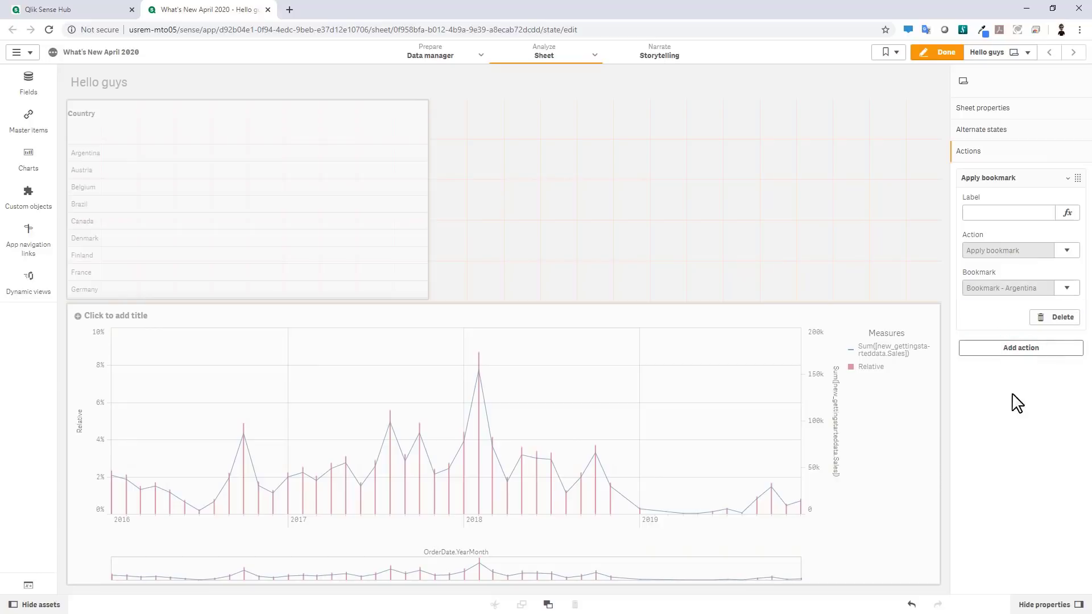
# Add a Set variable value action to the sheet that sets the variable vName to "Hey you guys!"
pyautogui.click(1022, 351)
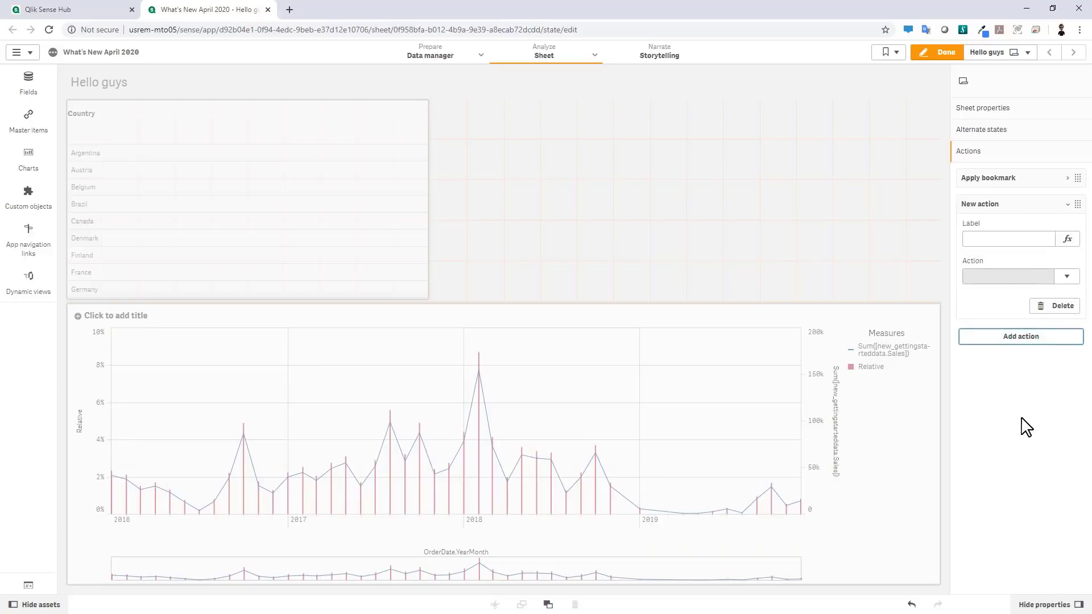
pyautogui.click(1068, 205)
pyautogui.click(1067, 205)
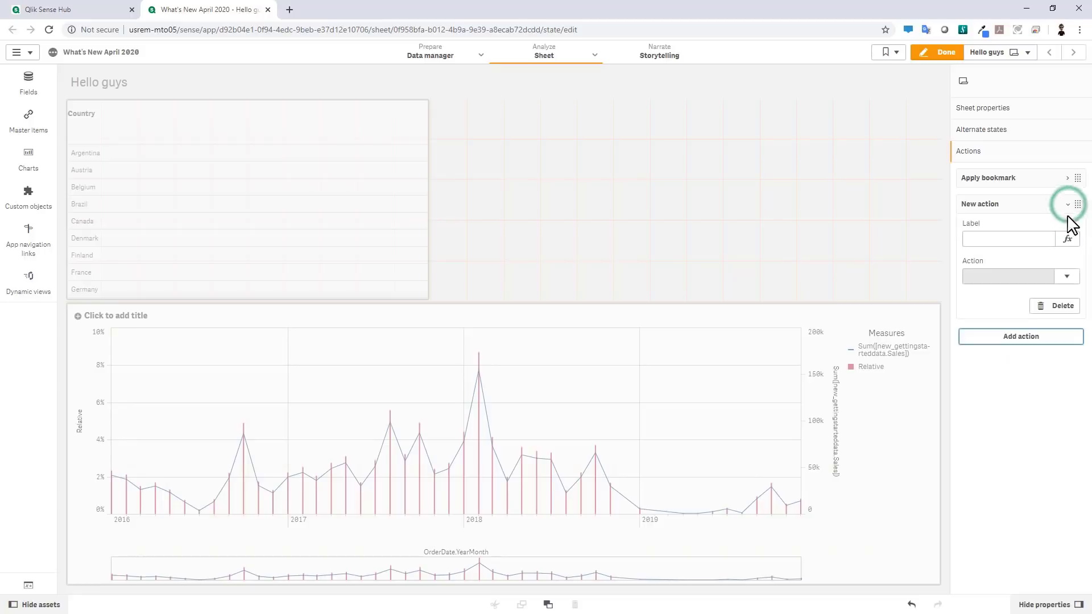
pyautogui.click(1067, 276)
pyautogui.scroll(-5, 1073, 378)
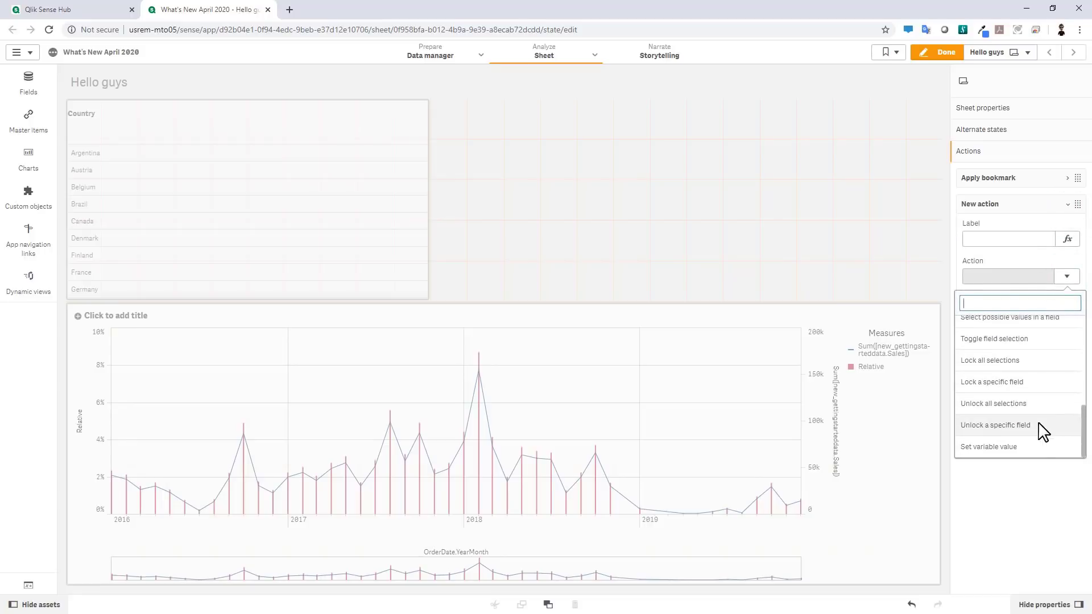
pyautogui.click(1030, 447)
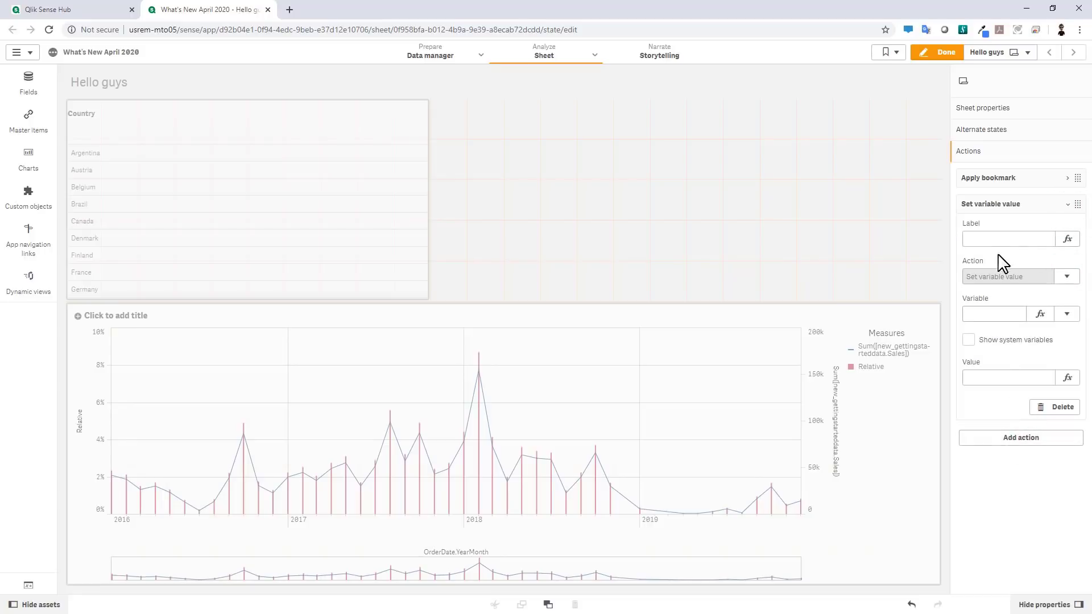
pyautogui.click(1065, 315)
pyautogui.click(996, 379)
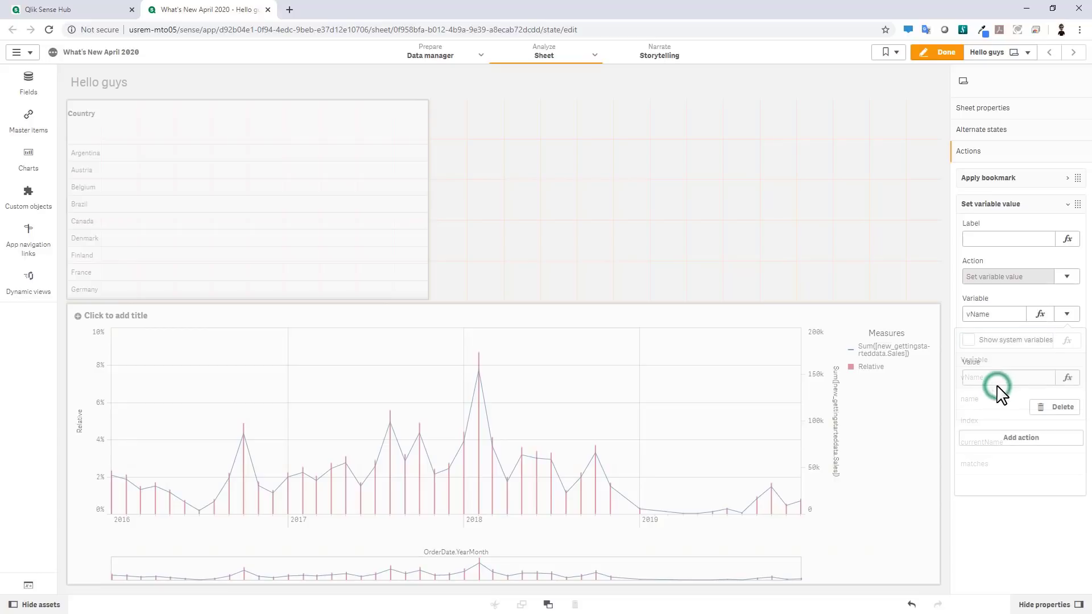
pyautogui.click(991, 375)
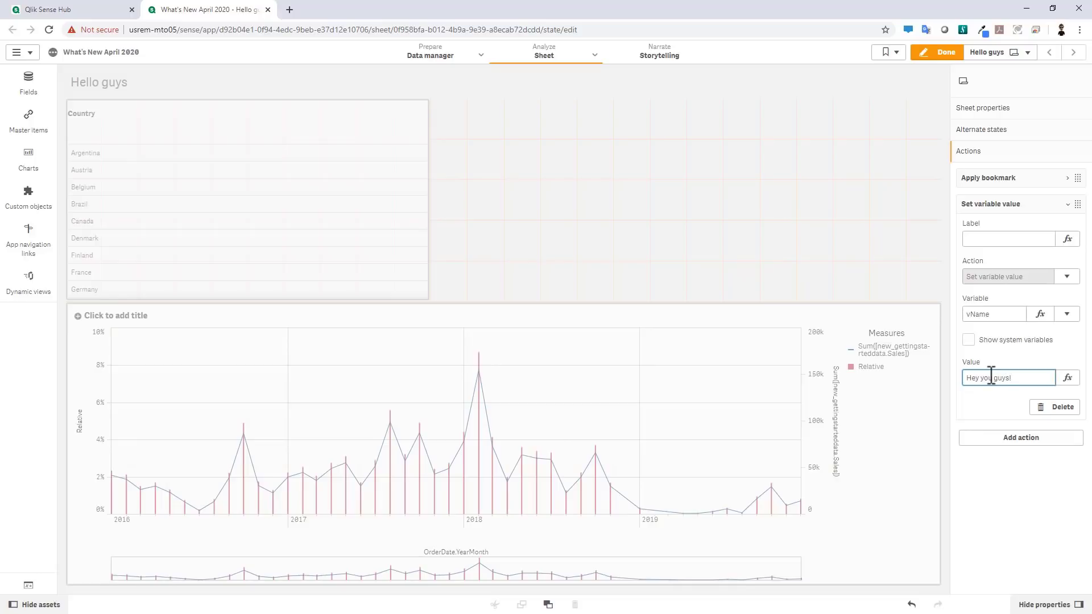
pyautogui.write('Hey you guys!')
pyautogui.click(994, 406)
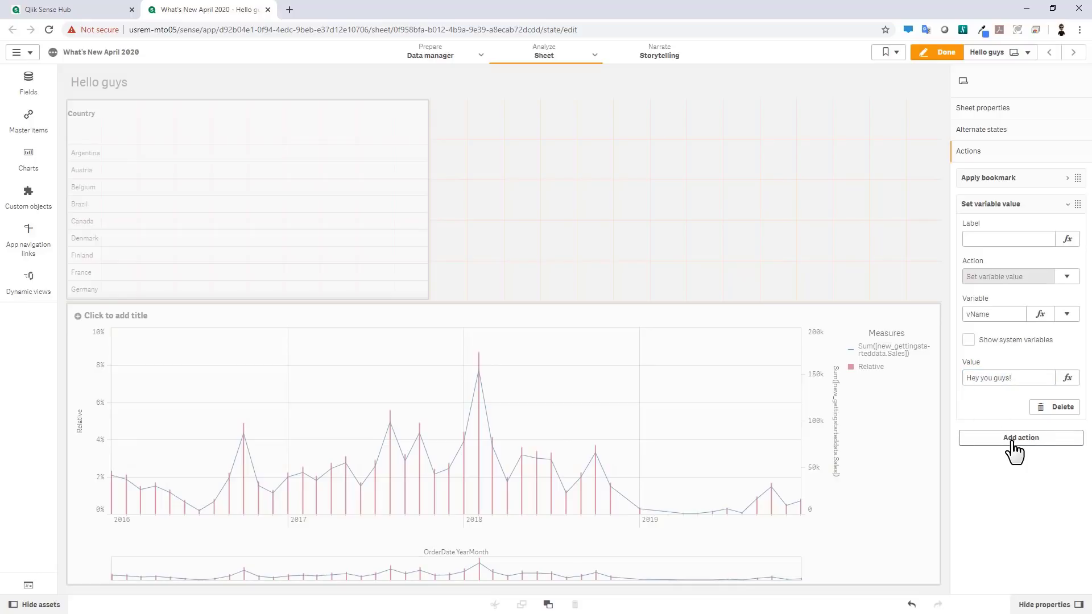
# Add a Toggle field selection action to the sheet for the Country field with the value Belgium
pyautogui.click(1013, 444)
pyautogui.click(1067, 302)
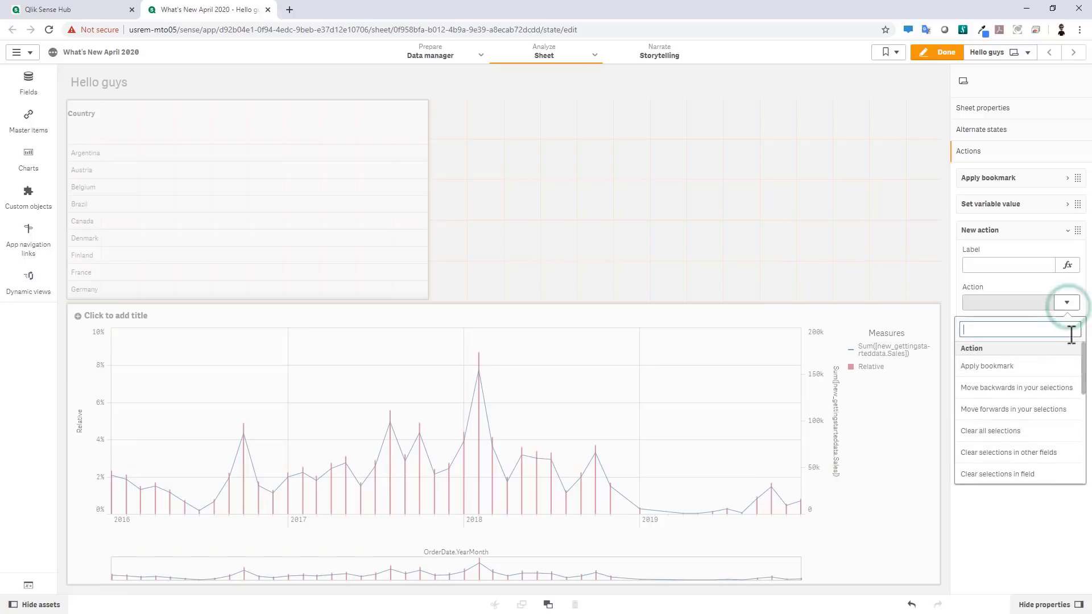
pyautogui.scroll(-5, 1074, 387)
pyautogui.click(1067, 381)
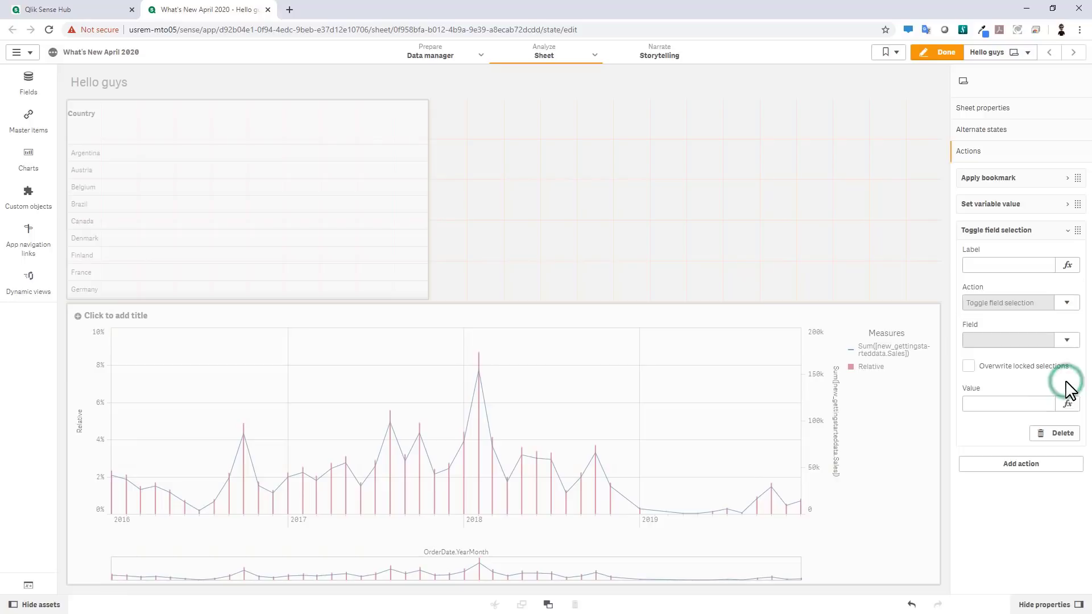
pyautogui.click(1066, 341)
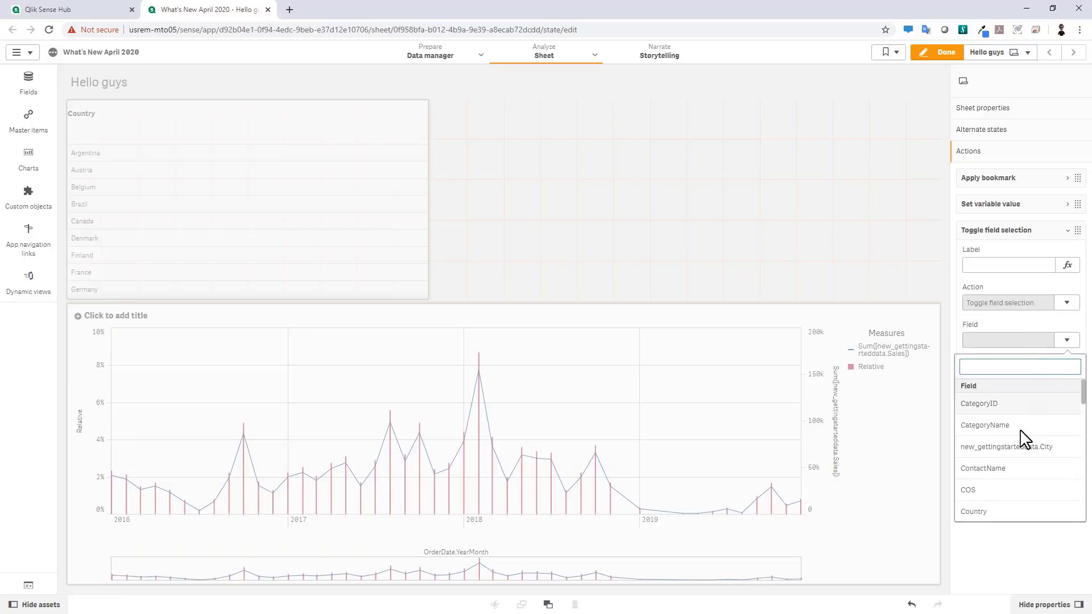
pyautogui.click(989, 512)
pyautogui.click(988, 405)
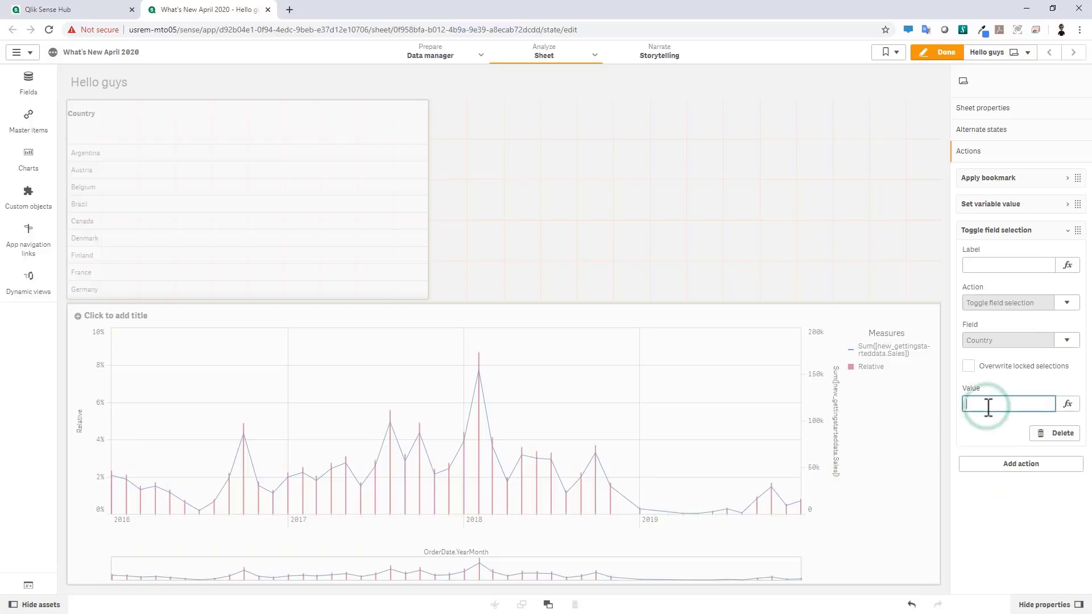
pyautogui.write('Belgium')
pyautogui.click(984, 428)
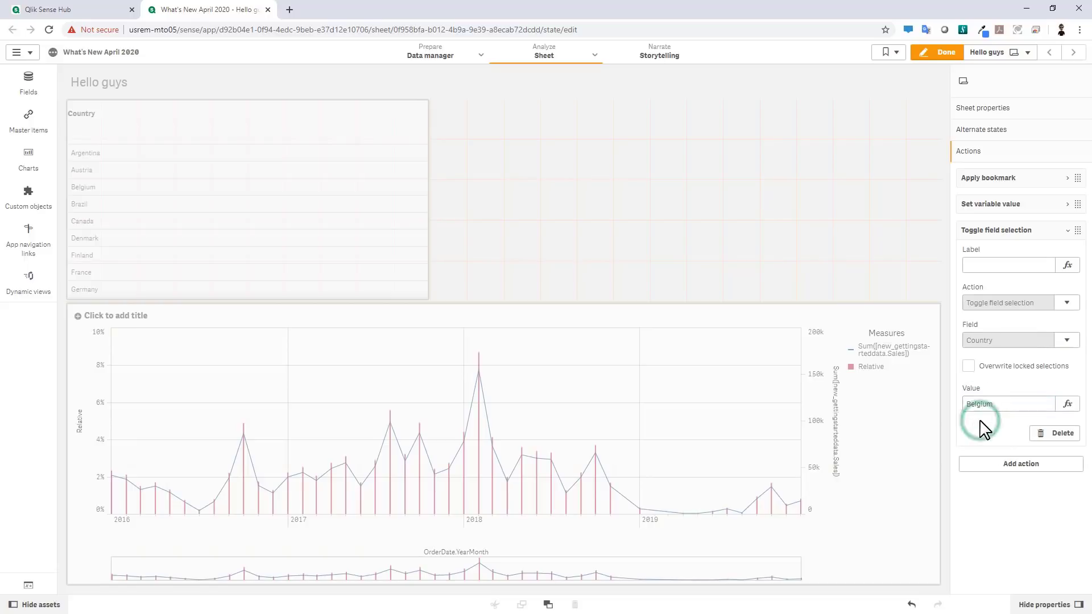
pyautogui.click(1000, 231)
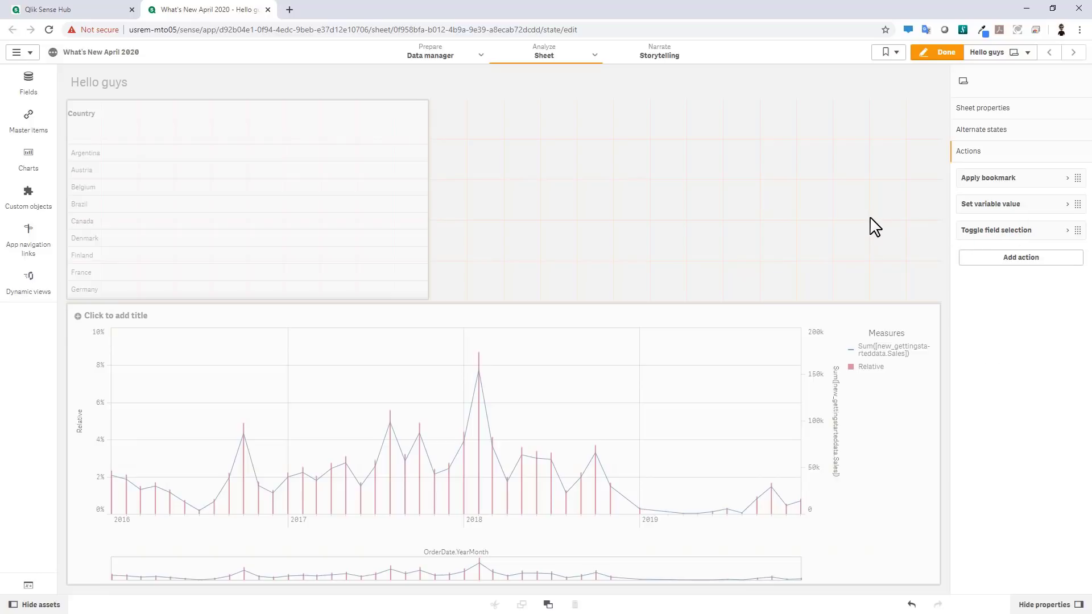
# Close the app, reopen What's New April 2020 from the hub and open its sheet
pyautogui.click(268, 10)
pyautogui.click(180, 196)
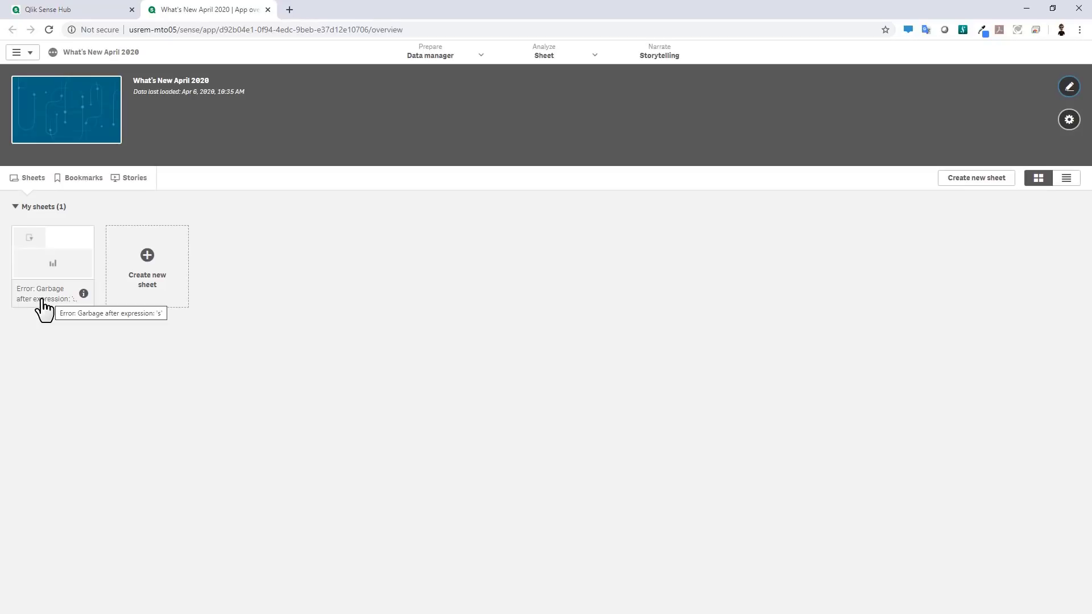
pyautogui.click(72, 253)
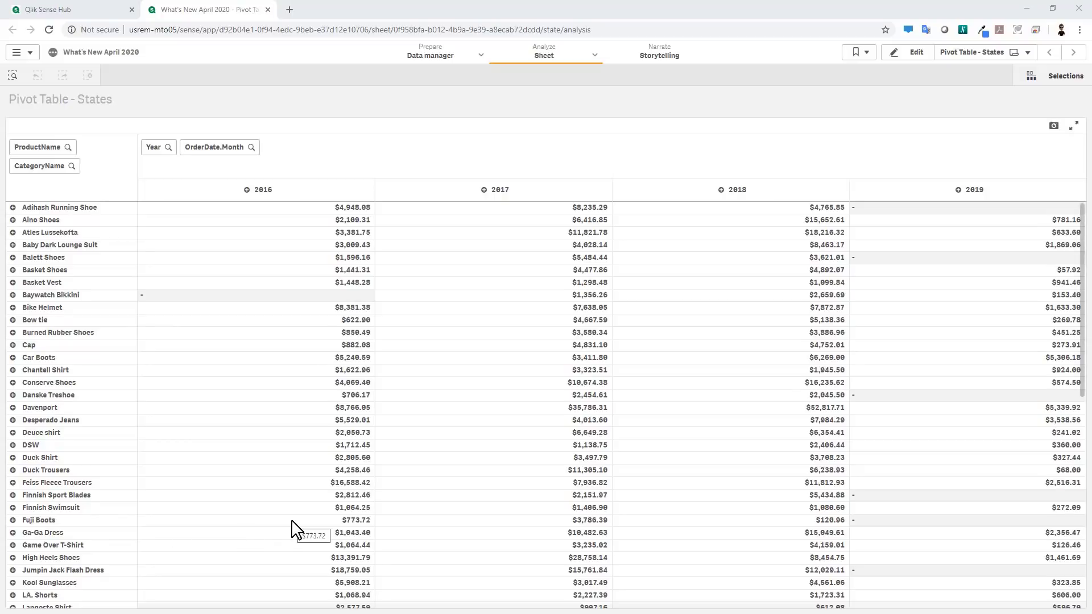
# Reorder the pivot table with OrderDate.Month before Year and CategoryName before ProductName, and confirm a selection of Babywear
pyautogui.moveTo(234, 151); pyautogui.dragTo(171, 156)
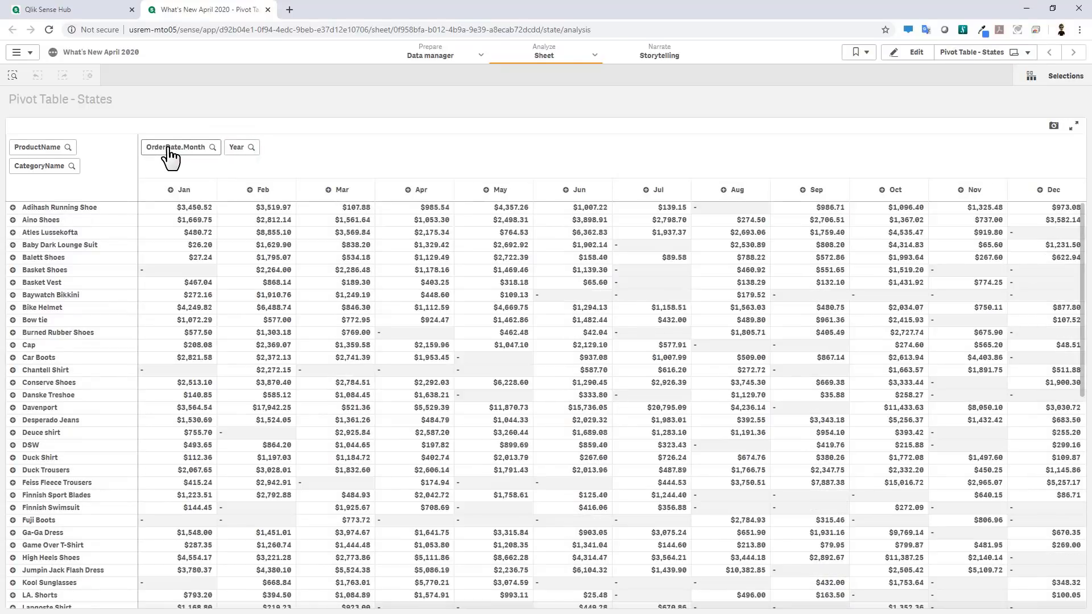
pyautogui.moveTo(45, 166); pyautogui.dragTo(54, 154)
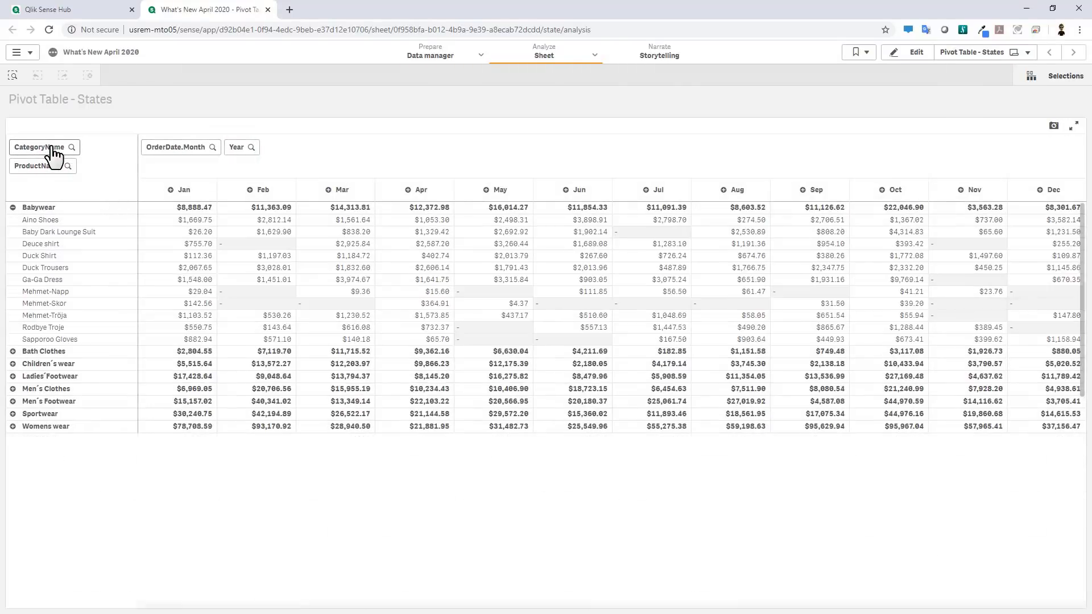
pyautogui.click(46, 207)
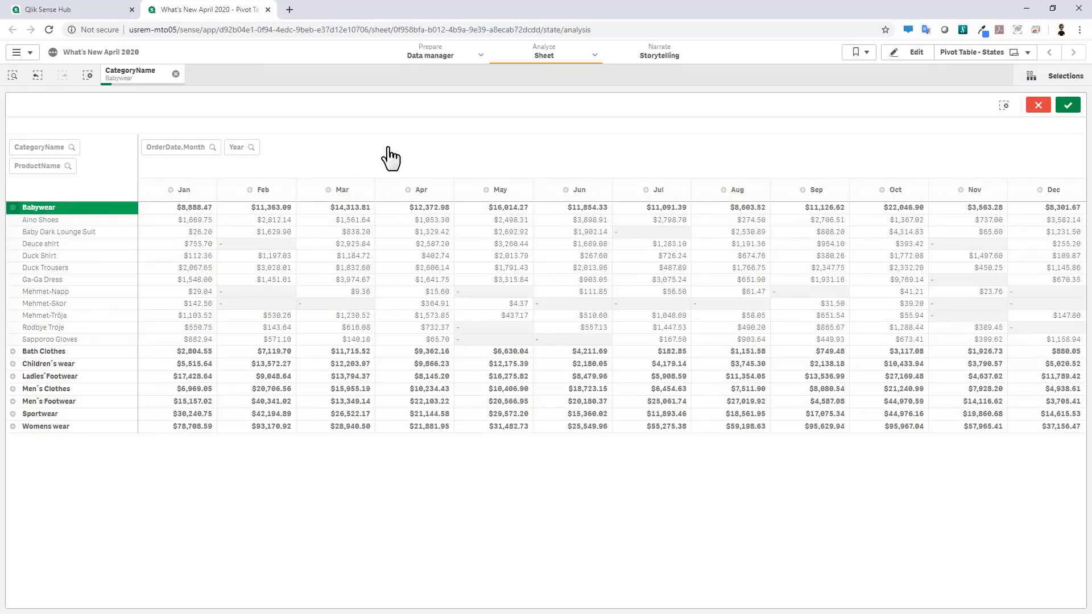
pyautogui.click(1068, 105)
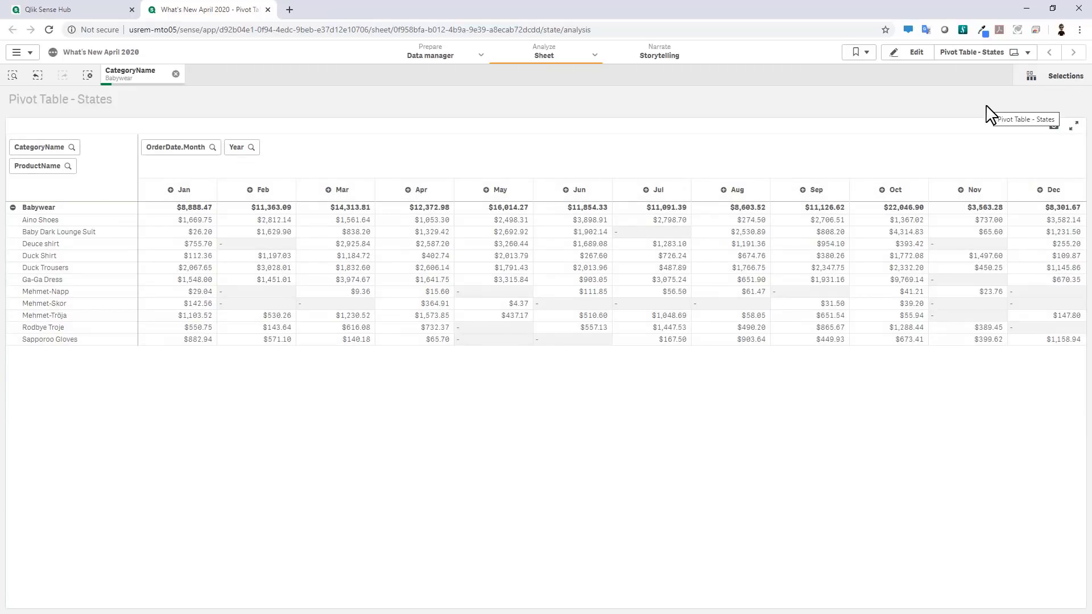
# Edit the sheet and permanently apply the unsaved layout changes to the pivot table
pyautogui.click(911, 54)
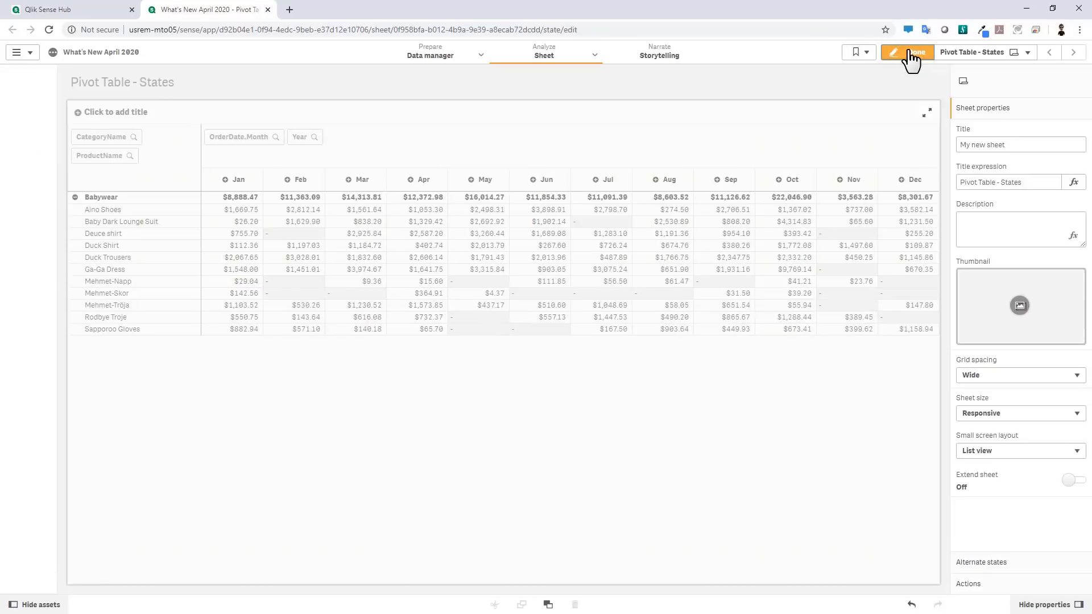
pyautogui.click(933, 555)
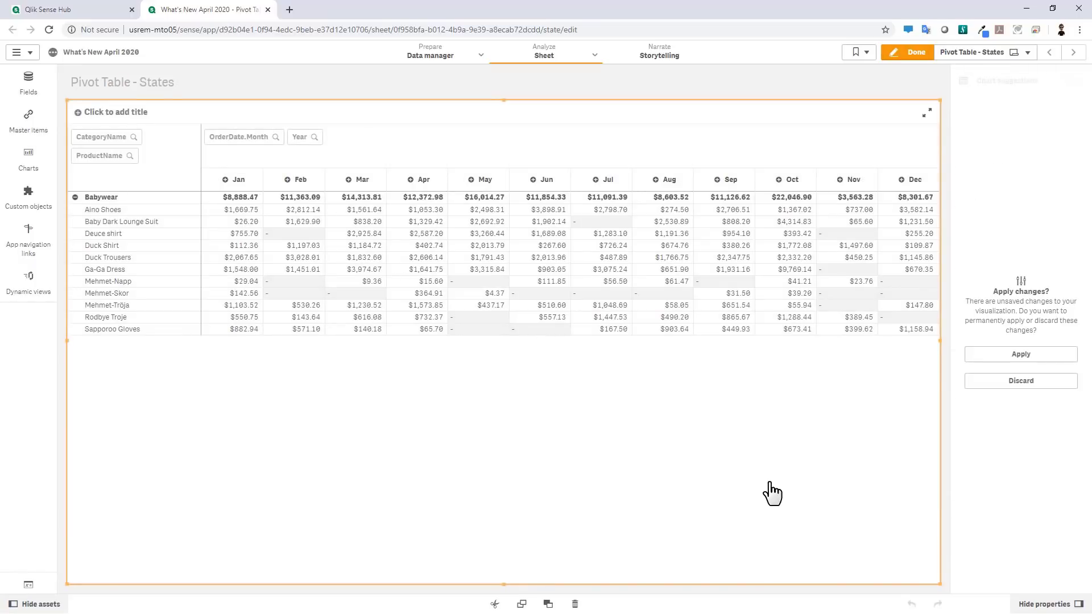
pyautogui.click(997, 356)
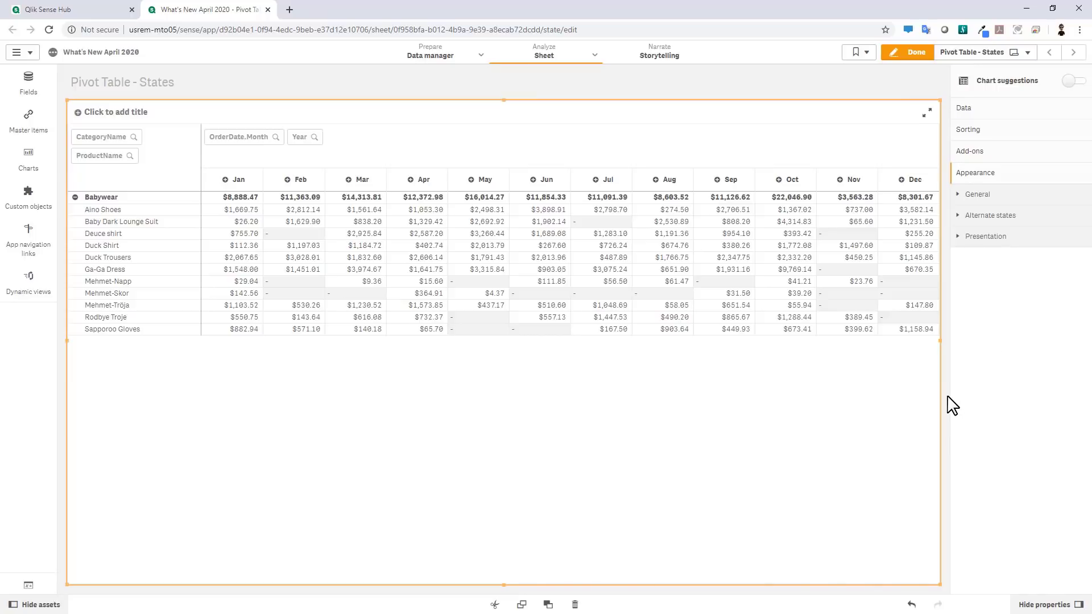
# Create a bookmark named Bookmark - Pivot4 with the sheet location saved and close the bookmark list
pyautogui.click(863, 53)
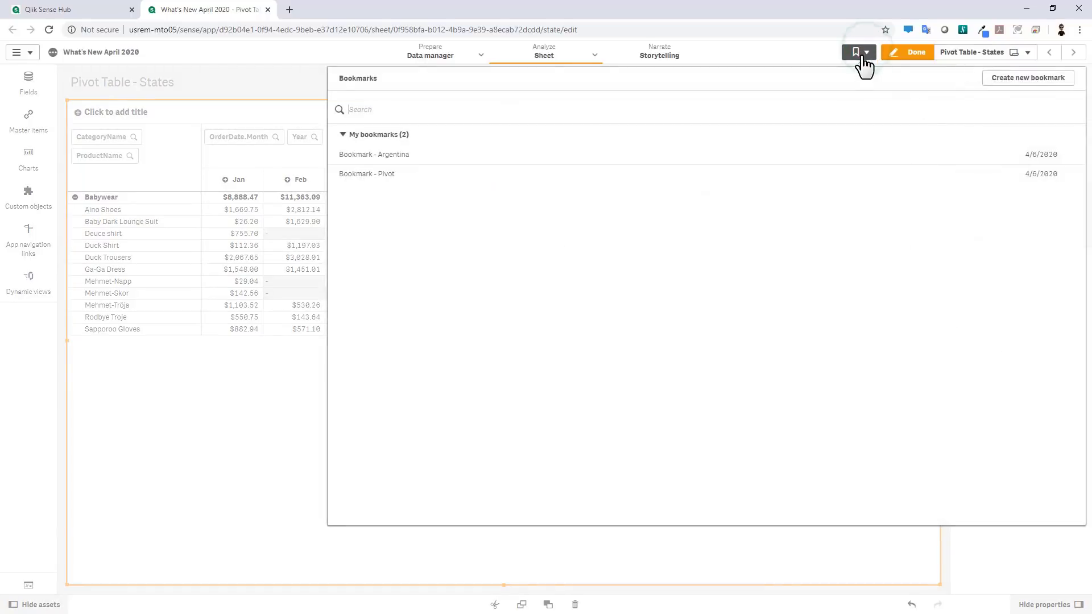
pyautogui.click(1015, 81)
pyautogui.click(527, 254)
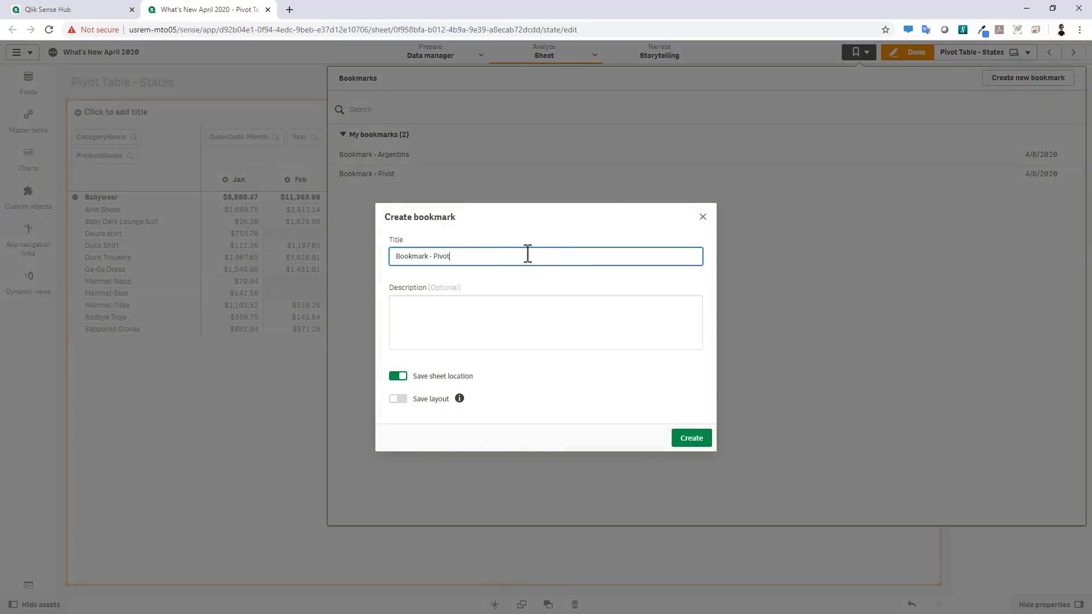
pyautogui.click(688, 445)
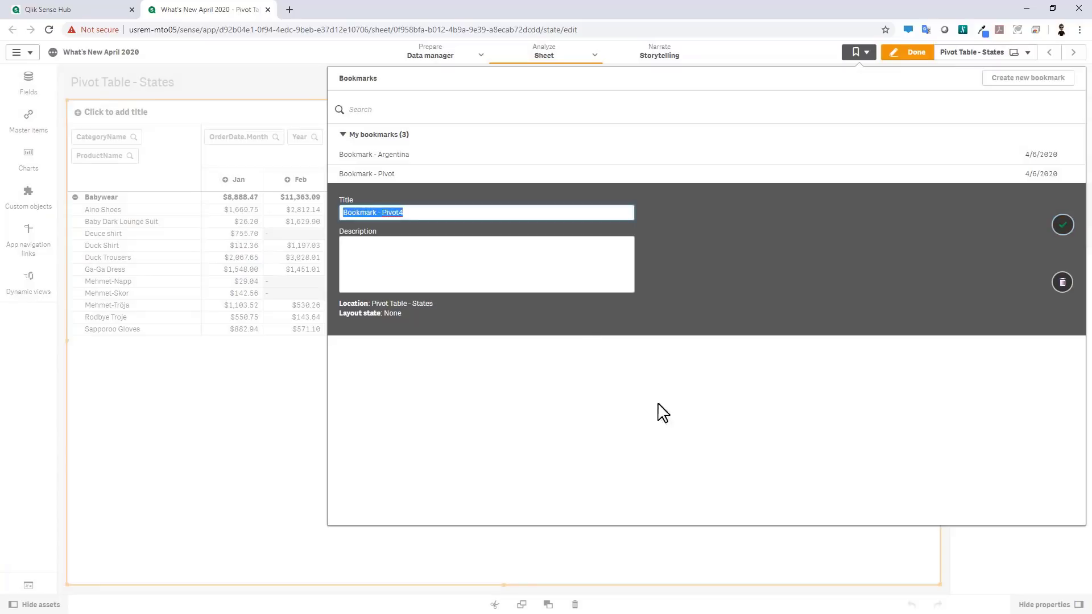
pyautogui.click(1064, 226)
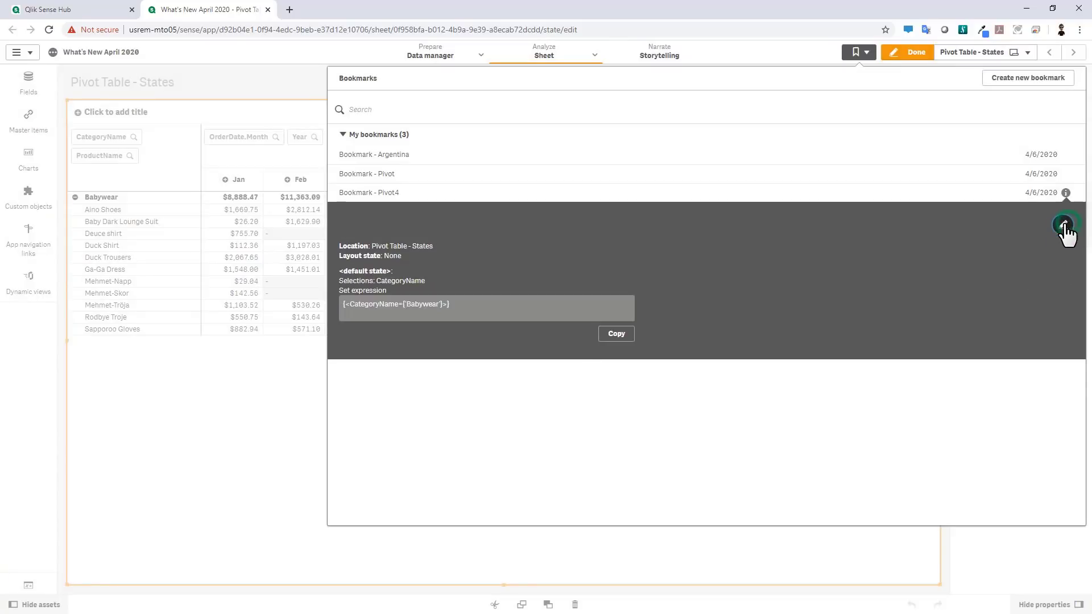
pyautogui.click(274, 91)
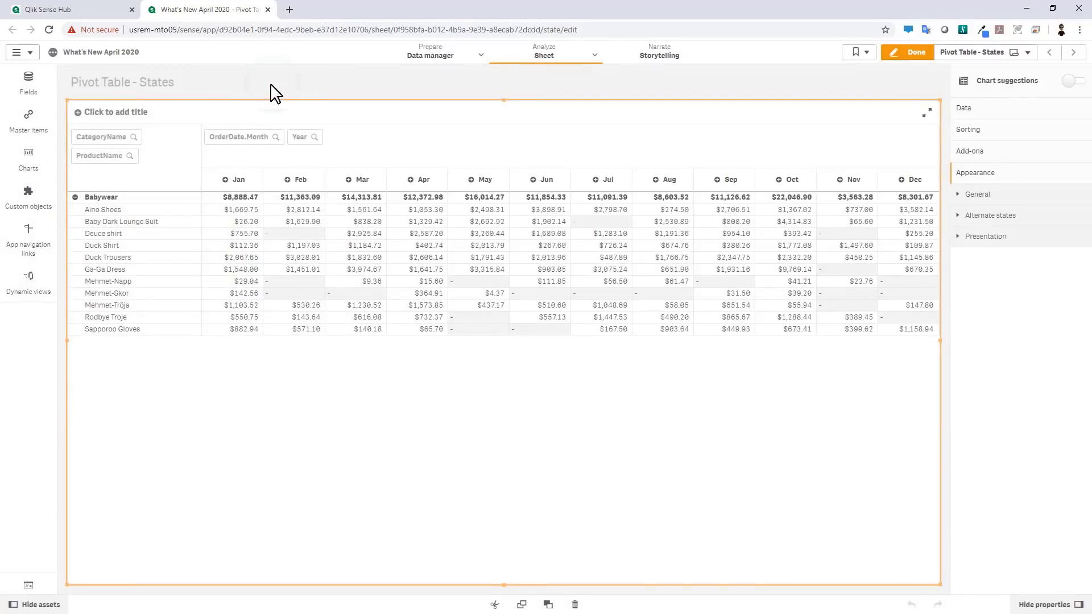
# Return to the app overview and apply Bookmark - Pivot4 from its bookmarks
pyautogui.click(36, 54)
pyautogui.click(32, 77)
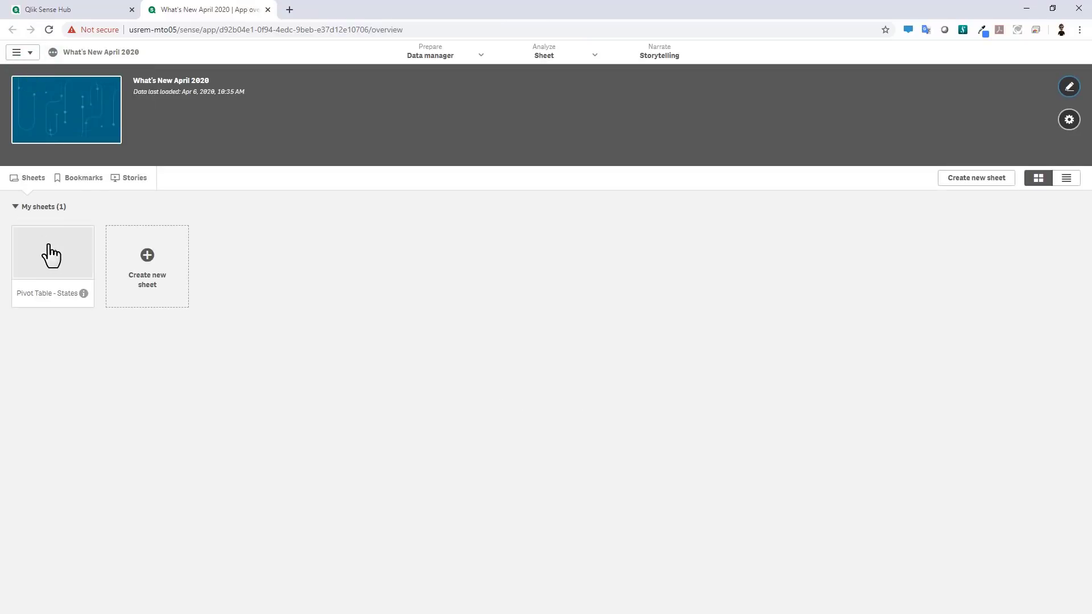
pyautogui.click(80, 178)
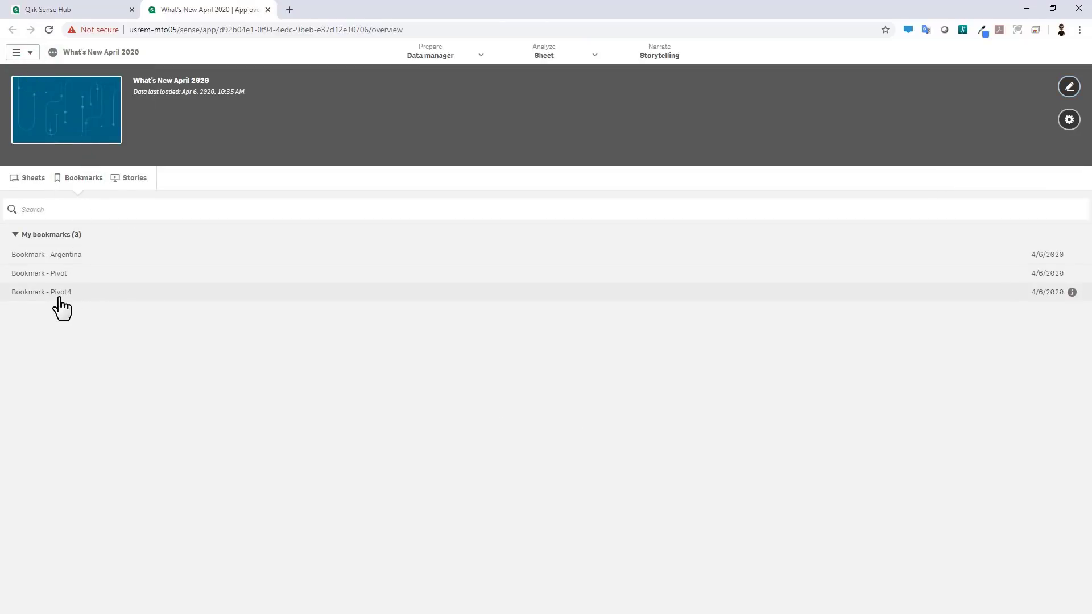
pyautogui.click(57, 292)
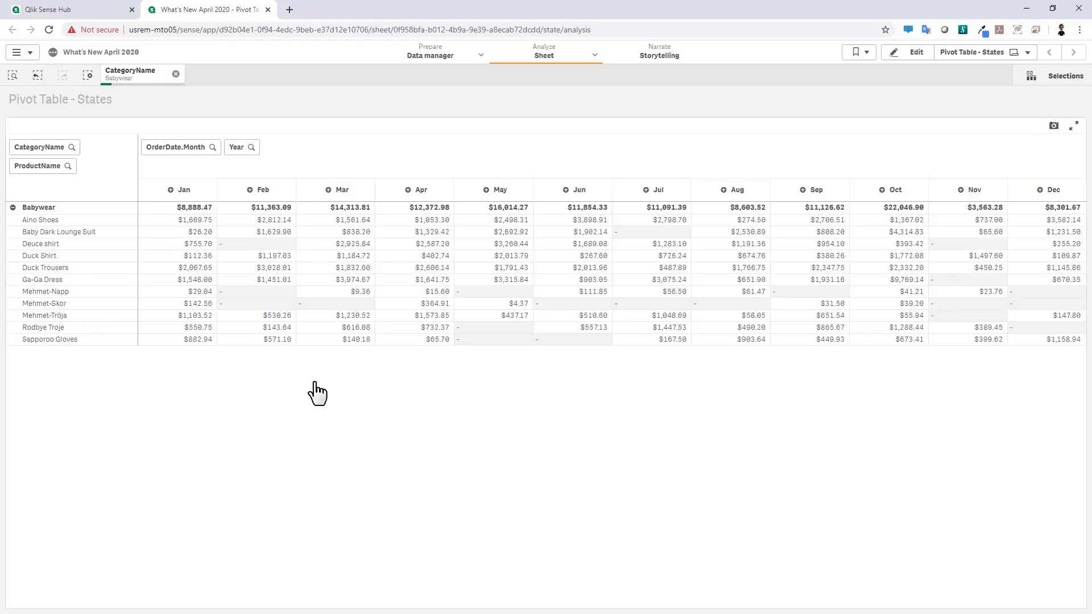
# Open the published app What's New April 2020(1) from the Sales stream and go to its Pivot Table - States sheet
pyautogui.click(71, 10)
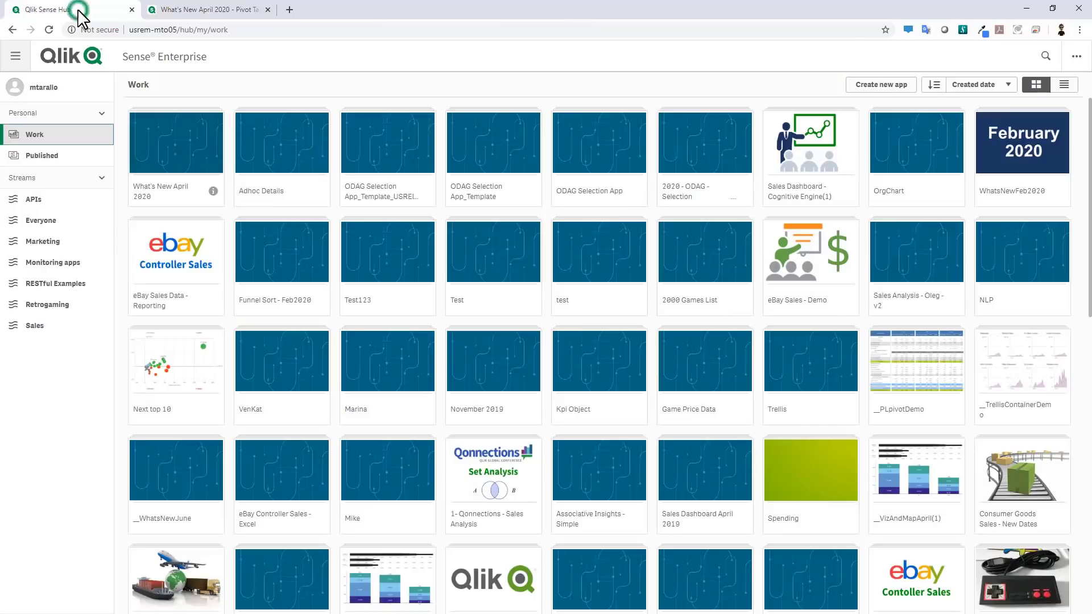
pyautogui.click(35, 326)
pyautogui.click(149, 161)
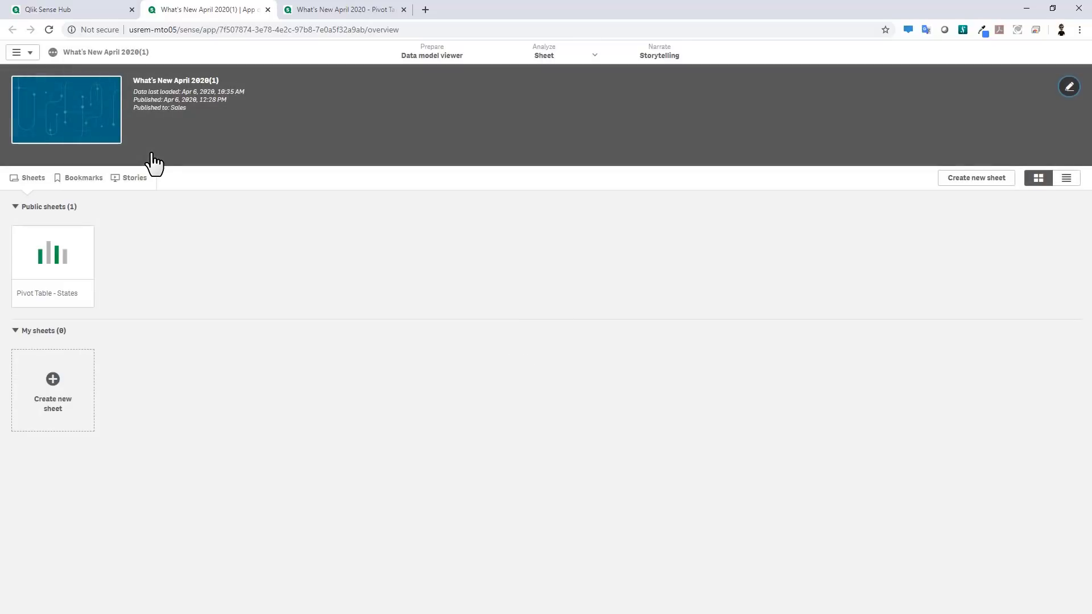
pyautogui.click(82, 260)
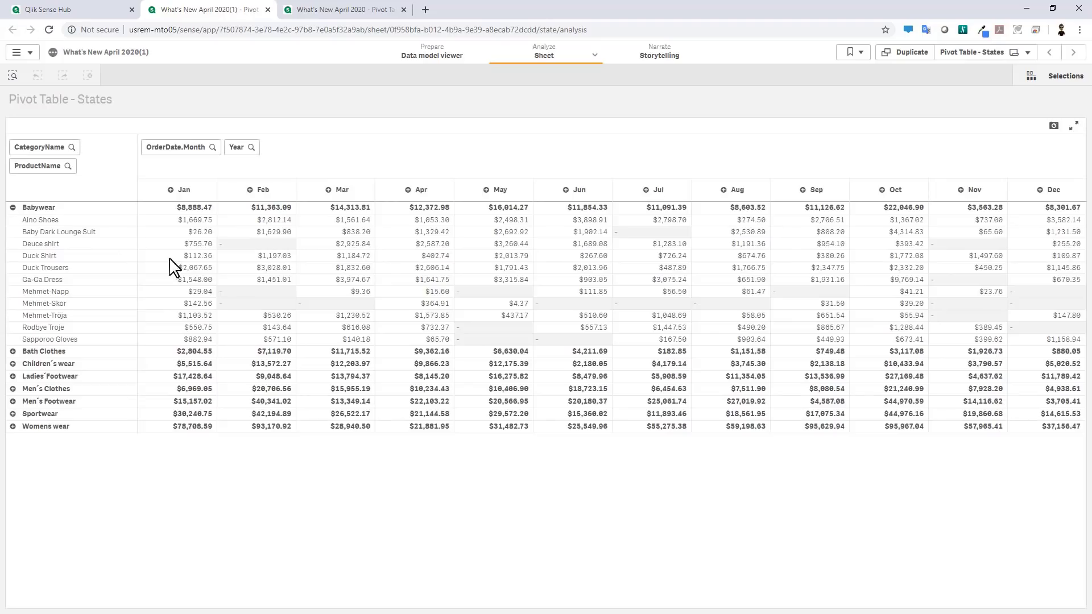
# Move Year ahead of OrderDate.Month in the pivot table's columns and collapse the Babywear category
pyautogui.moveTo(242, 149); pyautogui.dragTo(167, 161)
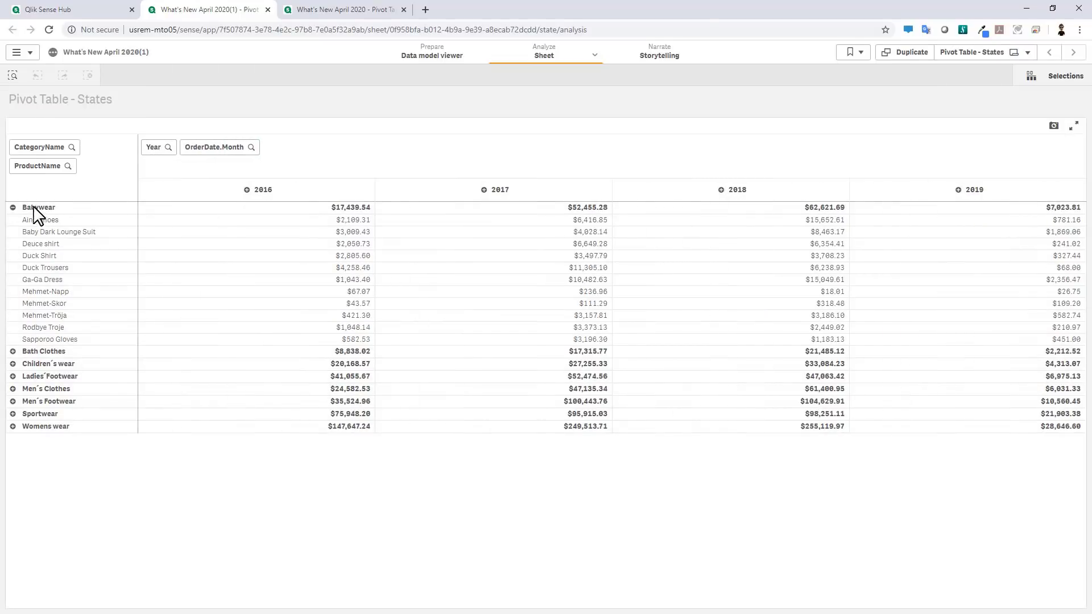
pyautogui.click(12, 208)
# Filter the pivot table to the Bath Clothes category and expand it to show its products
pyautogui.click(40, 220)
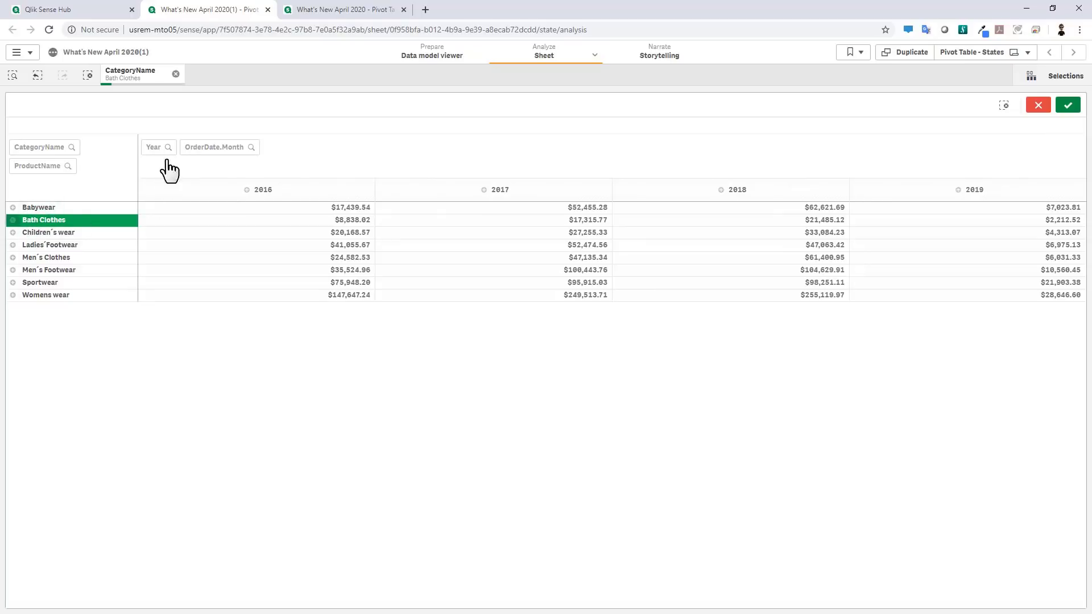
pyautogui.click(1078, 112)
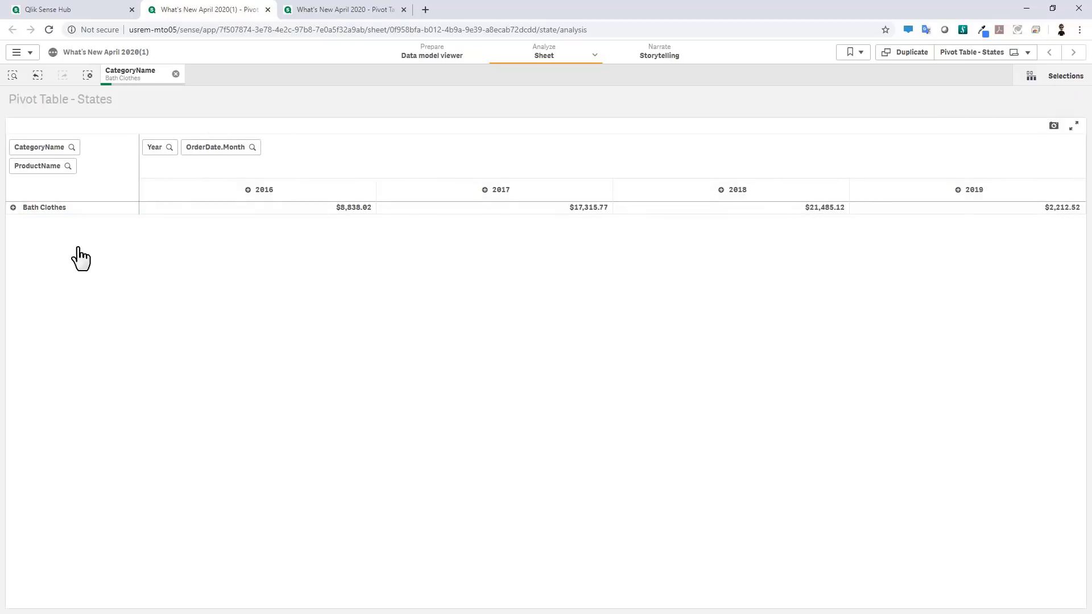
pyautogui.click(13, 207)
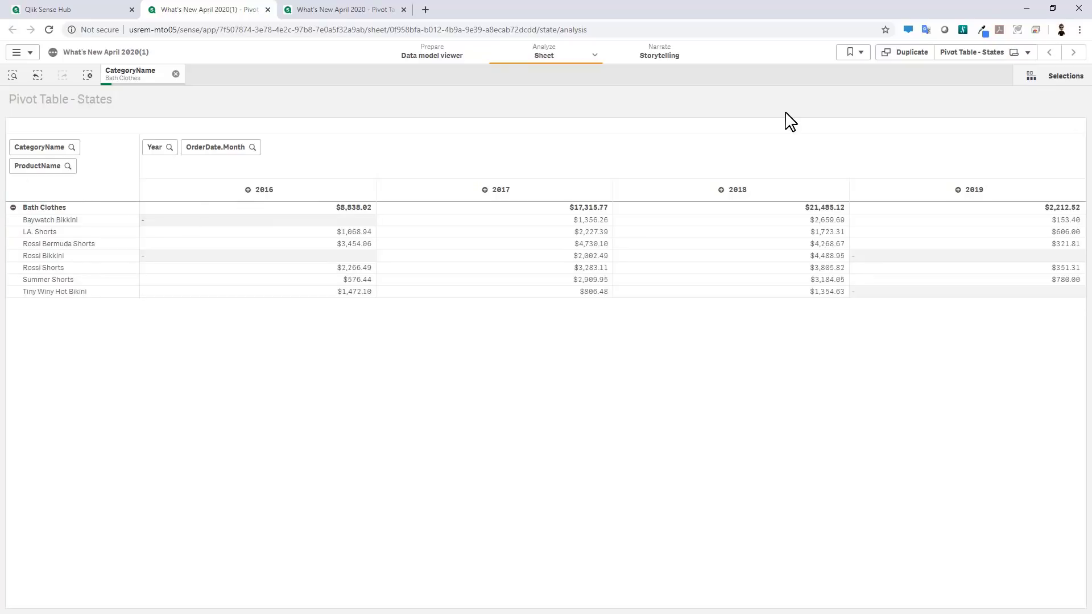
# Create a bookmark named Bookmark - Pivot 5 with only the sheet location saved, and close the bookmark list
pyautogui.click(852, 55)
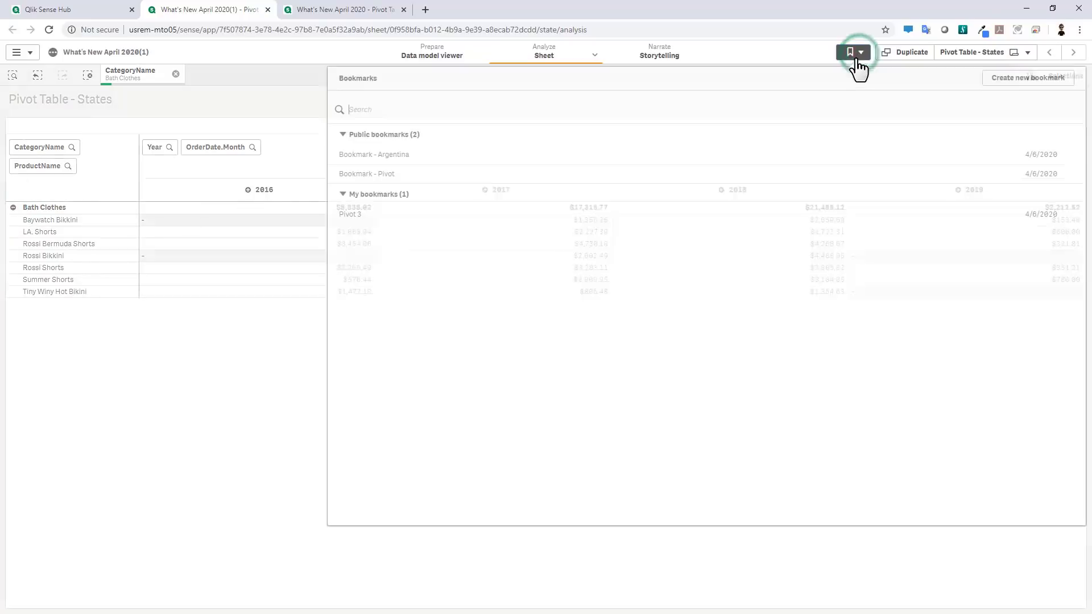
pyautogui.click(1011, 79)
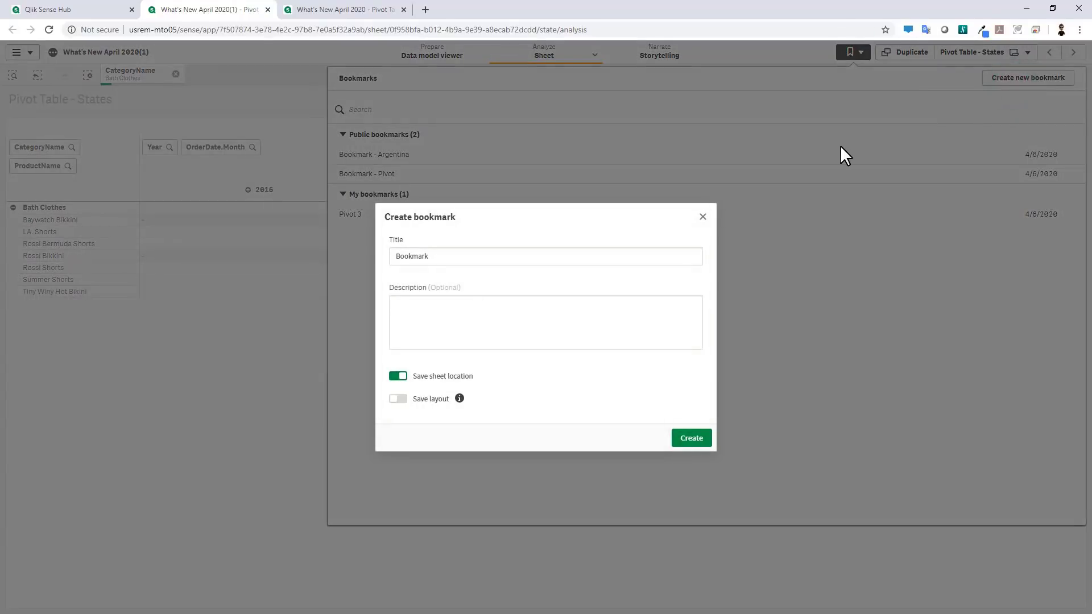
pyautogui.click(598, 257)
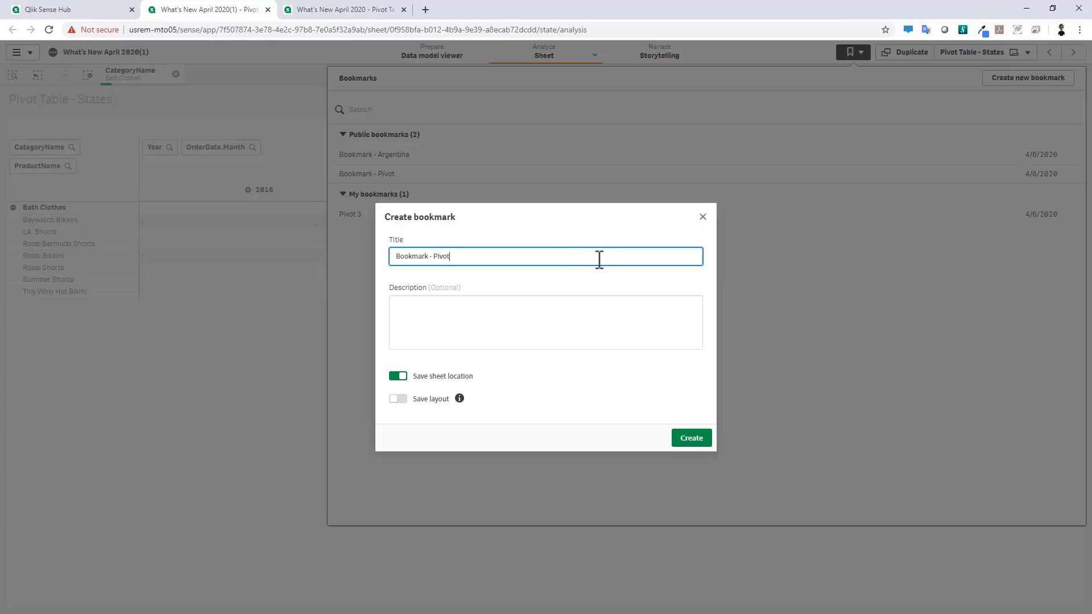
pyautogui.click(701, 449)
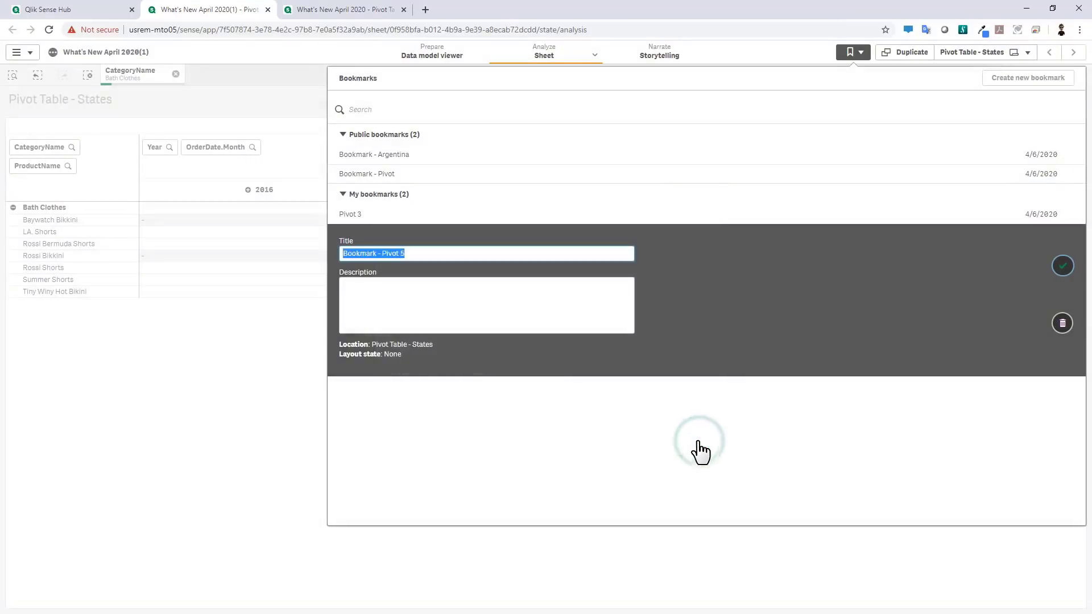
pyautogui.click(1063, 265)
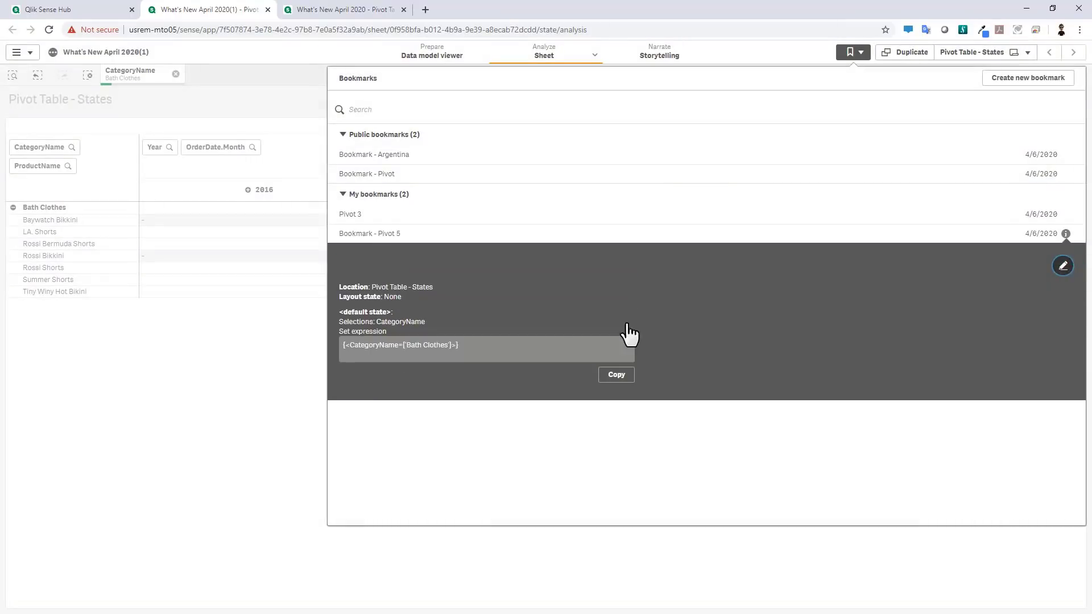
pyautogui.click(255, 393)
# Apply Bookmark - Pivot 5 from the bookmarks in the app overview, and close the published app
pyautogui.click(34, 52)
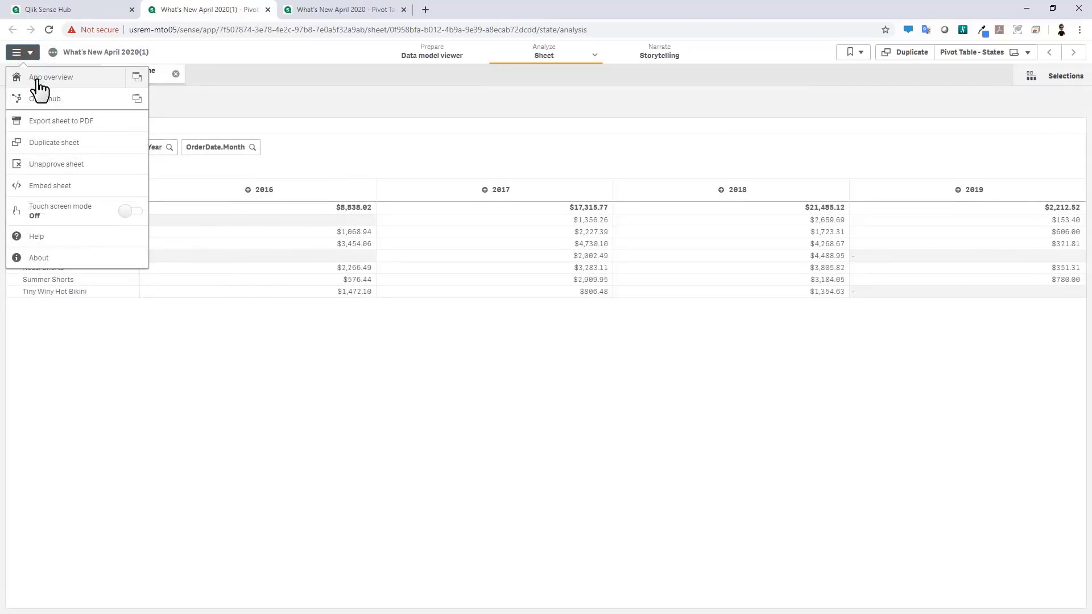
pyautogui.click(36, 78)
pyautogui.click(83, 178)
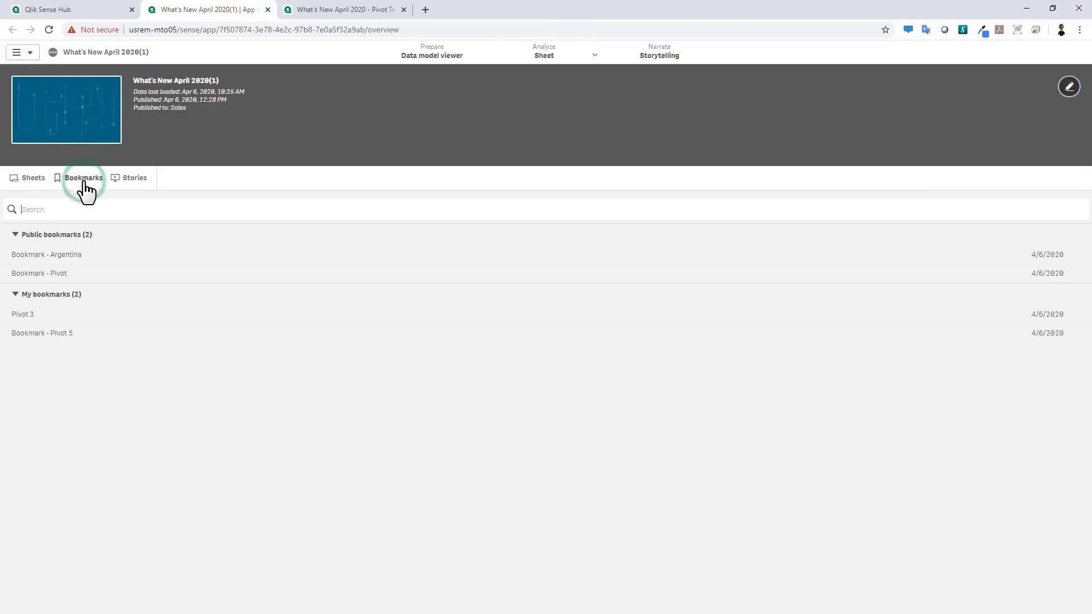
pyautogui.click(60, 340)
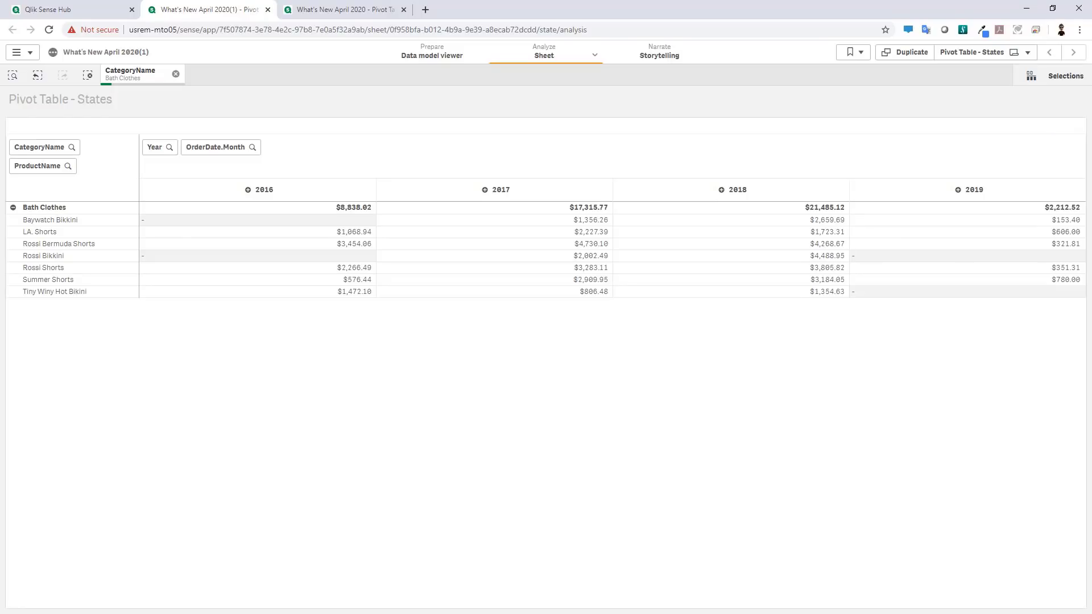
pyautogui.hotkey('ctrl', 'w')
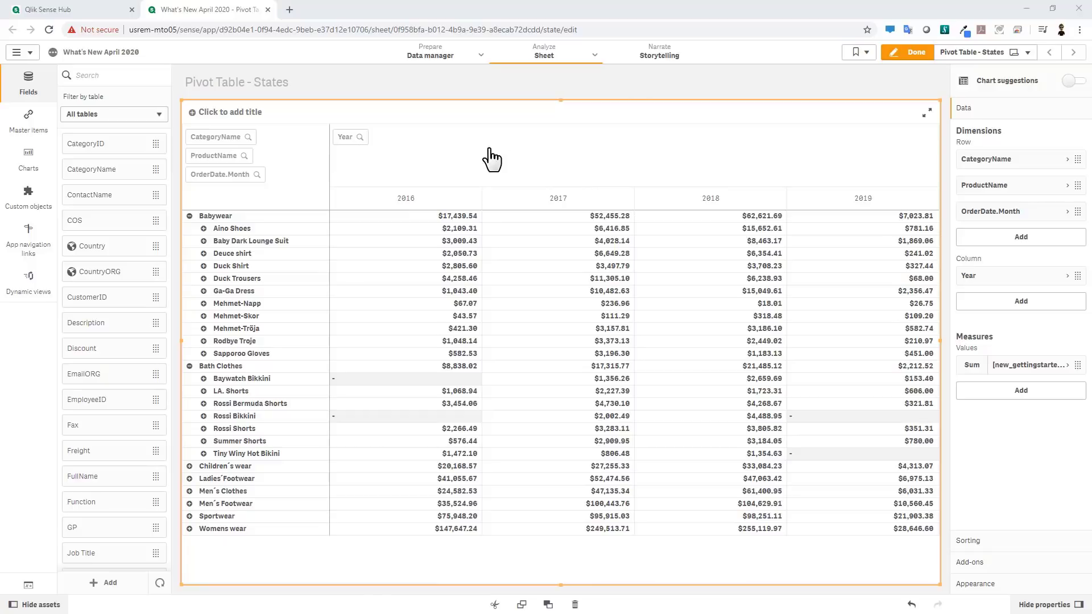
# Remove the Year column dimension from the pivot table and enable sorting by the first measure
pyautogui.rightClick(1001, 285)
pyautogui.click(989, 267)
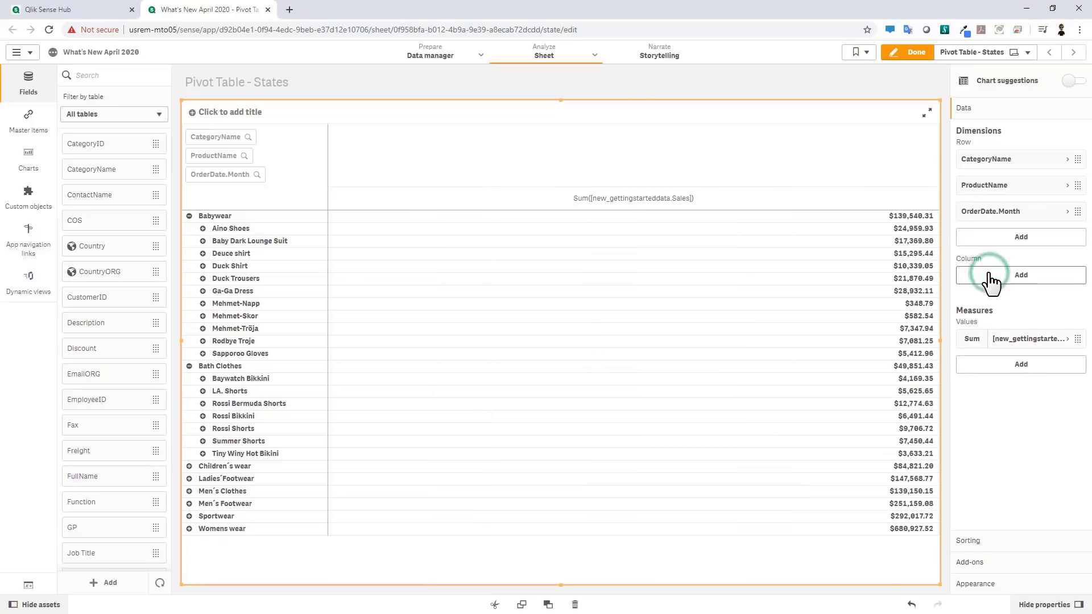
pyautogui.click(978, 543)
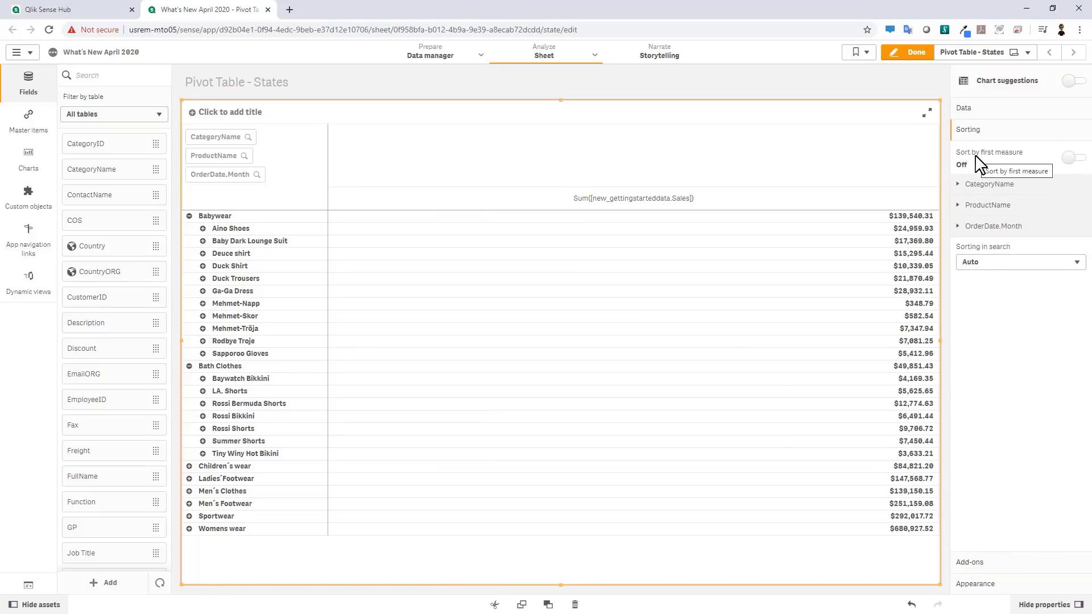
pyautogui.click(1070, 159)
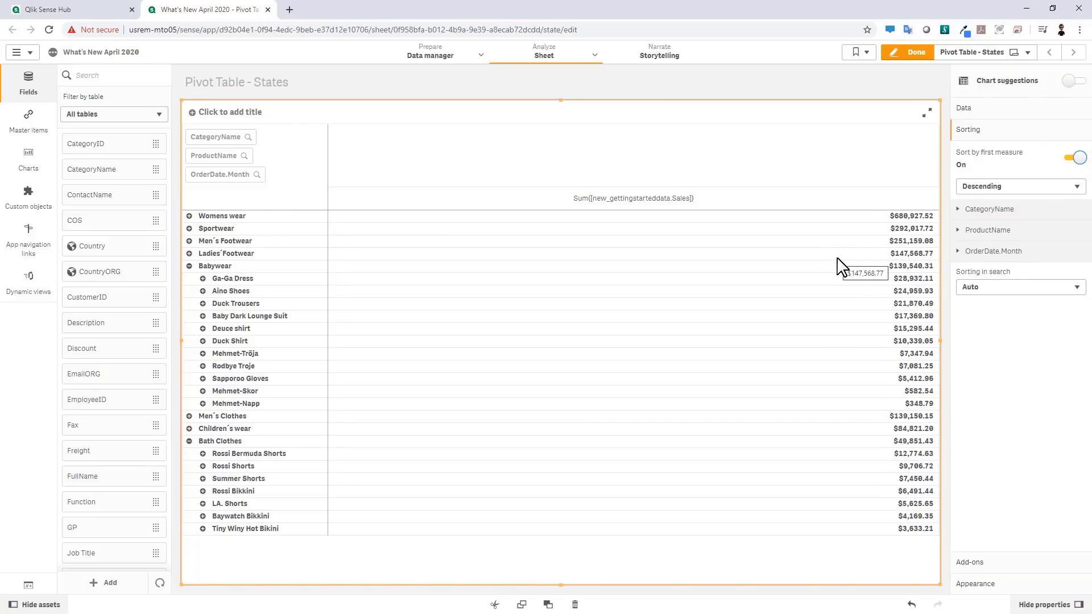
# Enable totals for the CategoryName row dimension of the pivot table
pyautogui.click(968, 111)
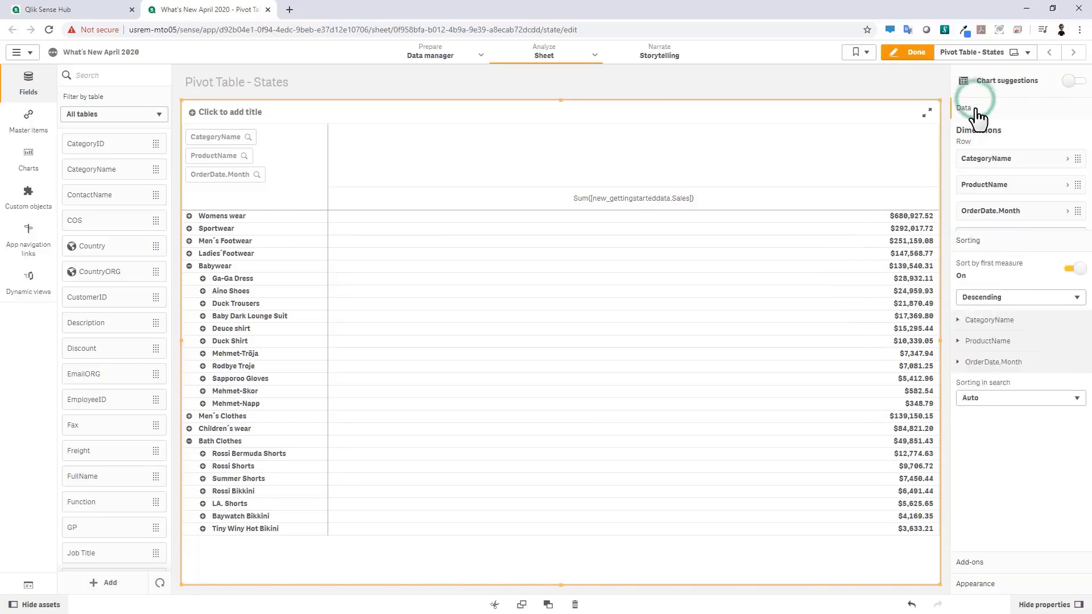
pyautogui.click(988, 161)
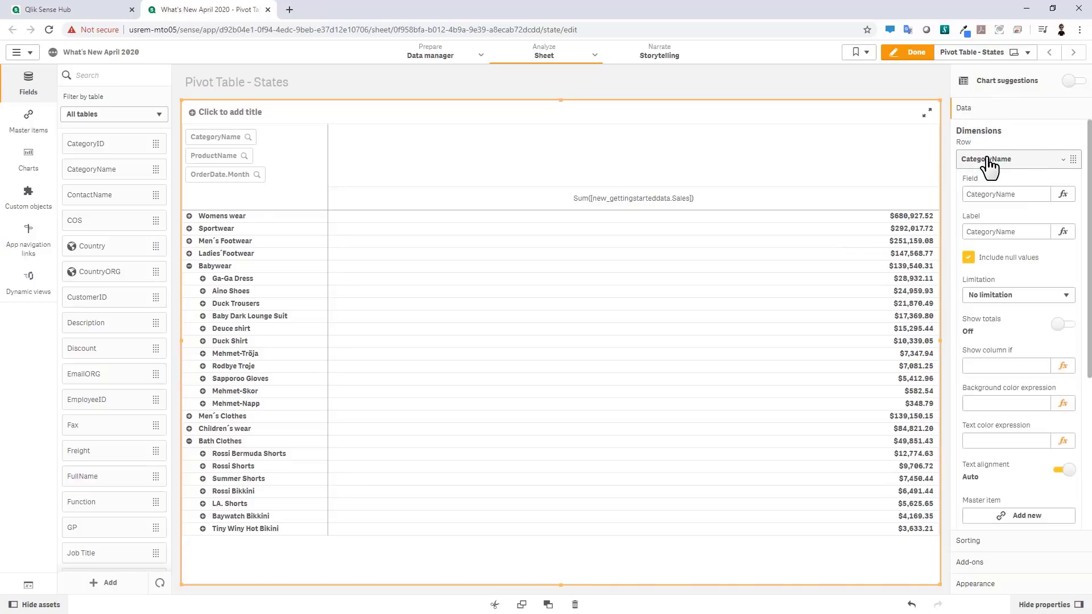
pyautogui.click(1056, 323)
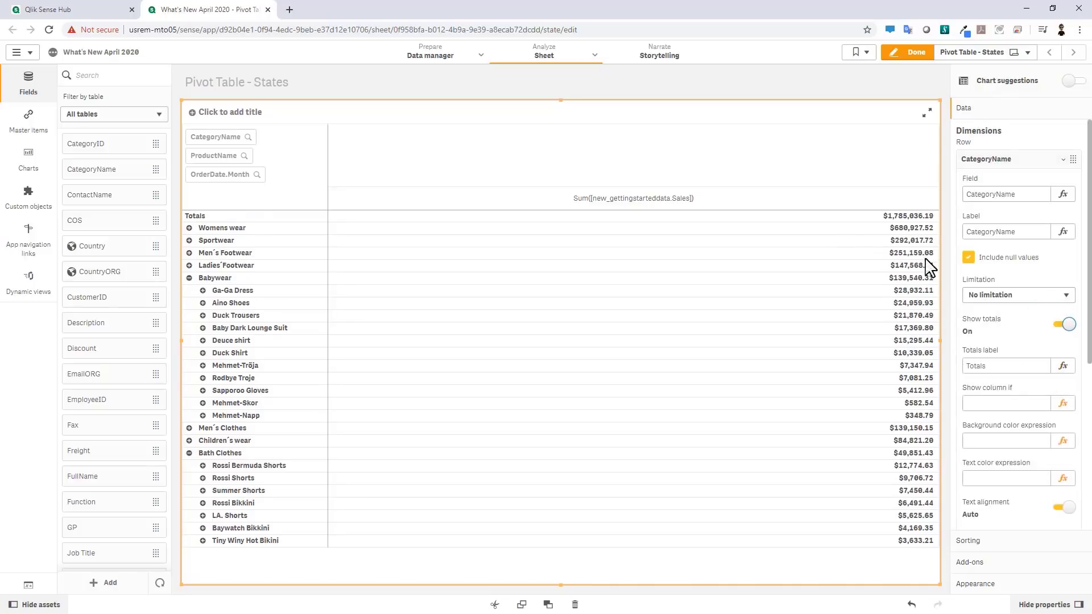
# Finish editing the sheet and collapse the Babywear and Bath Clothes categories
pyautogui.click(915, 54)
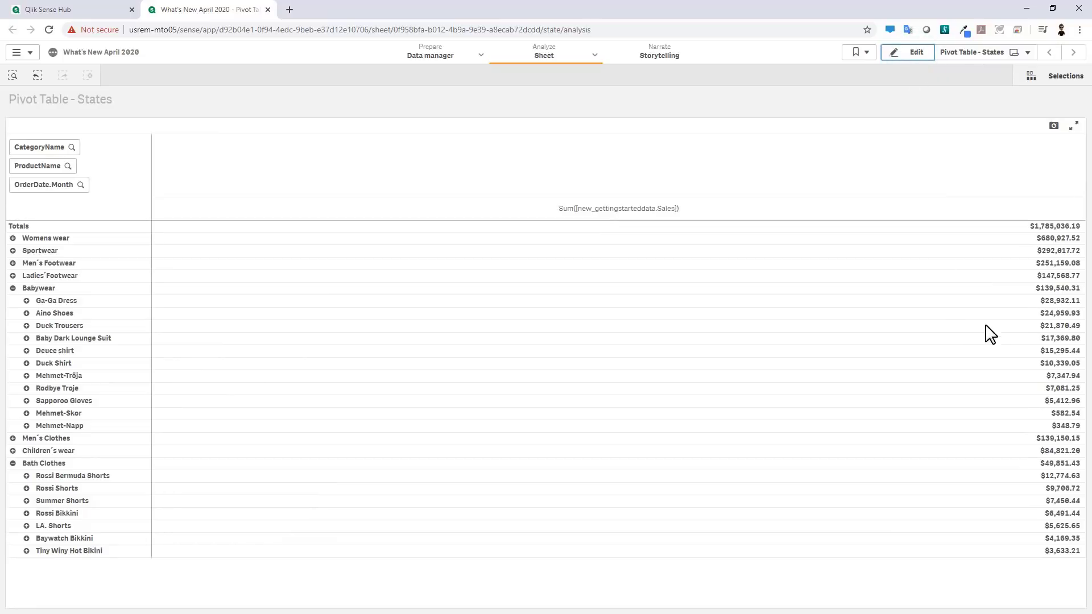
pyautogui.click(13, 289)
pyautogui.click(13, 326)
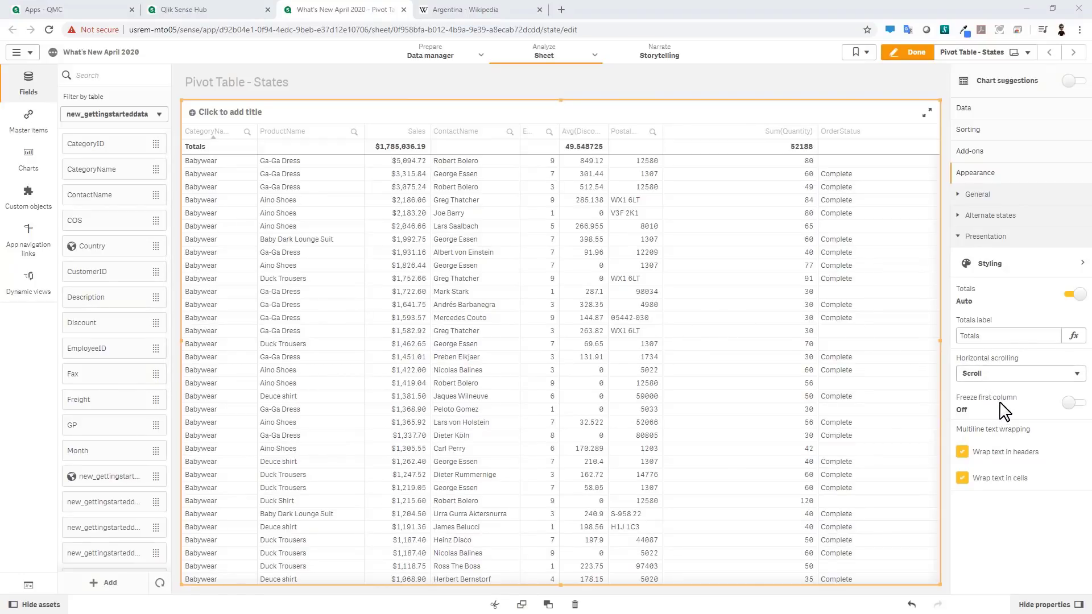
# Freeze the table's first column, also enabling it on touchscreens, and scroll the table horizontally outside edit mode
pyautogui.click(1073, 403)
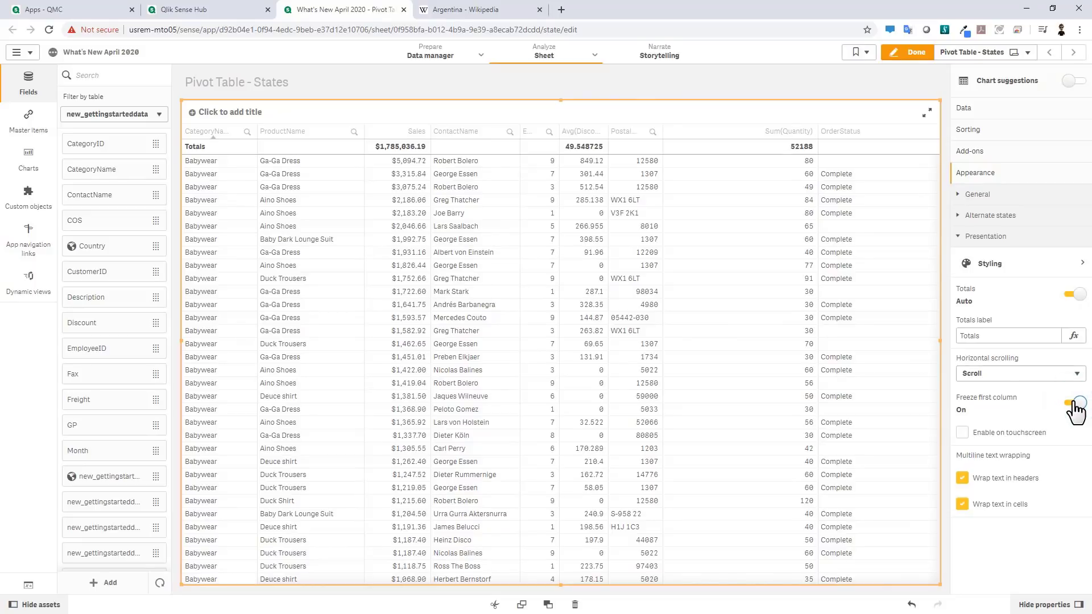
pyautogui.click(992, 434)
pyautogui.click(917, 54)
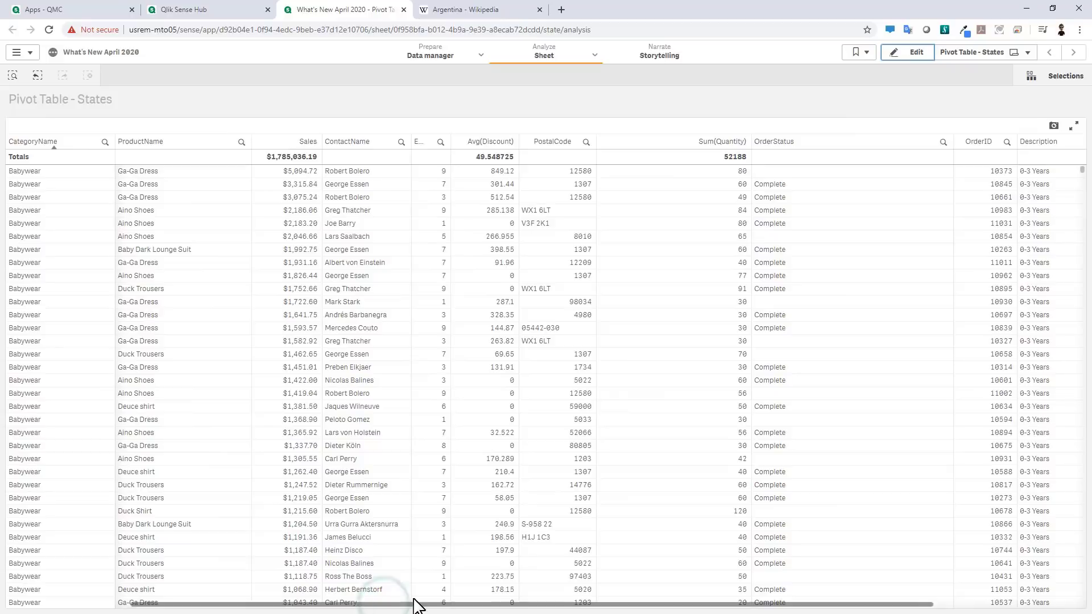
pyautogui.moveTo(414, 603)
pyautogui.mouseDown()
pyautogui.moveTo(638, 604)
pyautogui.moveTo(443, 612)
pyautogui.moveTo(751, 600)
pyautogui.moveTo(430, 613)
pyautogui.mouseUp()
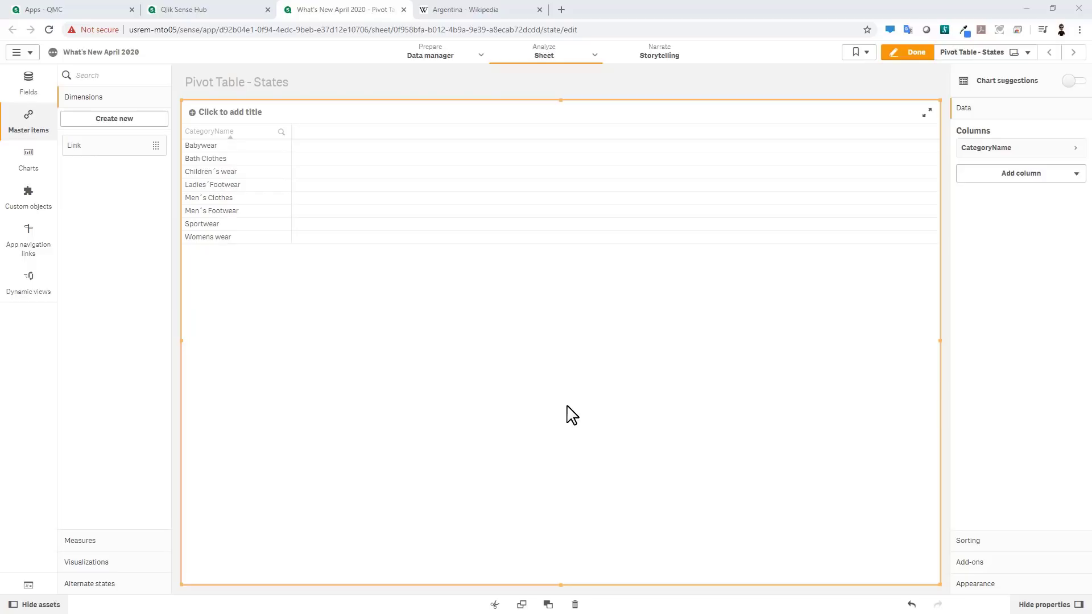
# Examine the field expression of the Link master dimension and close it without saving
pyautogui.rightClick(104, 153)
pyautogui.click(112, 148)
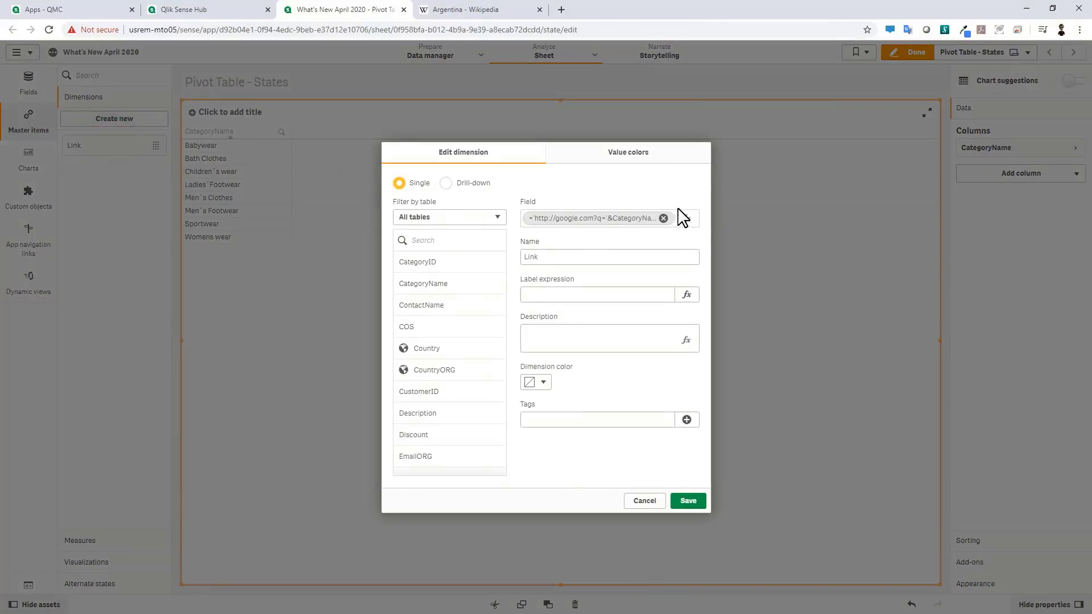
pyautogui.click(684, 218)
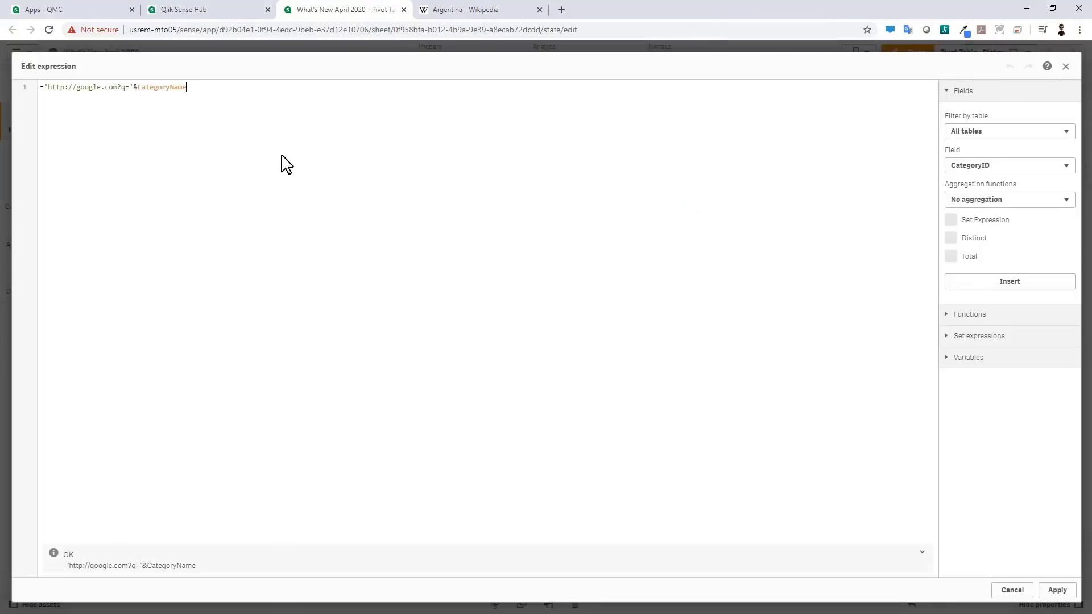
pyautogui.click(1011, 590)
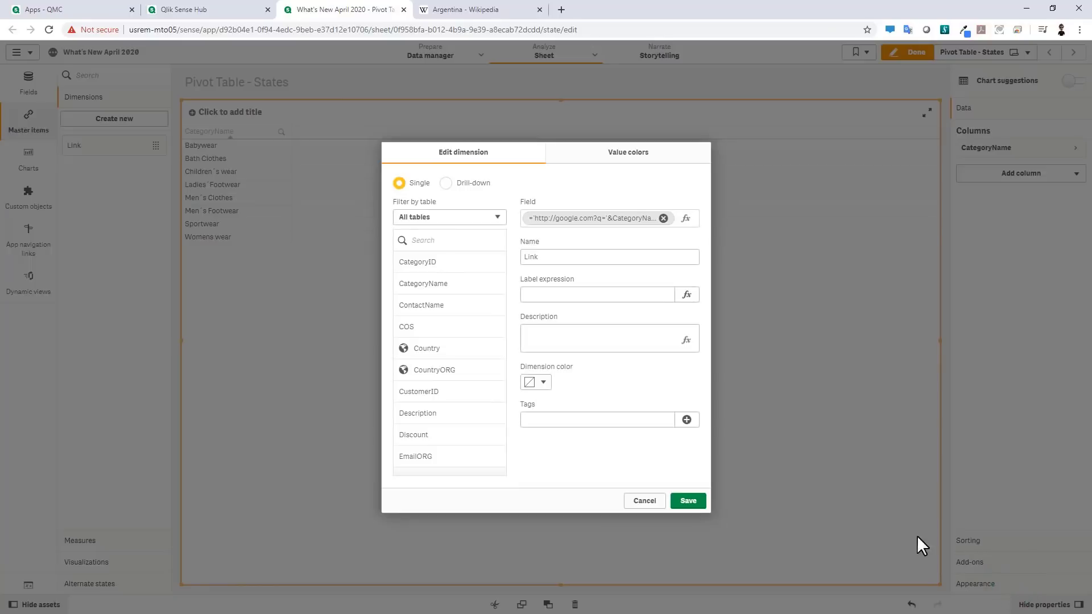
pyautogui.click(644, 501)
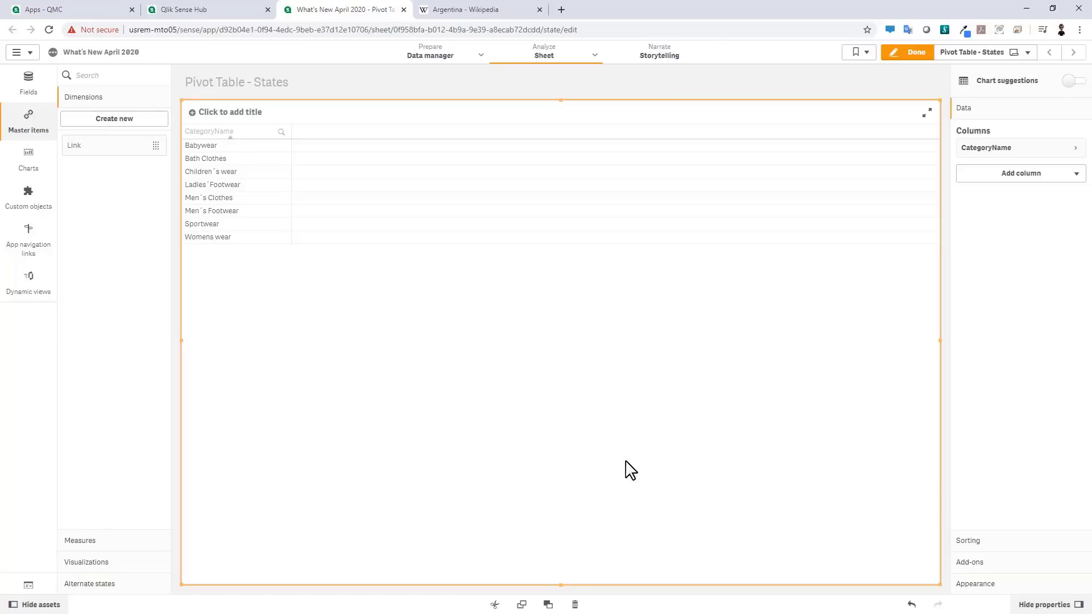
# Change the CategoryName column's representation from text to Link
pyautogui.click(285, 225)
pyautogui.click(1002, 149)
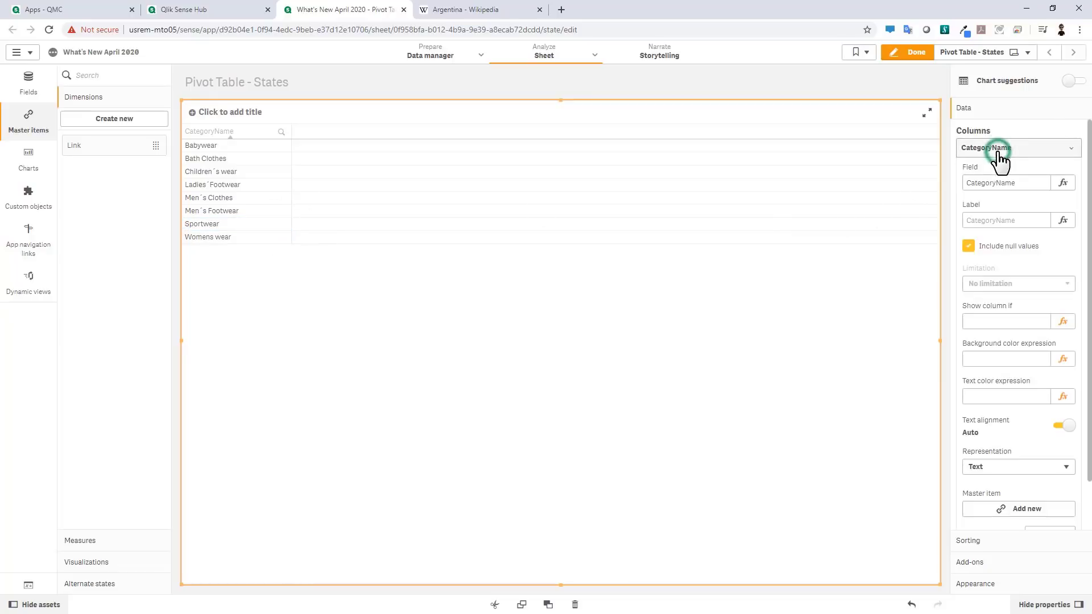
pyautogui.click(985, 467)
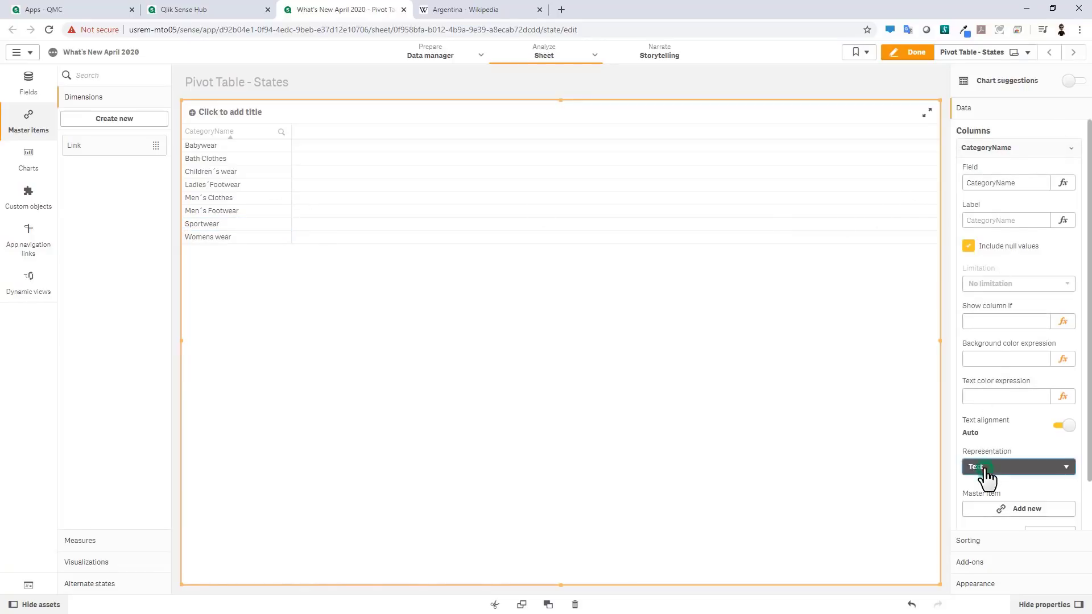
pyautogui.click(982, 497)
pyautogui.scroll(-2, 994, 455)
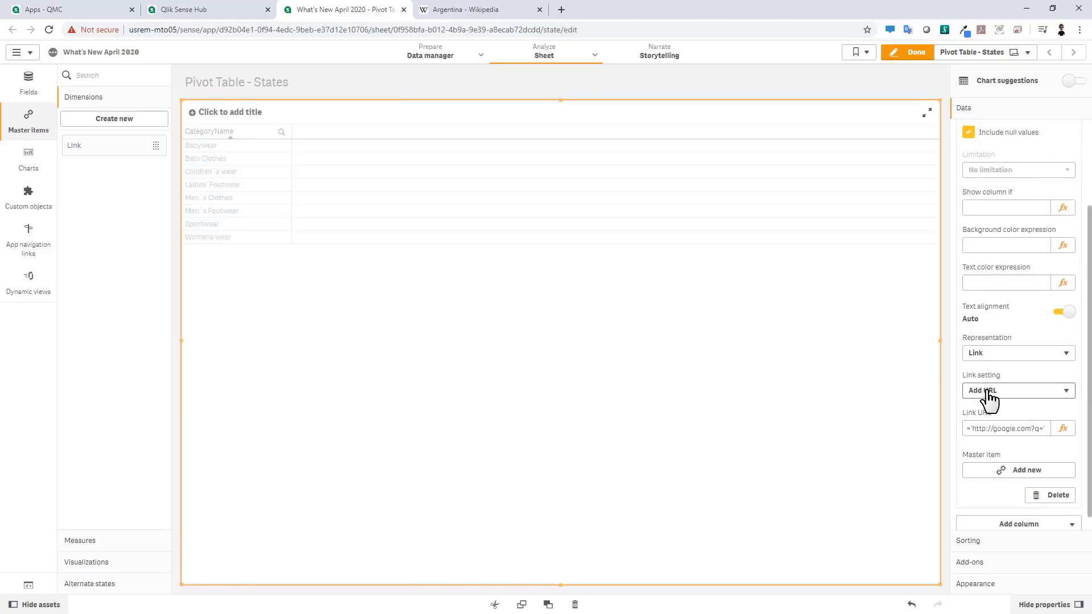
pyautogui.click(1063, 428)
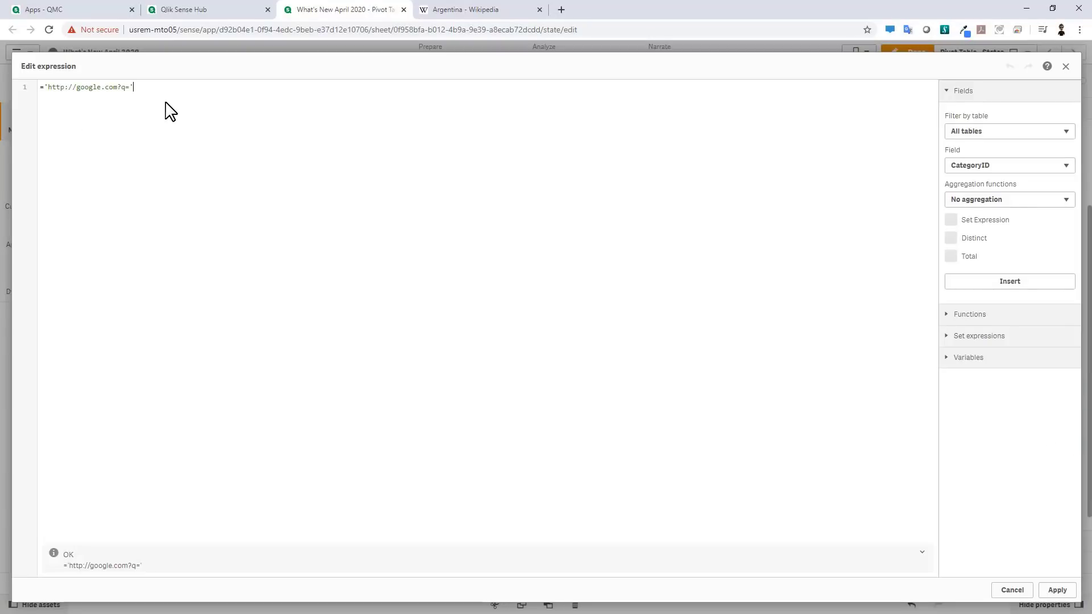
pyautogui.write('& ')
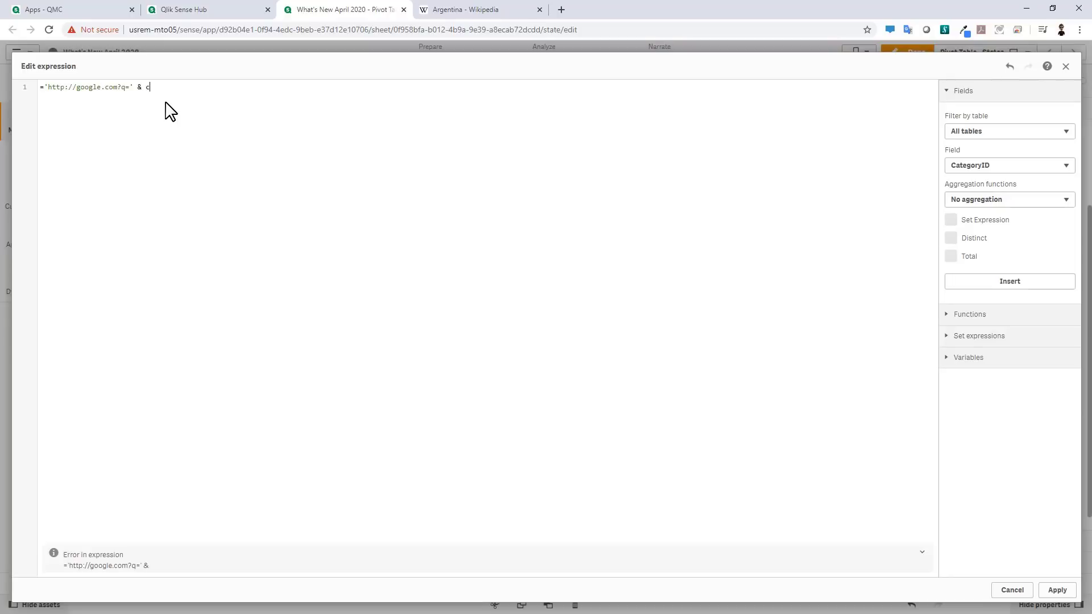
pyautogui.write('ca')
pyautogui.press('Down')
pyautogui.press('Down')
pyautogui.press('Down')
pyautogui.press('Return')
pyautogui.click(1061, 590)
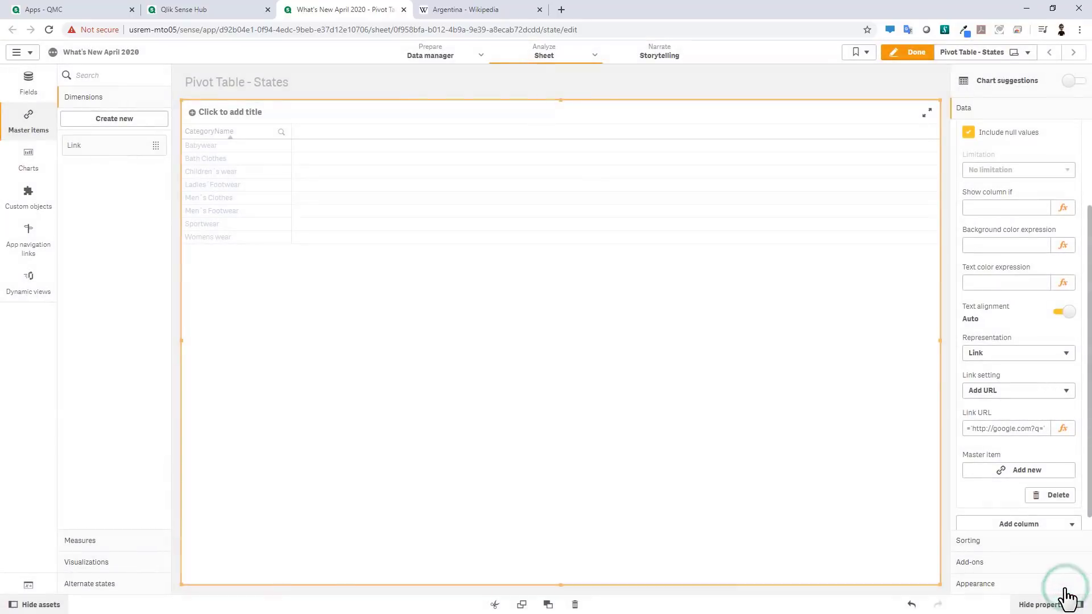
pyautogui.click(917, 54)
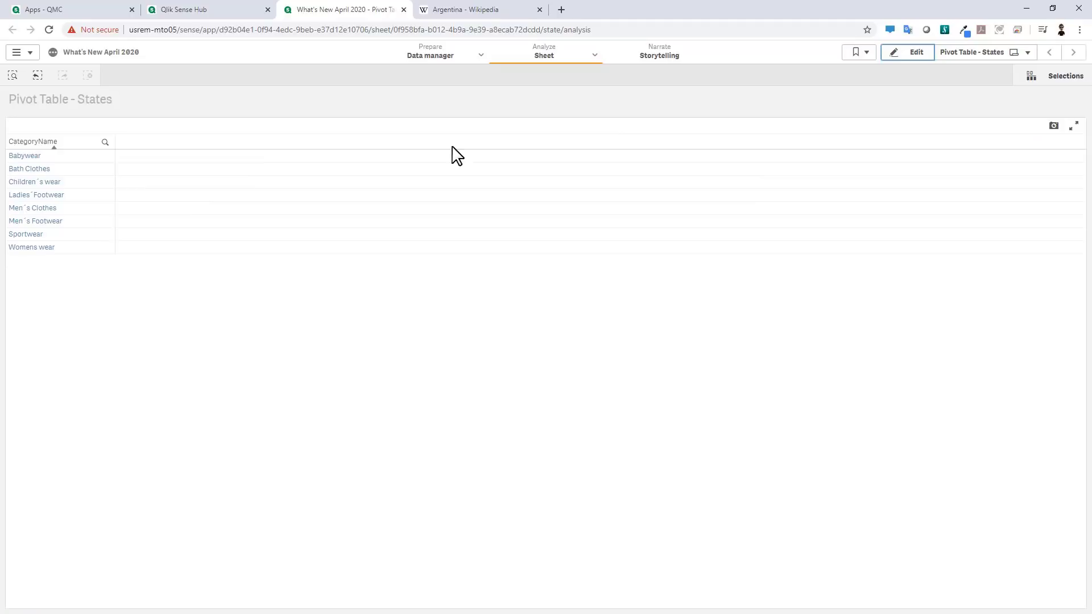
# Test the table's category links by opening Children´s wear and Sportwear, returning to the app sheet after each
pyautogui.click(33, 181)
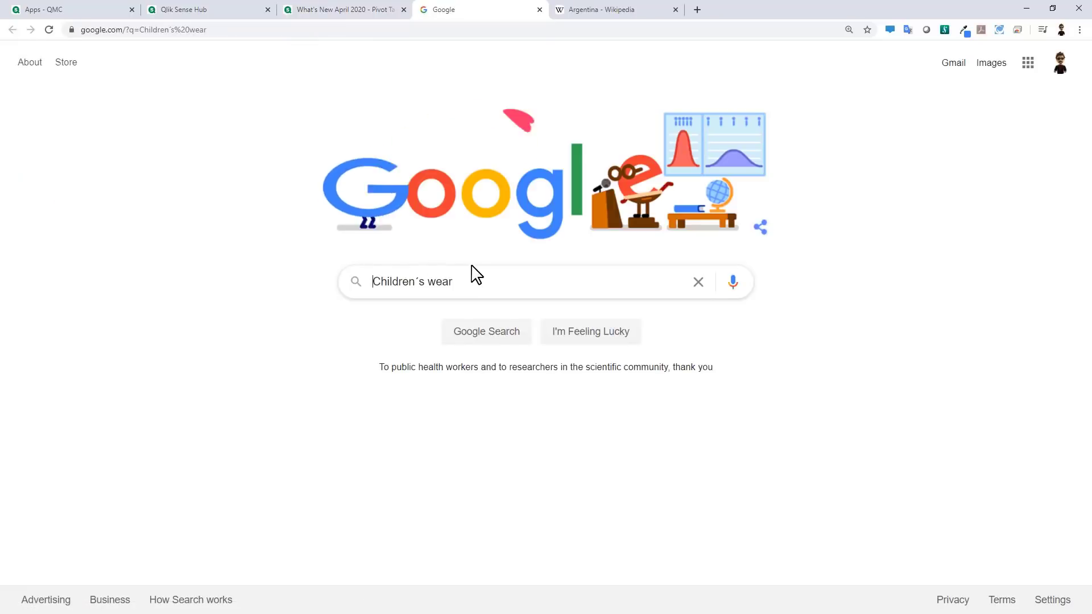
pyautogui.click(360, 10)
pyautogui.click(34, 235)
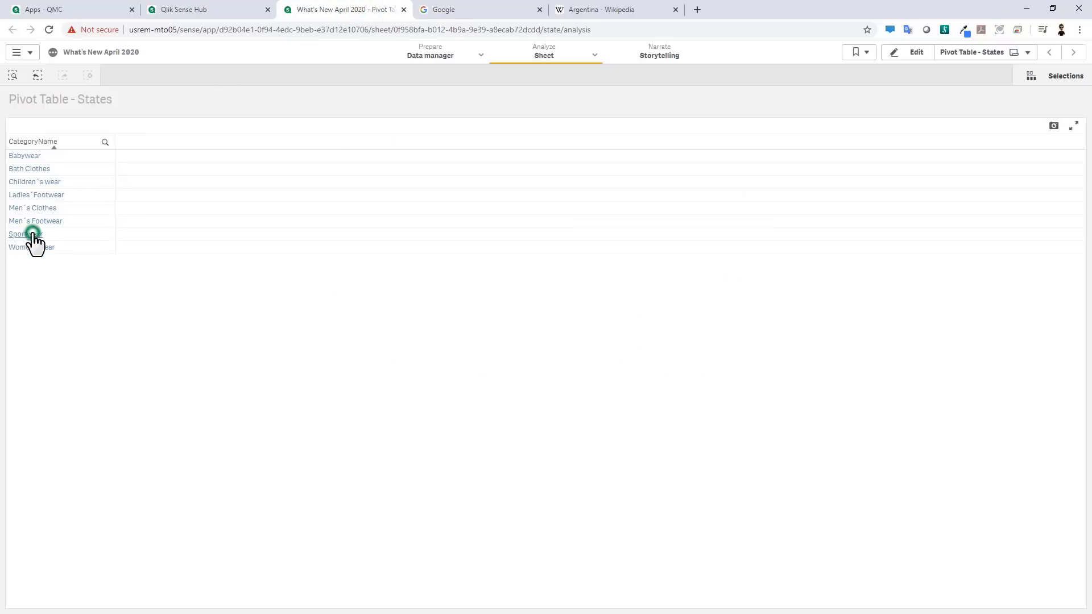
pyautogui.click(322, 10)
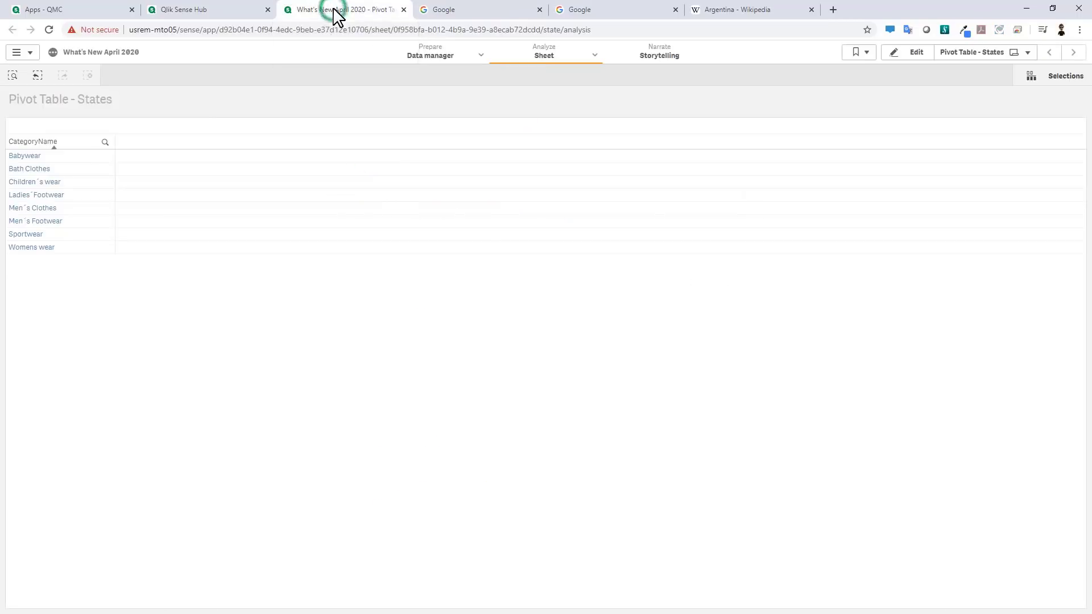
# Search the CategoryName column for "bat", select Bath Clothes, and open its link from the filtered table
pyautogui.click(104, 143)
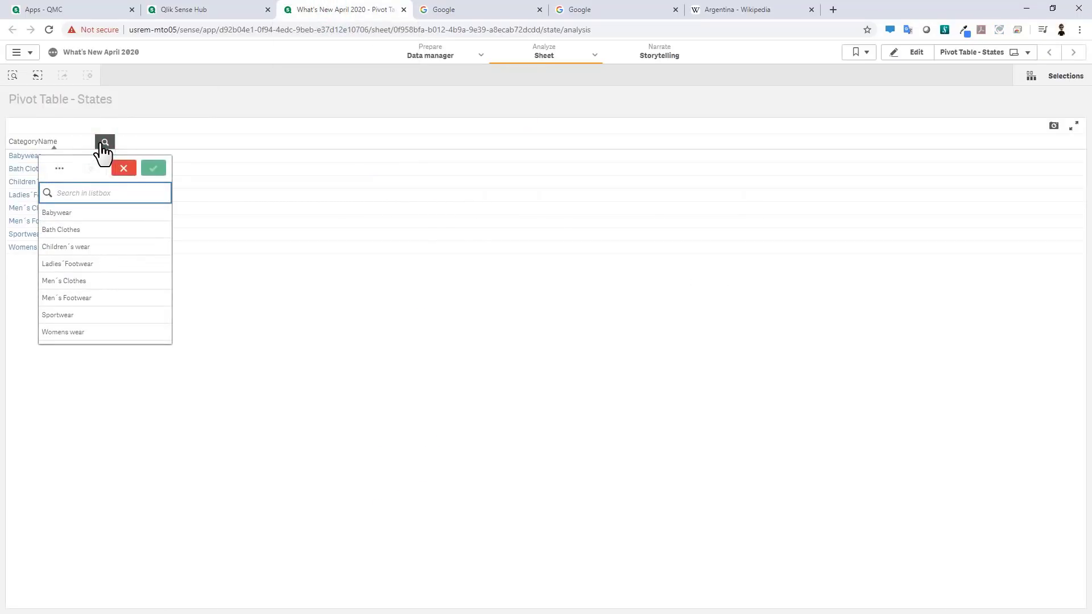
pyautogui.write('bat')
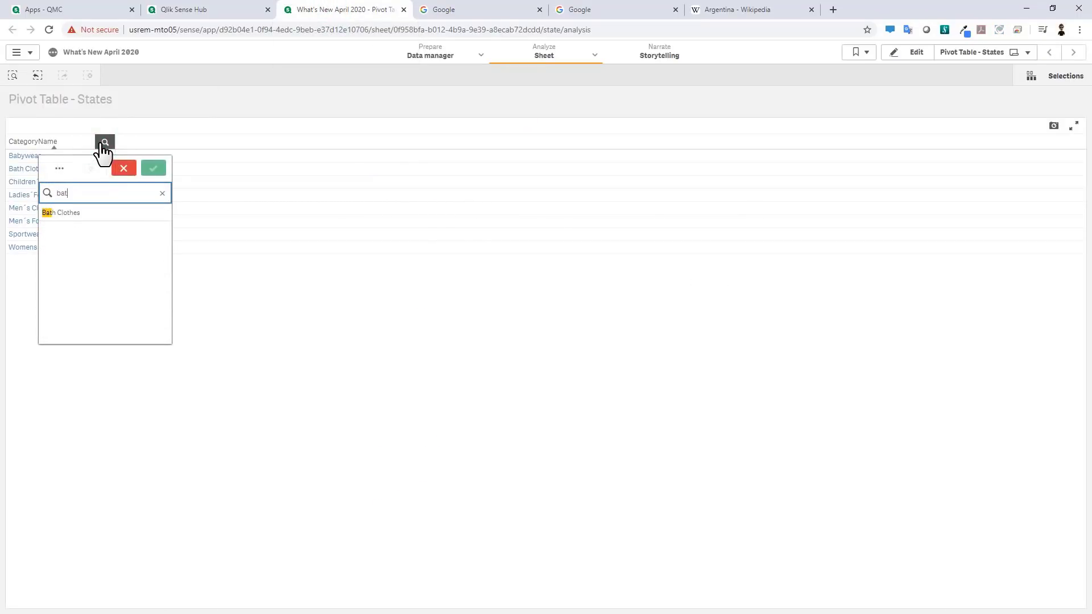
pyautogui.press('Return')
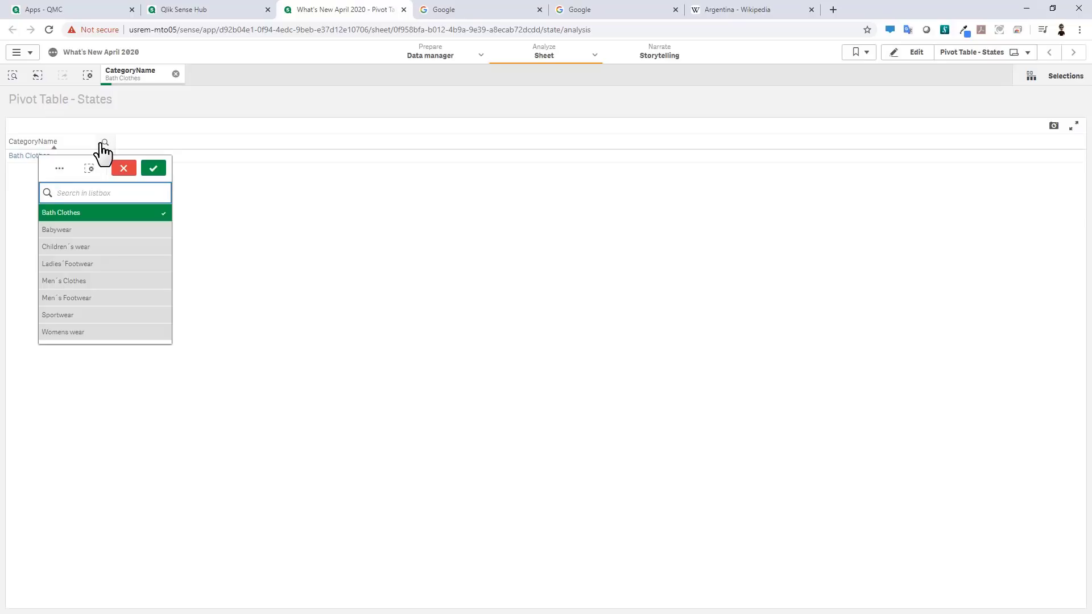
pyautogui.click(29, 196)
pyautogui.click(40, 160)
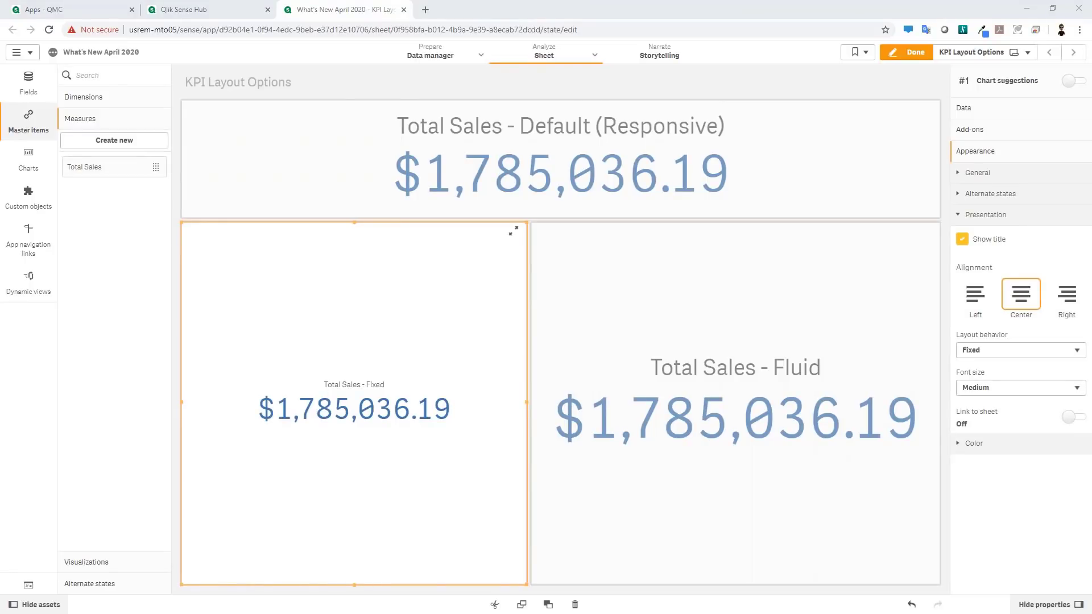
# Compare the layout behavior settings of the default responsive and fixed Total Sales KPIs on the KPI Layout Options sheet
pyautogui.click(300, 208)
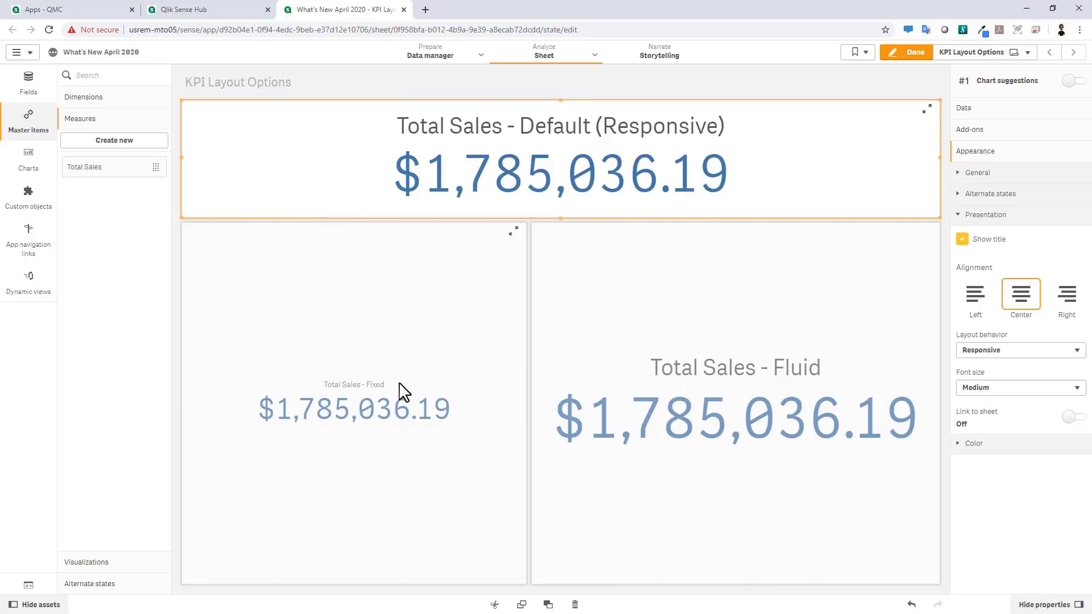
pyautogui.click(781, 187)
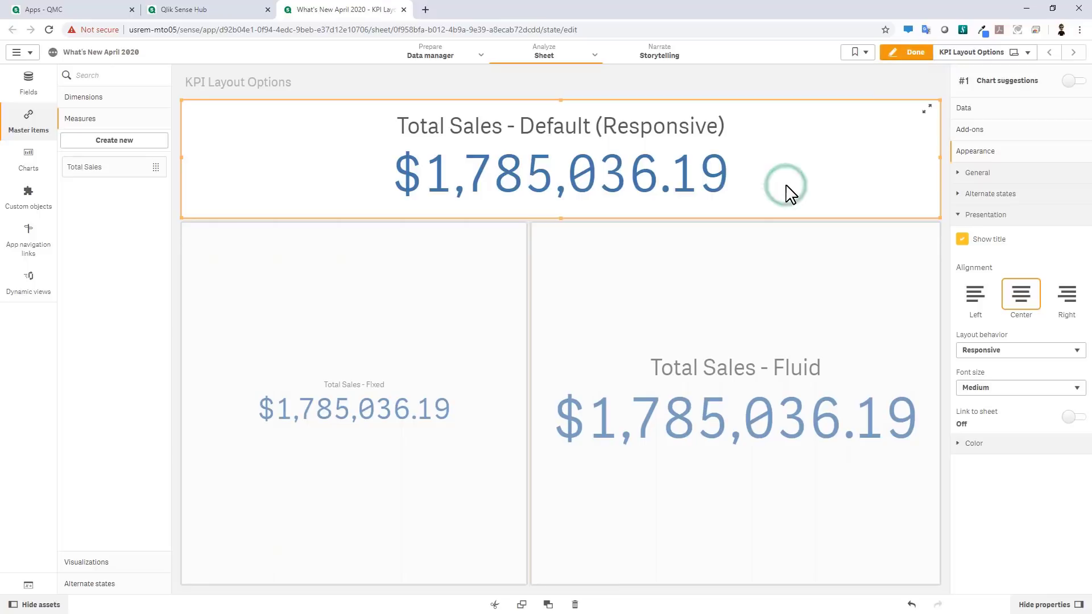
pyautogui.click(504, 338)
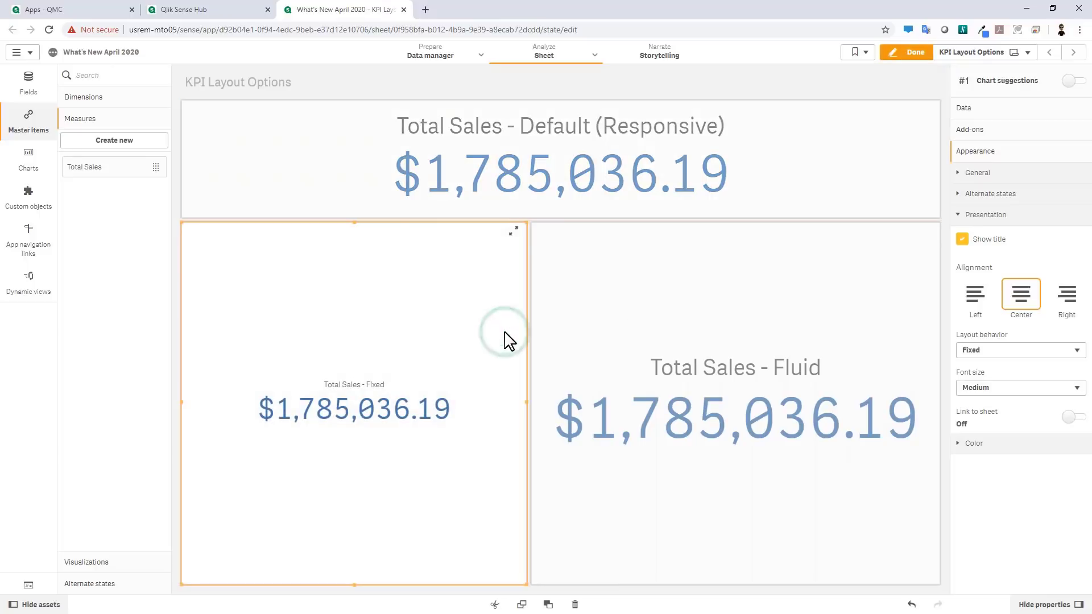
# Set the Total Sales - Fluid KPI's layout behavior to Fluid and its font size to Medium, and finish editing the sheet
pyautogui.click(701, 298)
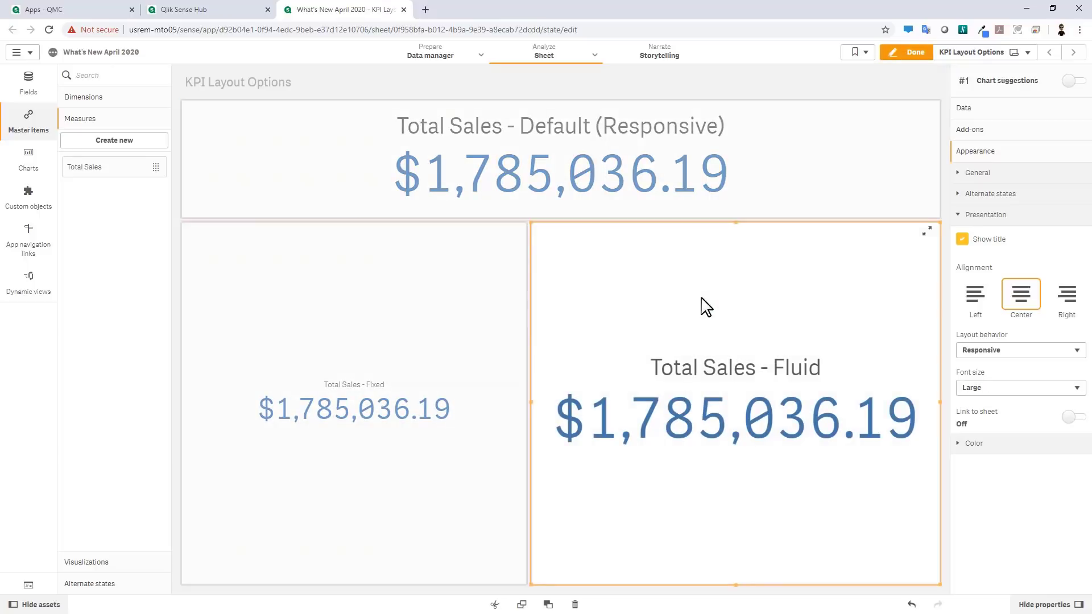
pyautogui.click(977, 350)
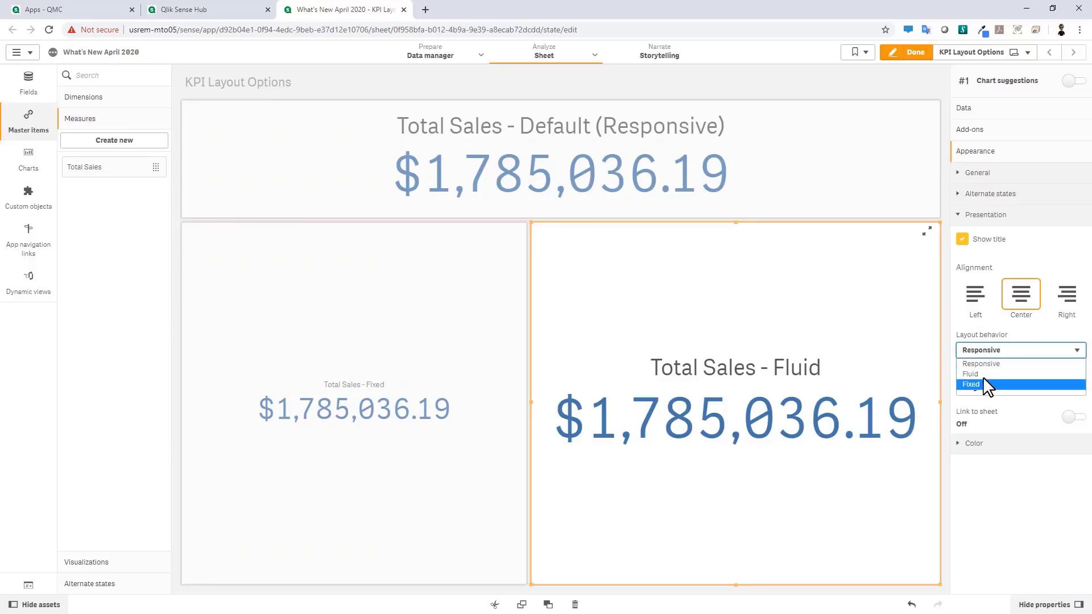
pyautogui.click(983, 374)
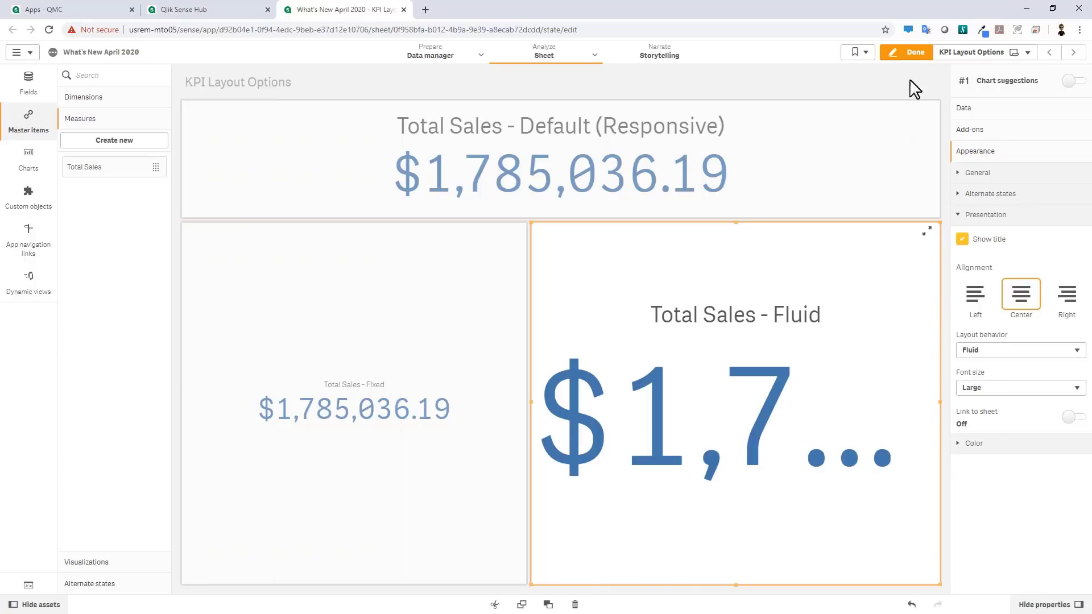
pyautogui.click(979, 388)
pyautogui.click(982, 410)
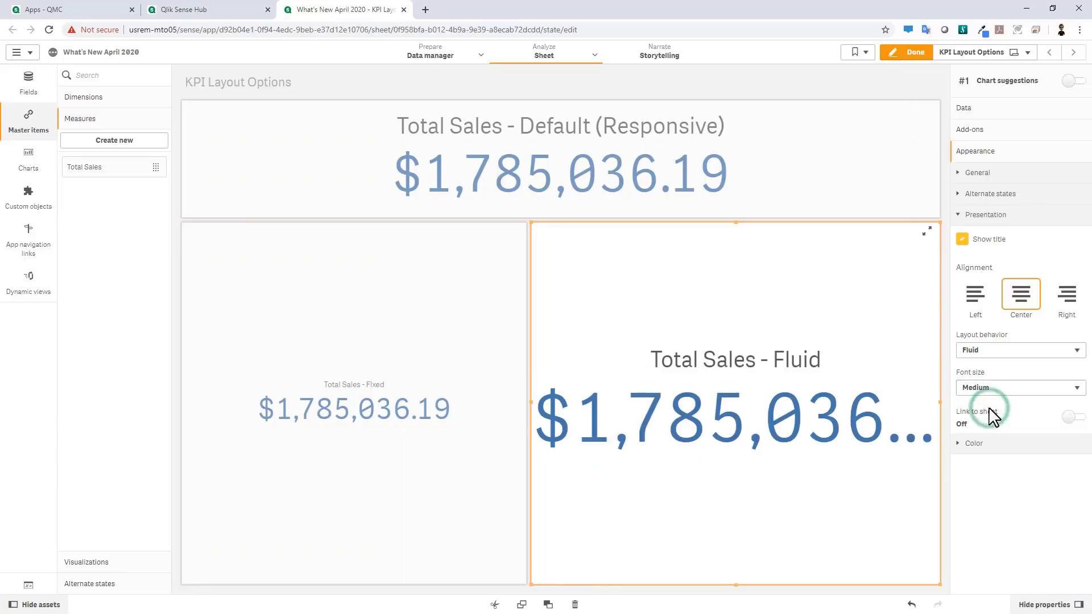
pyautogui.click(909, 54)
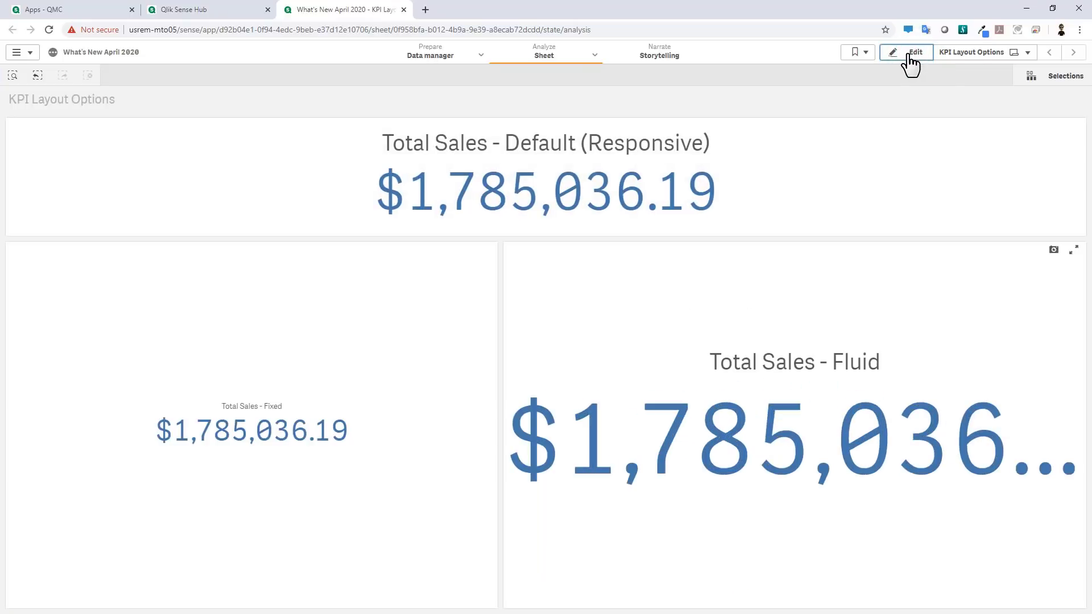
# View the Fluid, Fixed and Default (Responsive) KPIs in full screen one after another, returning to the sheet each time
pyautogui.click(1075, 248)
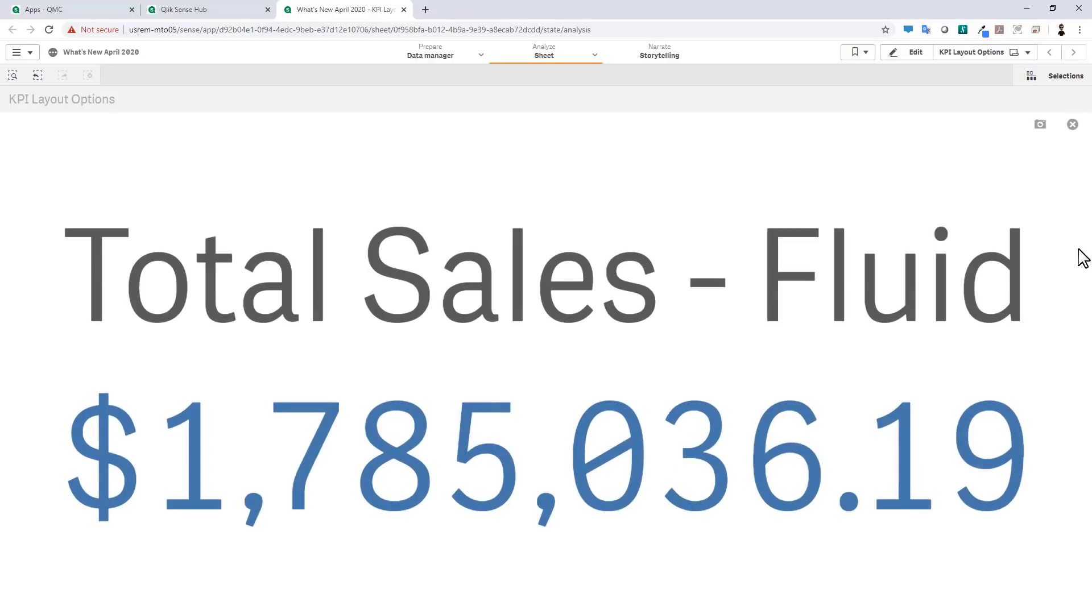
pyautogui.click(1073, 125)
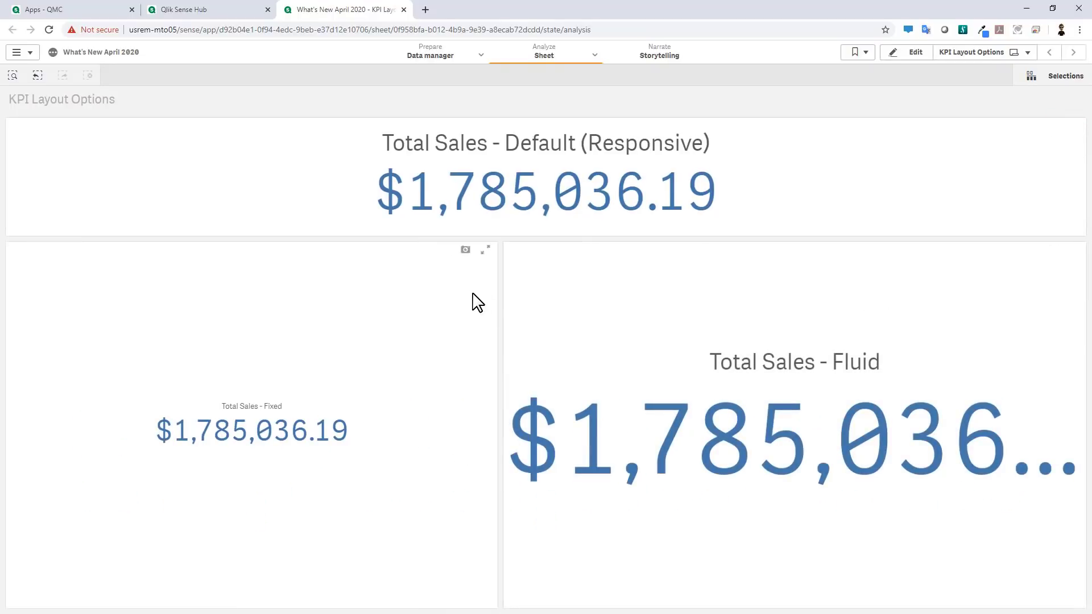
pyautogui.click(489, 252)
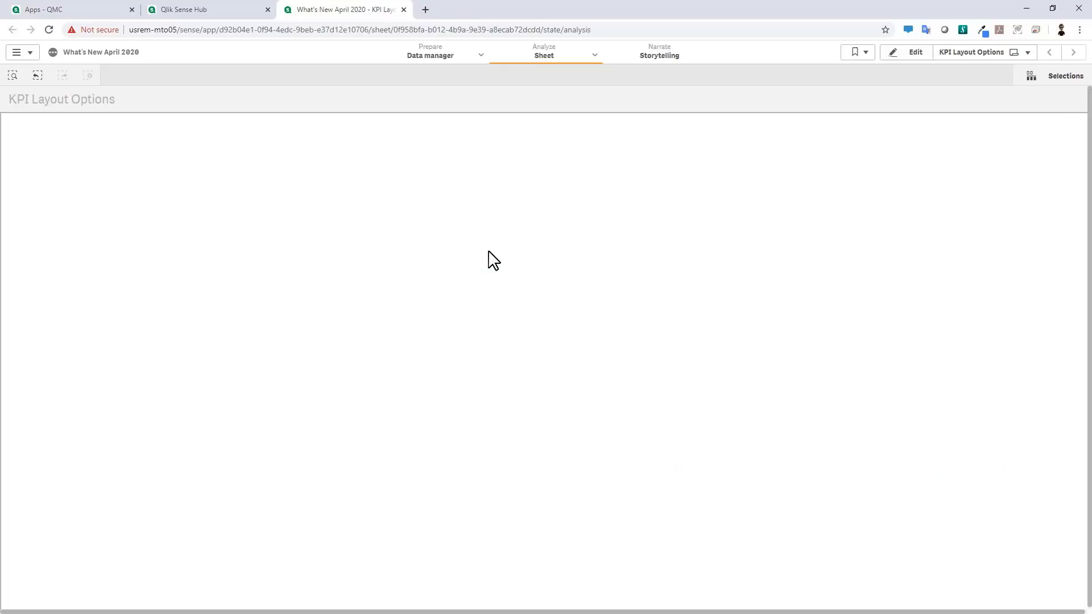
pyautogui.click(1073, 125)
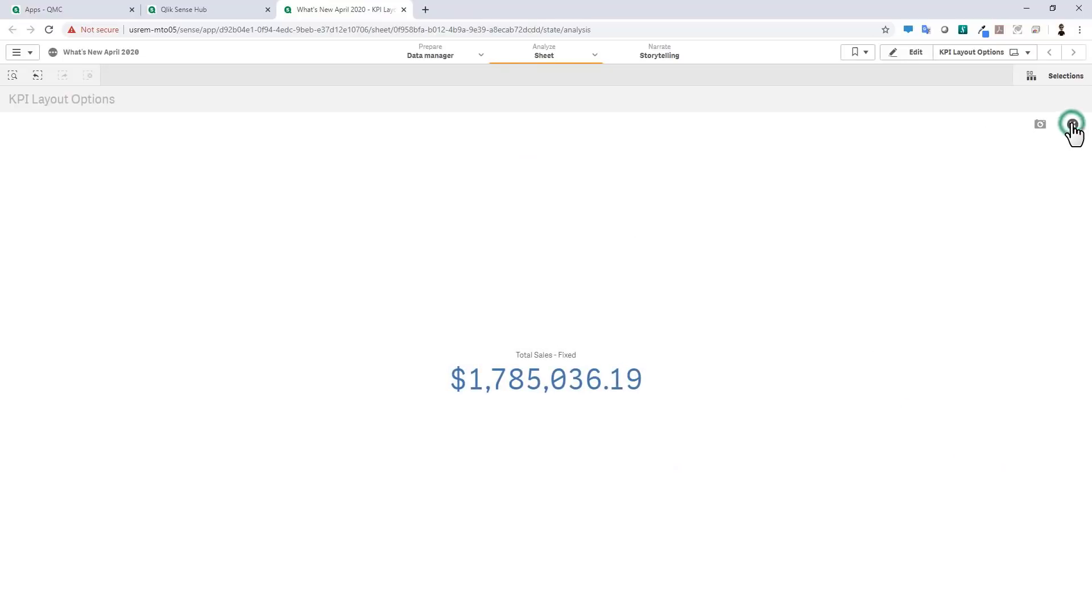
pyautogui.click(1077, 128)
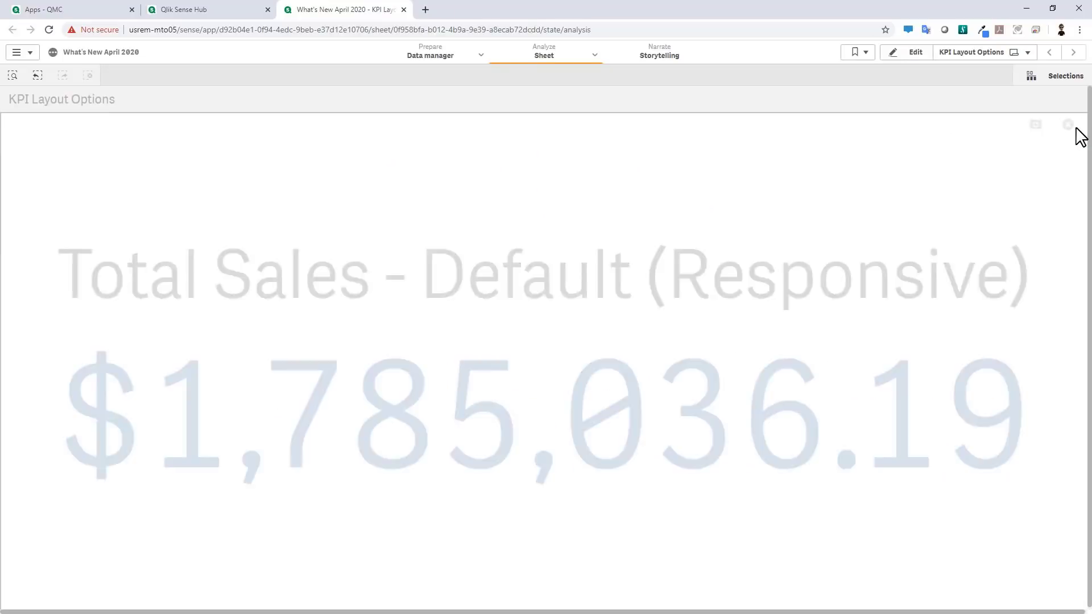
pyautogui.click(1072, 125)
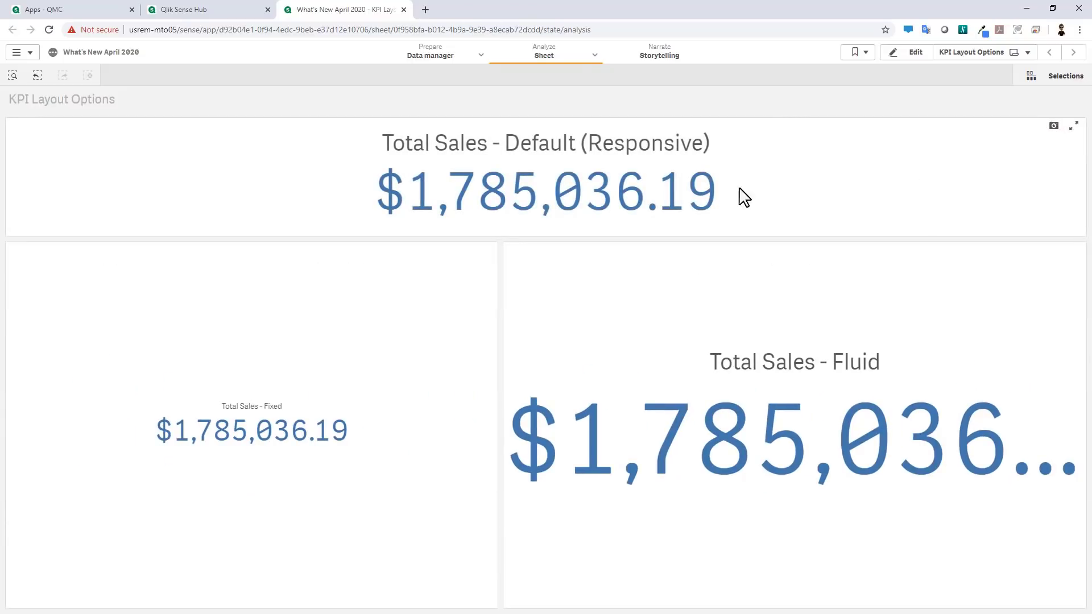
# Edit the sheet, narrow the Total Sales - Default (Responsive) KPI to the width of the fixed KPI below it, and select the Fluid KPI
pyautogui.click(924, 53)
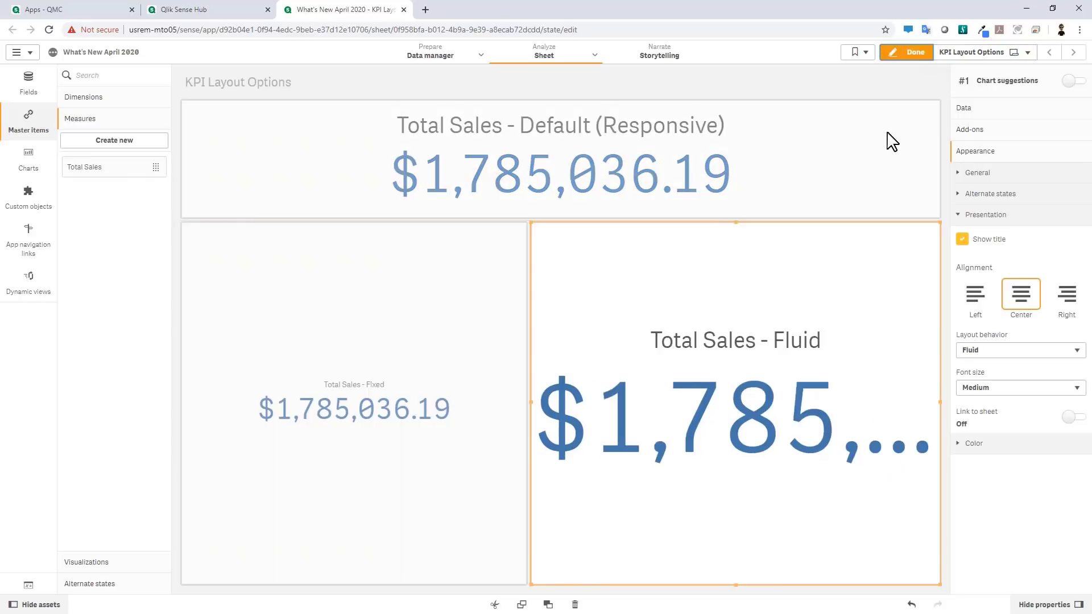
pyautogui.click(940, 208)
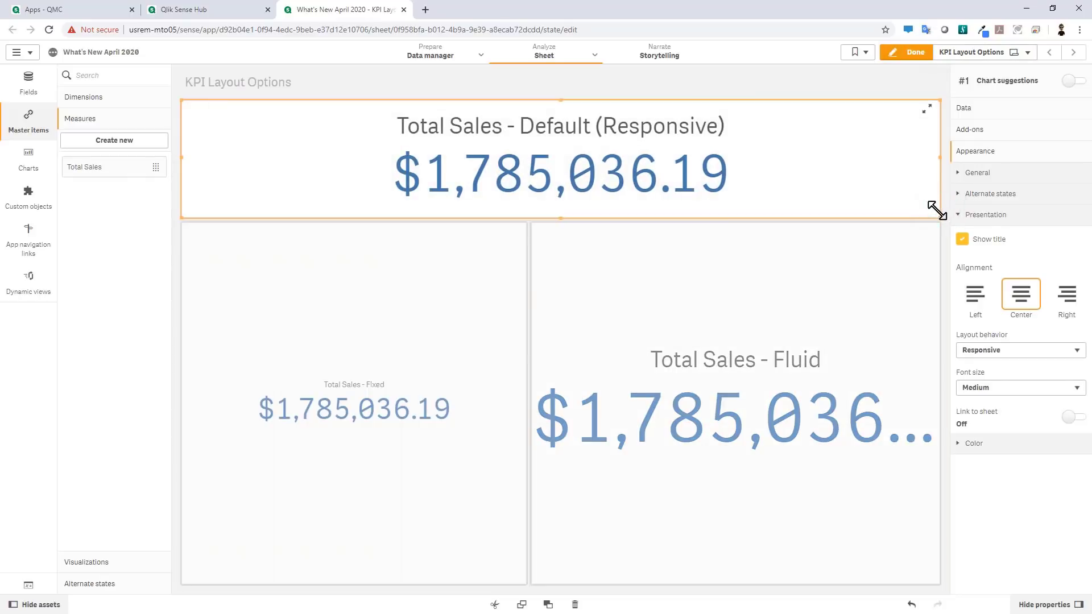
pyautogui.moveTo(933, 209); pyautogui.dragTo(534, 229)
pyautogui.click(589, 263)
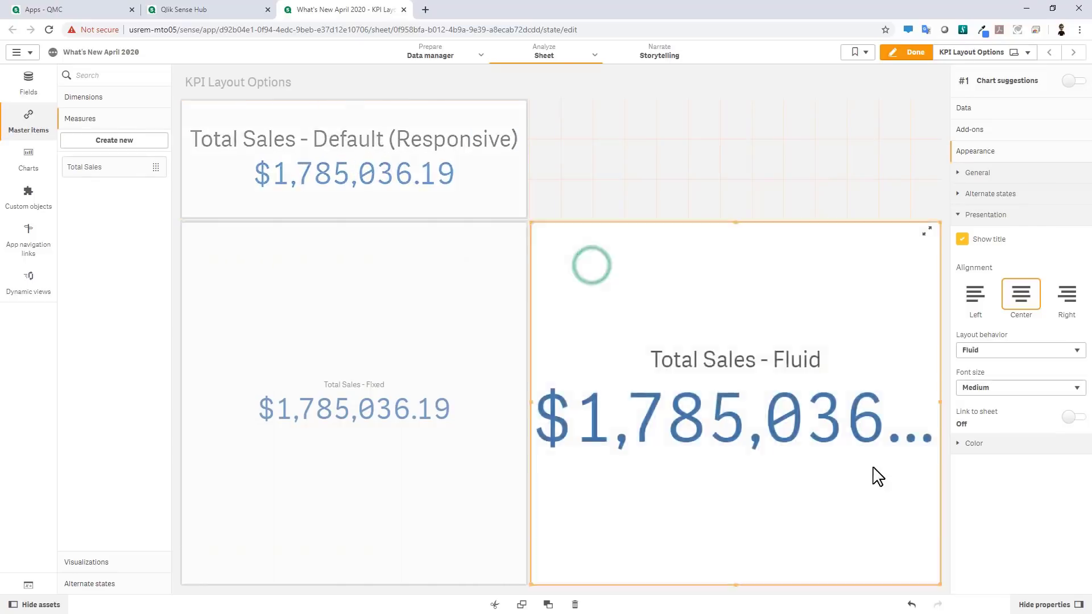
pyautogui.moveTo(939, 584)
pyautogui.mouseDown()
pyautogui.moveTo(841, 450)
pyautogui.moveTo(893, 353)
pyautogui.moveTo(909, 383)
pyautogui.moveTo(826, 455)
pyautogui.moveTo(643, 326)
pyautogui.moveTo(660, 324)
pyautogui.moveTo(882, 476)
pyautogui.moveTo(939, 584)
pyautogui.mouseUp()
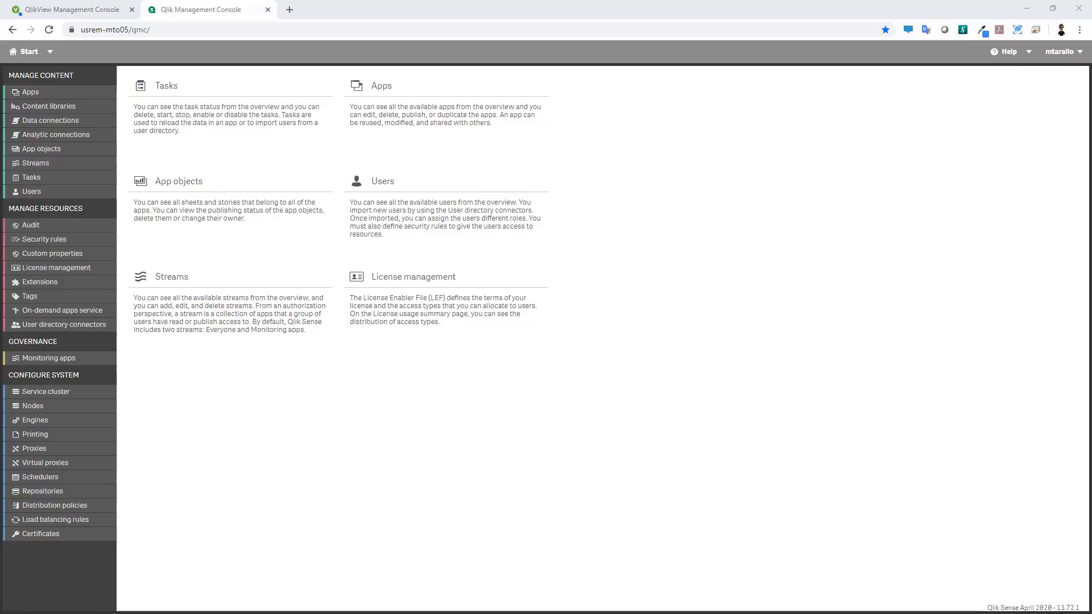
# Switch to File Explorer, examine the folder path C:\Program Files\Qlik\Sense\Tools and its amc folder, and close the window
pyautogui.moveTo(0, 108); pyautogui.dragTo(700, 104)
pyautogui.doubleClick(704, 92)
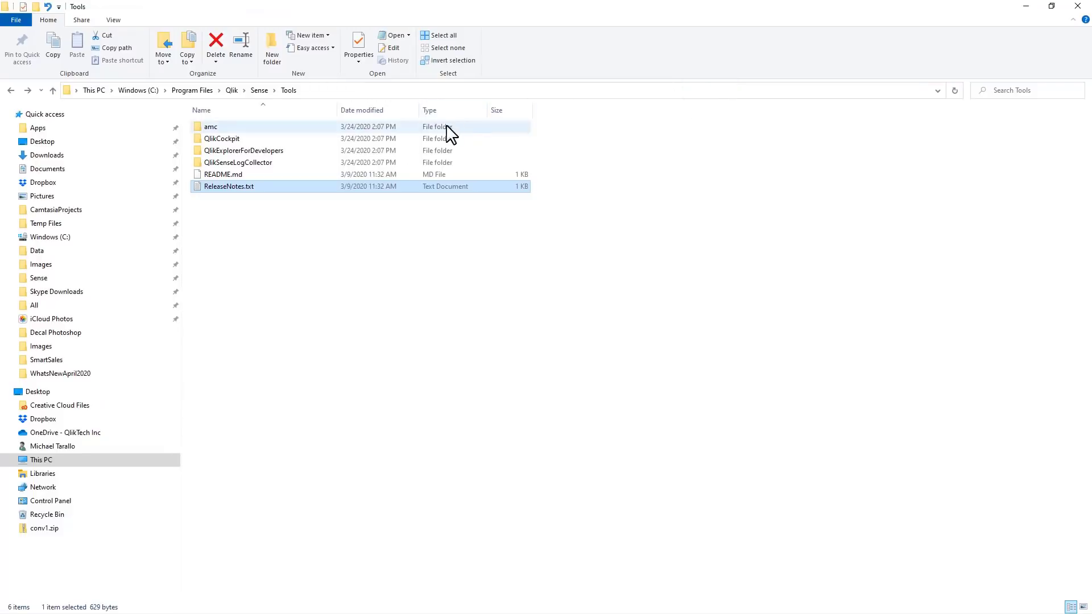
pyautogui.click(322, 91)
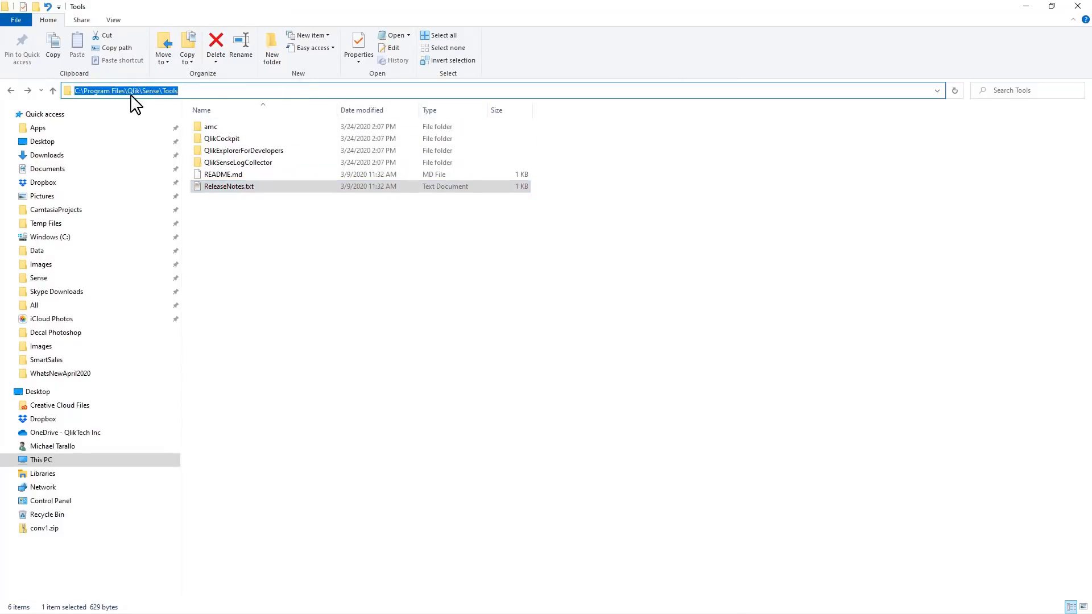
pyautogui.click(253, 230)
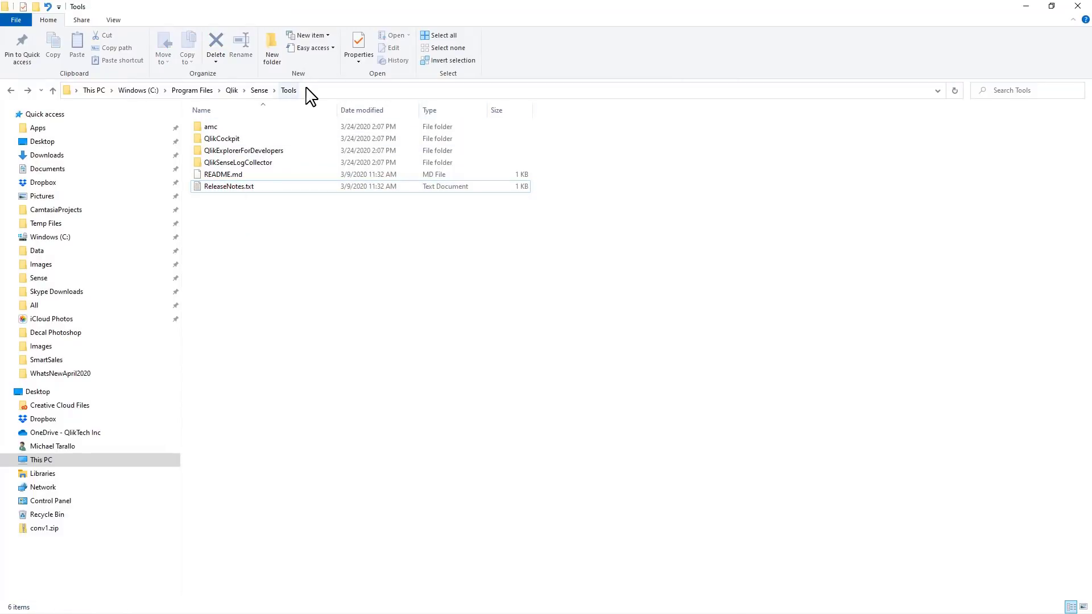
pyautogui.click(219, 127)
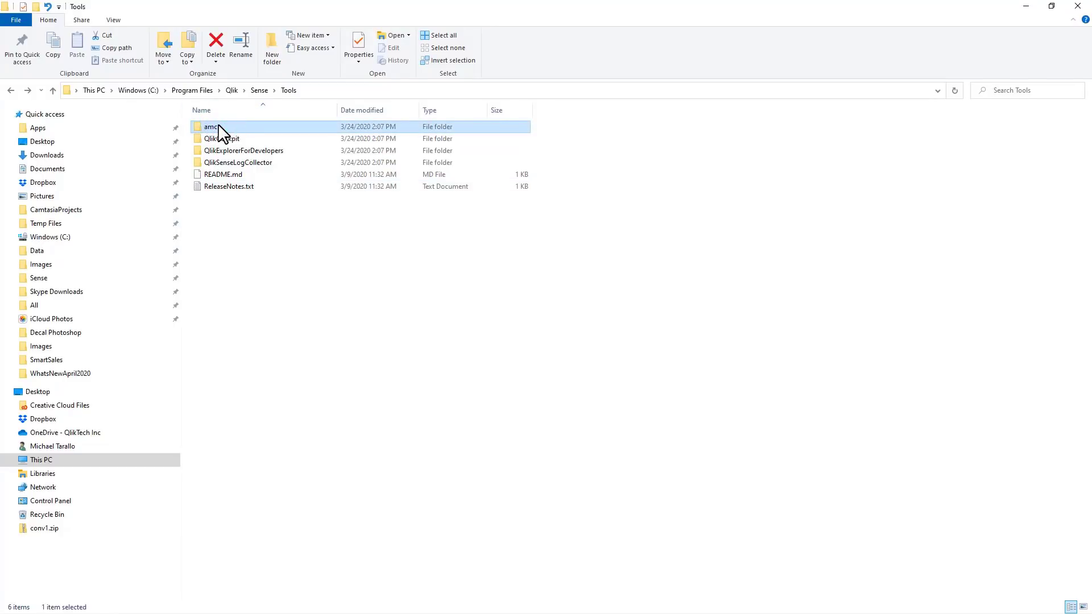
pyautogui.click(1078, 6)
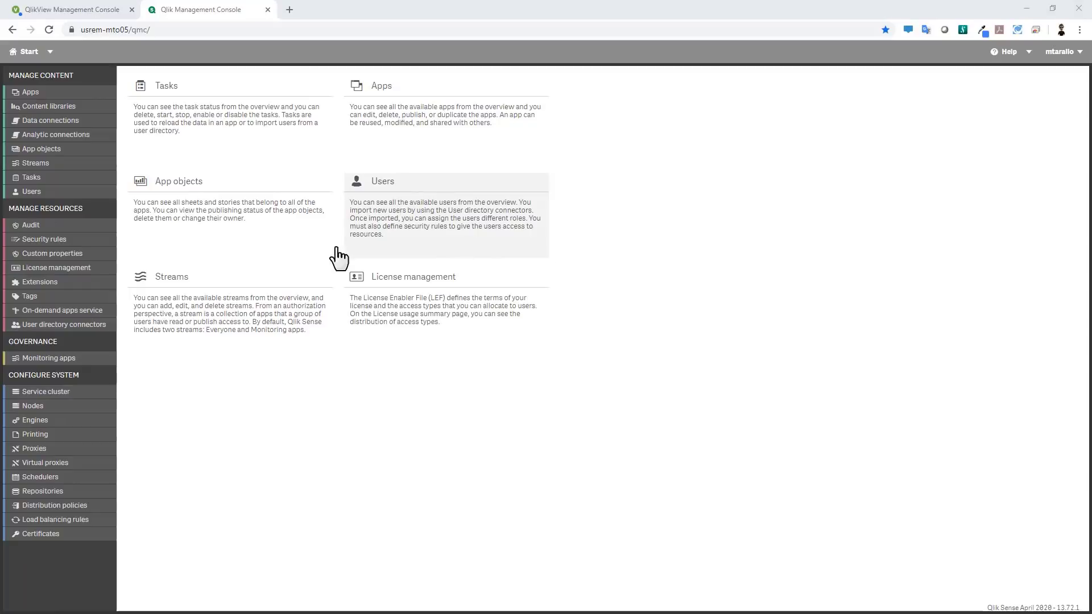
# Create a new content library named AMC in the Qlik Management Console and apply it
pyautogui.click(80, 107)
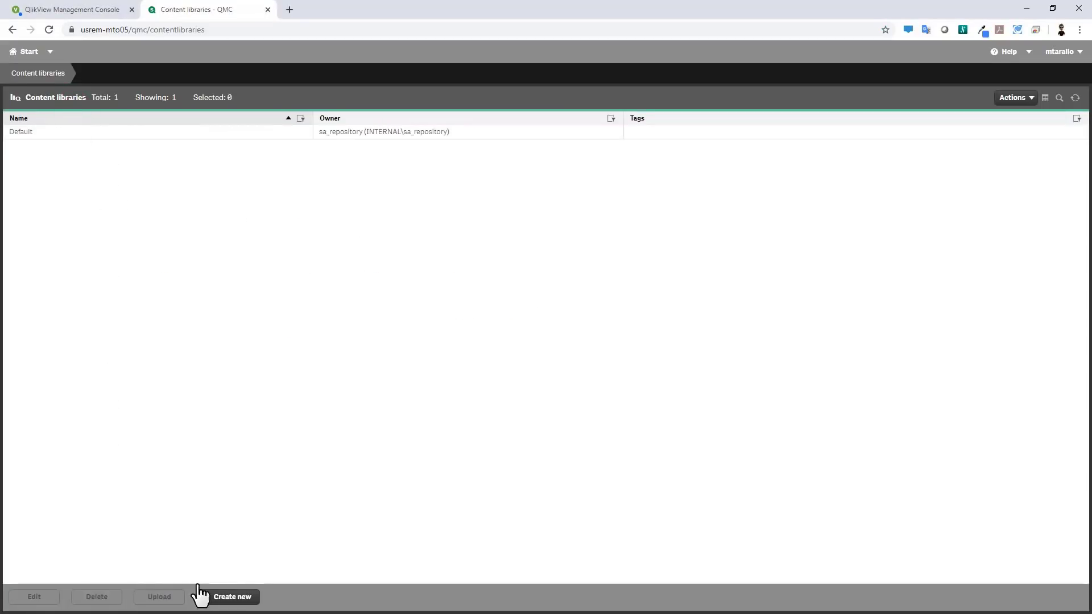
pyautogui.click(219, 594)
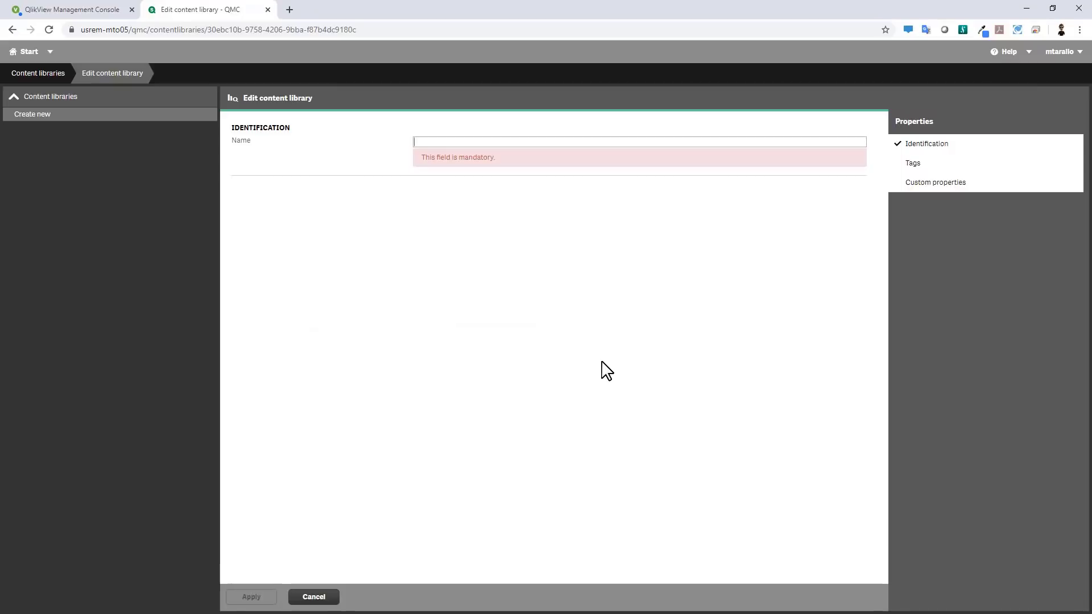
pyautogui.write('AMC')
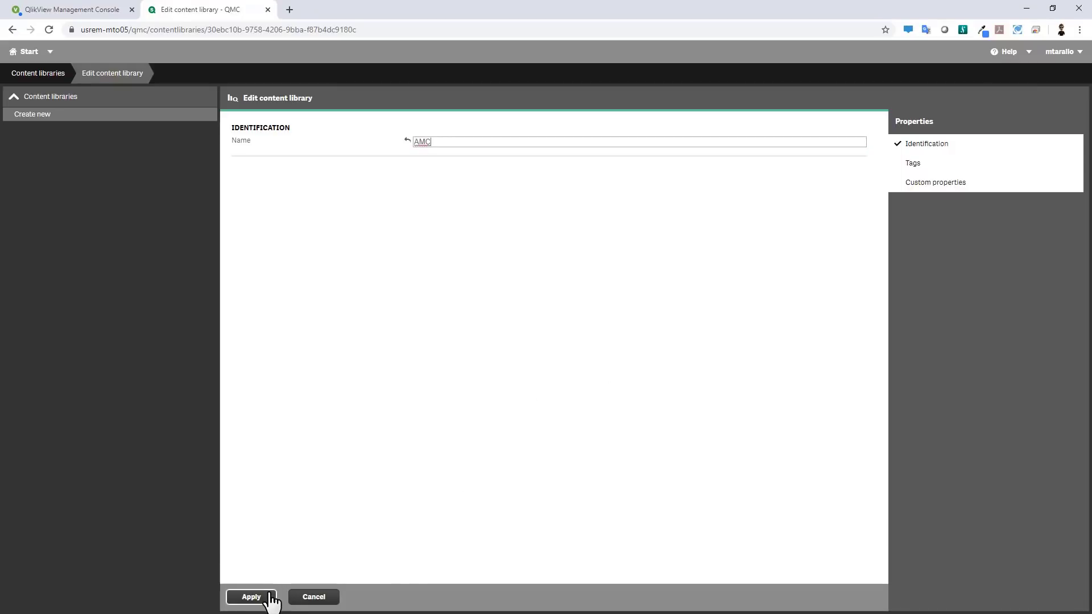
pyautogui.click(265, 594)
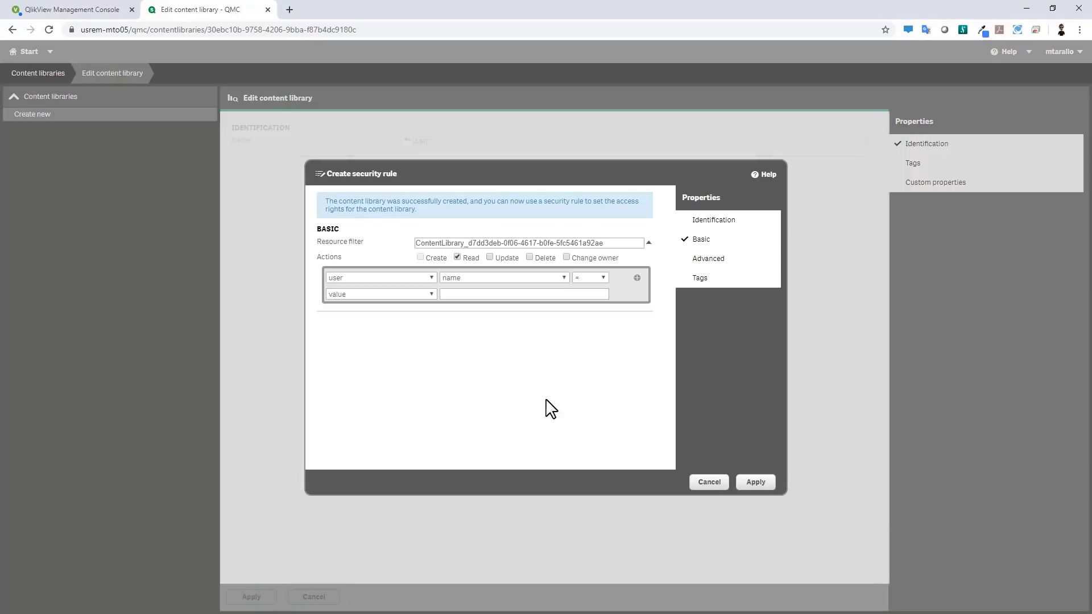
# Set the AMC library's security rule to grant read access where user name is like *, and apply the rule
pyautogui.click(591, 278)
pyautogui.click(520, 294)
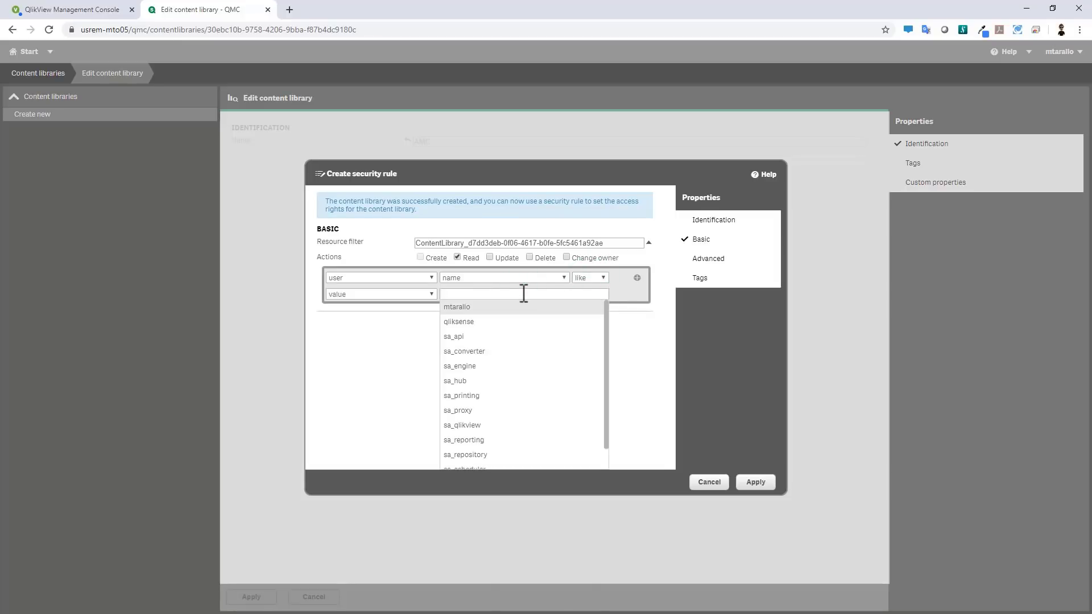
pyautogui.write('*')
pyautogui.click(755, 481)
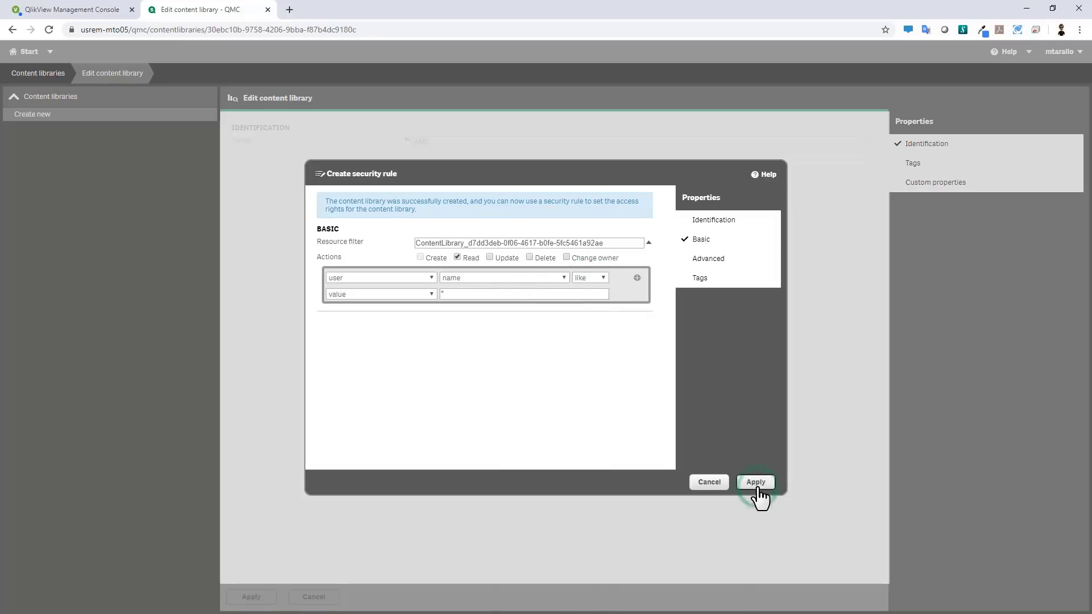
# Upload all files from entities.js through util.js in the Tools\amc folder, excluding the extras folder, to the AMC library's contents
pyautogui.click(927, 230)
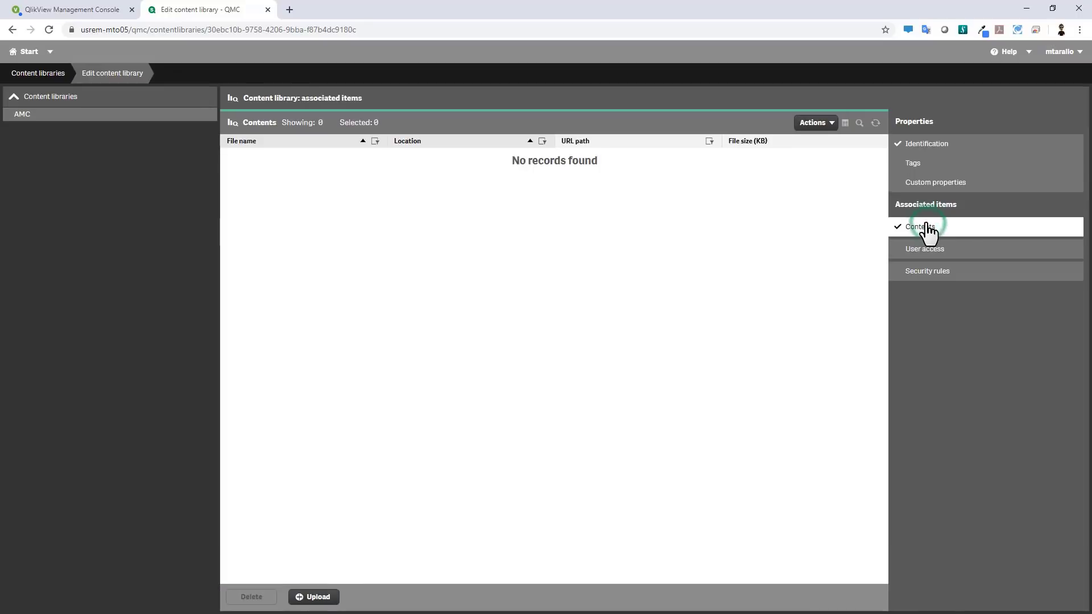
pyautogui.click(318, 597)
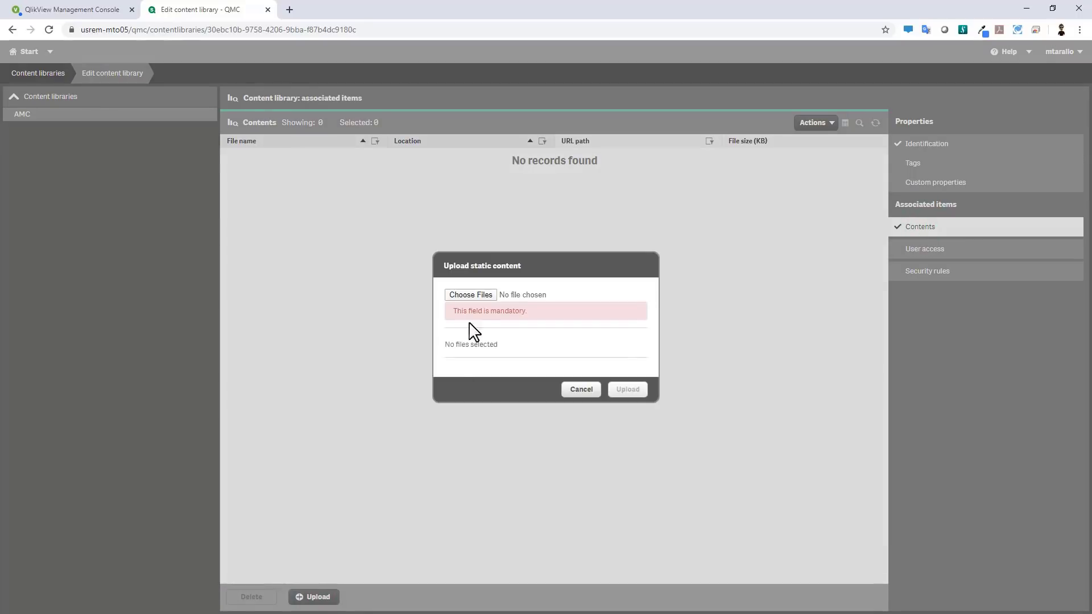
pyautogui.click(484, 290)
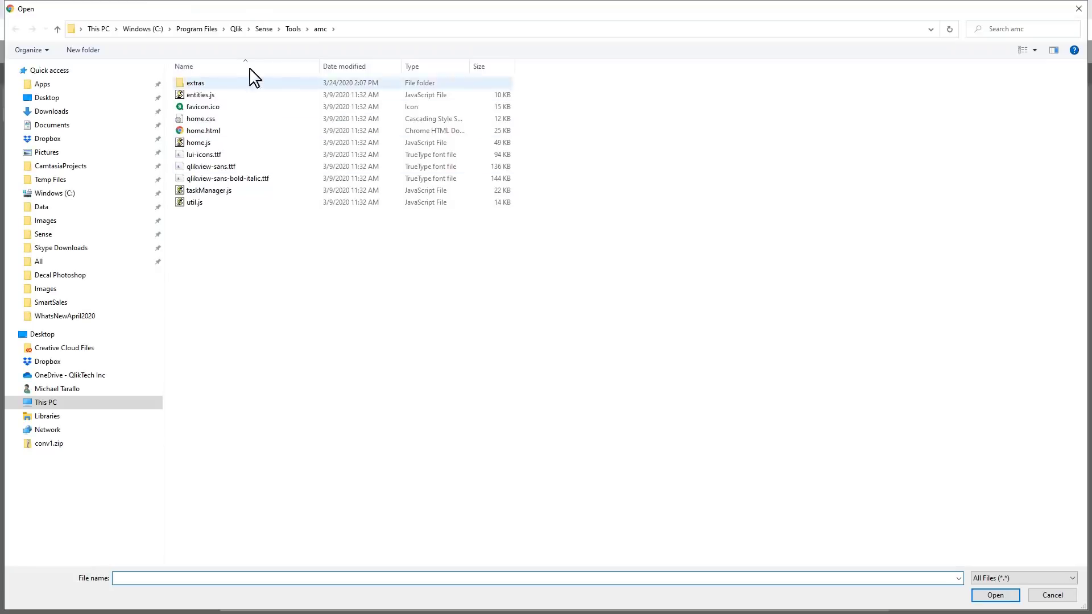
pyautogui.click(208, 96)
pyautogui.keyDown('shift'); pyautogui.click(202, 203); pyautogui.keyUp('shift')
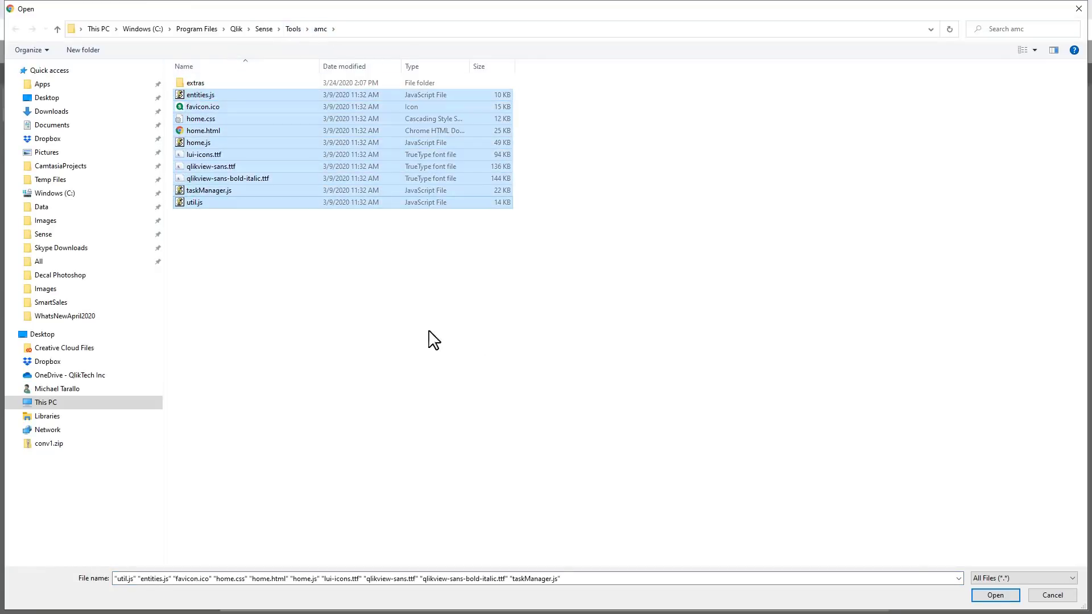
pyautogui.click(992, 595)
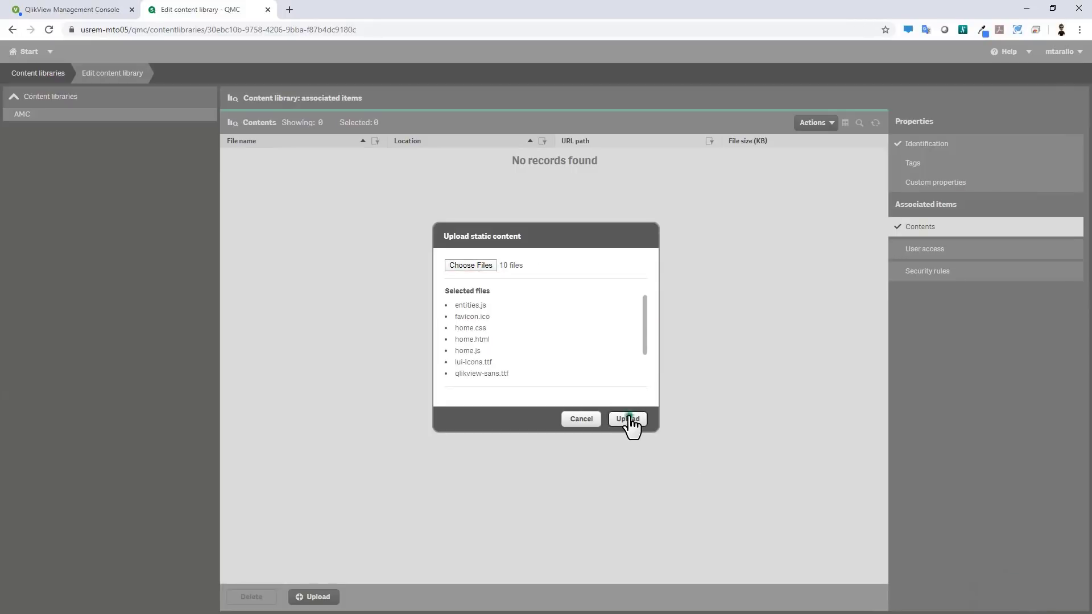
pyautogui.click(629, 421)
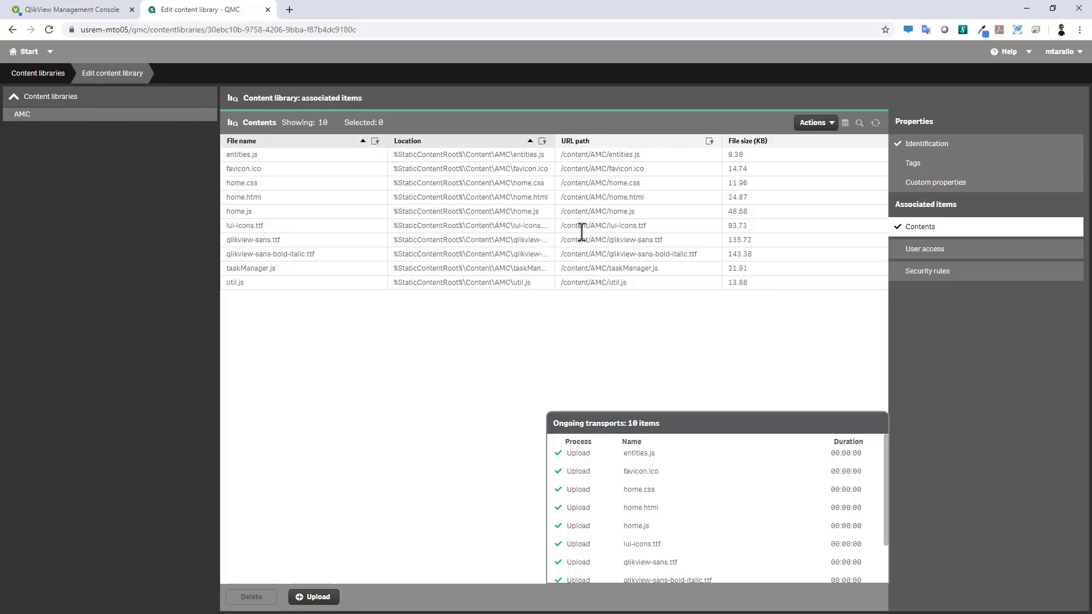
# Copy the URL path /content/AMC/home.html and open it on the usrem-mto05 server in place of the current page path
pyautogui.moveTo(560, 198); pyautogui.dragTo(659, 199)
pyautogui.hotkey('ctrl', 'c')
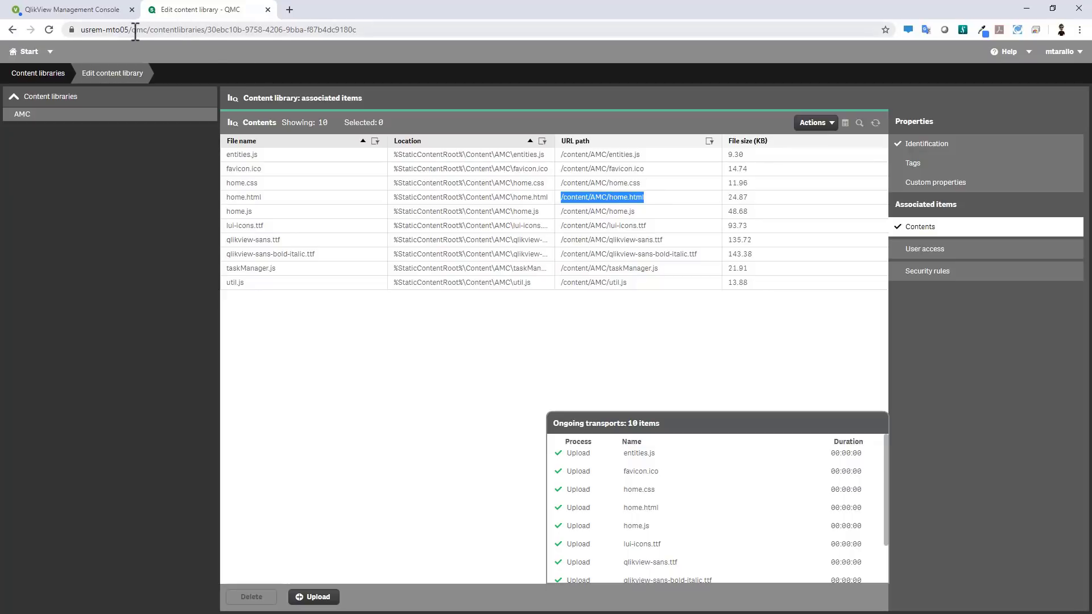
pyautogui.moveTo(132, 30); pyautogui.dragTo(417, 56)
pyautogui.hotkey('ctrl', 'v')
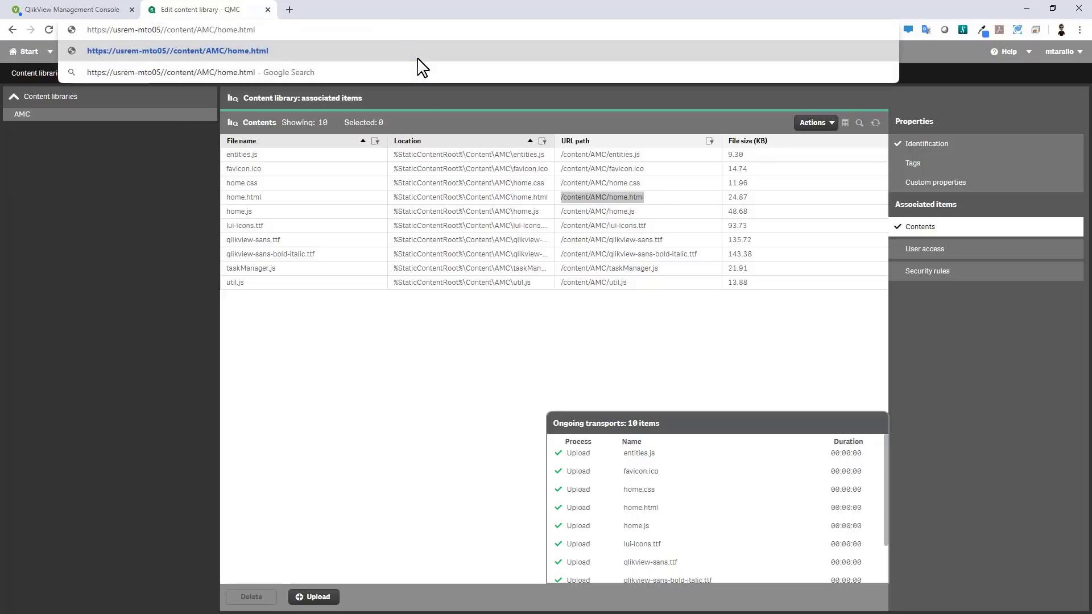
pyautogui.press('Return')
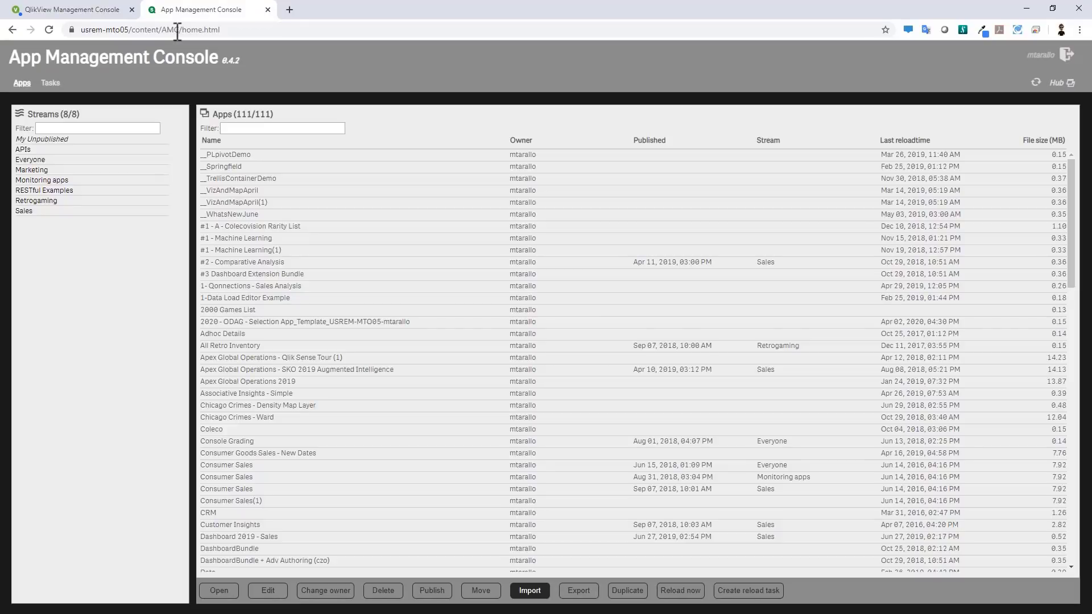
# View the task list in the App Management Console, return to the app list, and select the Console Grading app
pyautogui.click(50, 83)
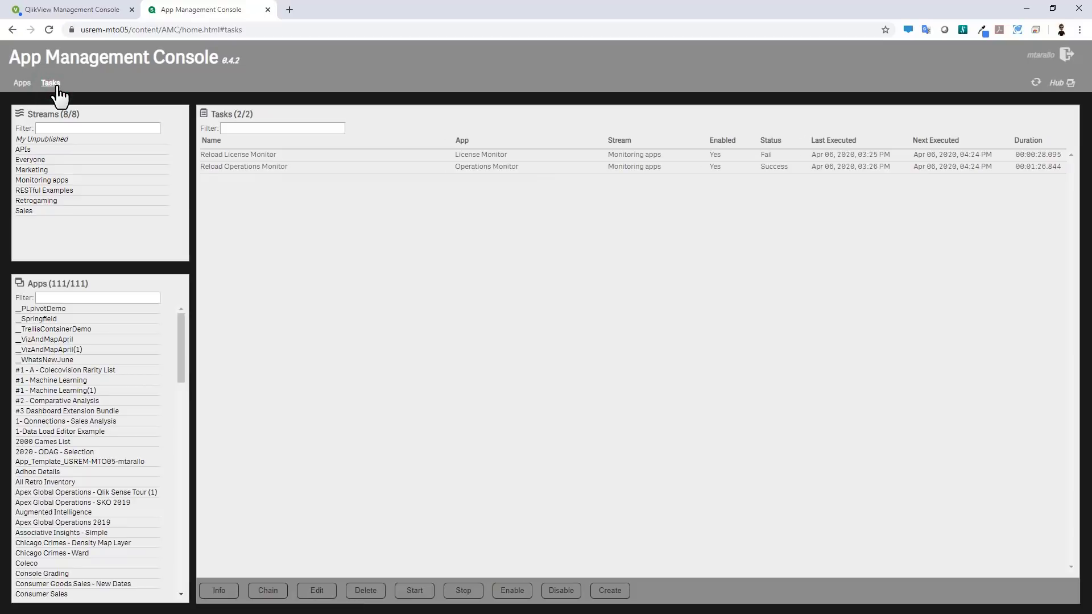
pyautogui.click(22, 83)
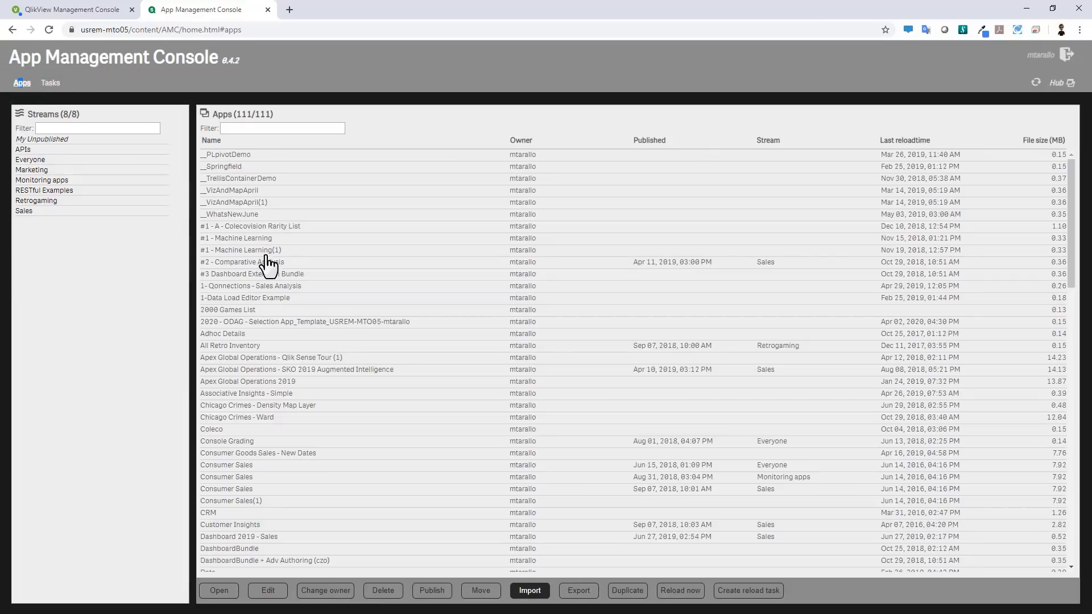
pyautogui.click(259, 441)
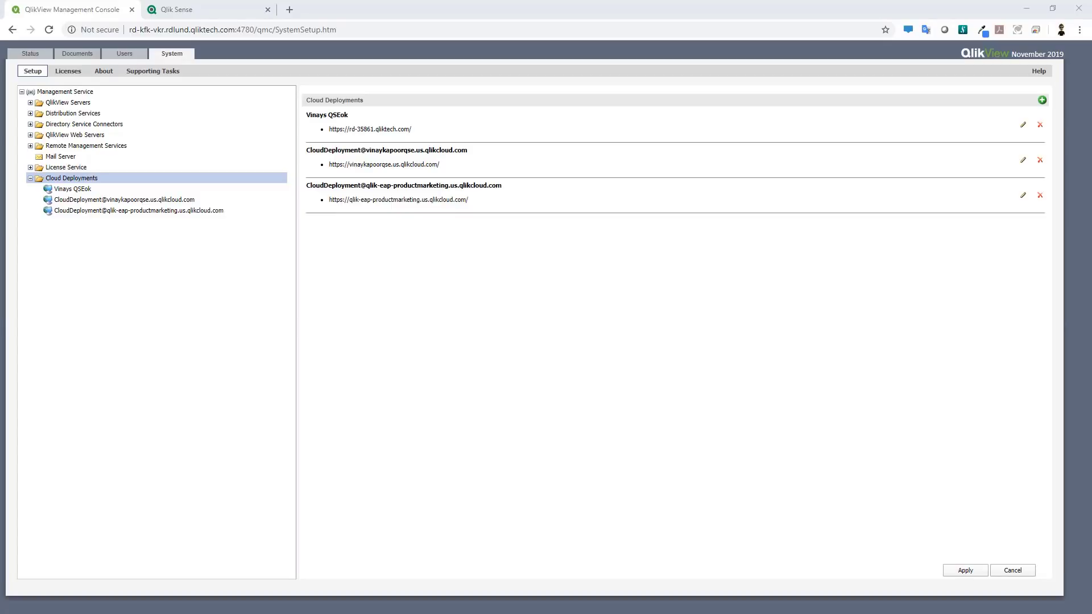
pyautogui.click(204, 10)
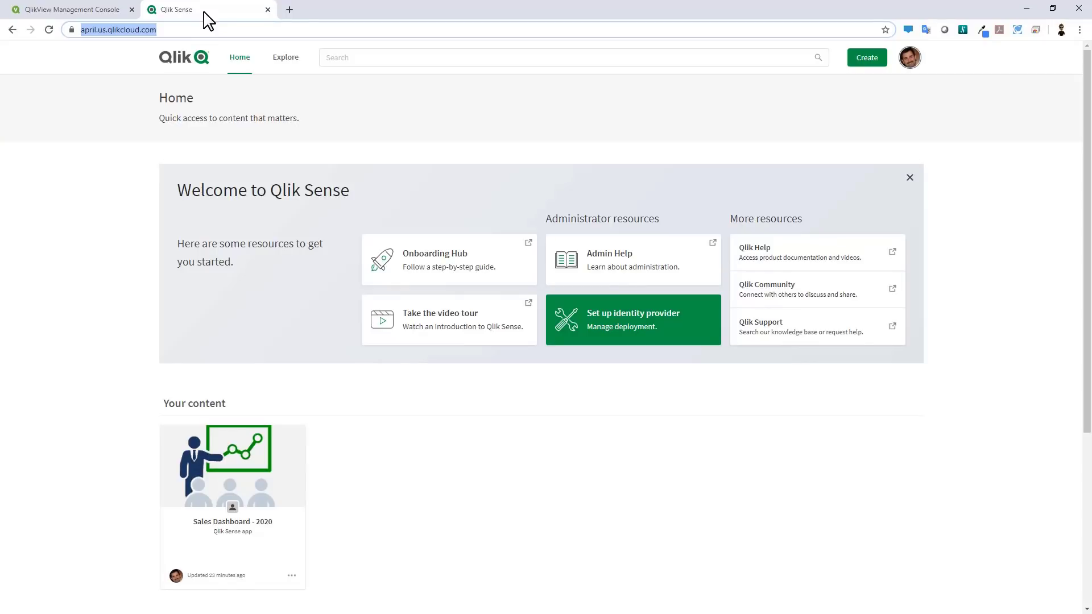
pyautogui.click(89, 11)
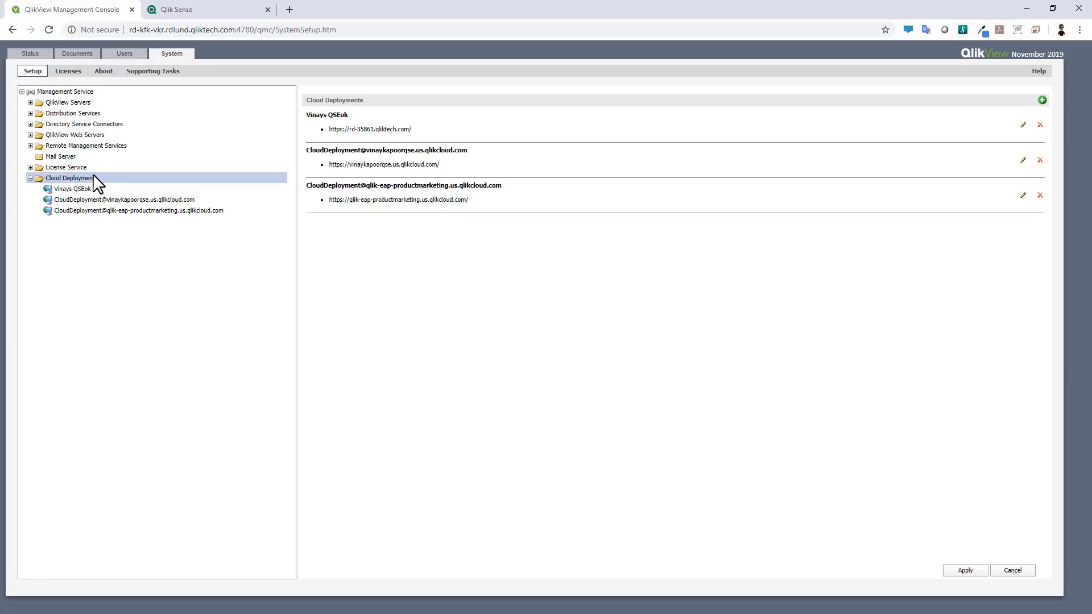
pyautogui.click(1042, 101)
pyautogui.click(440, 225)
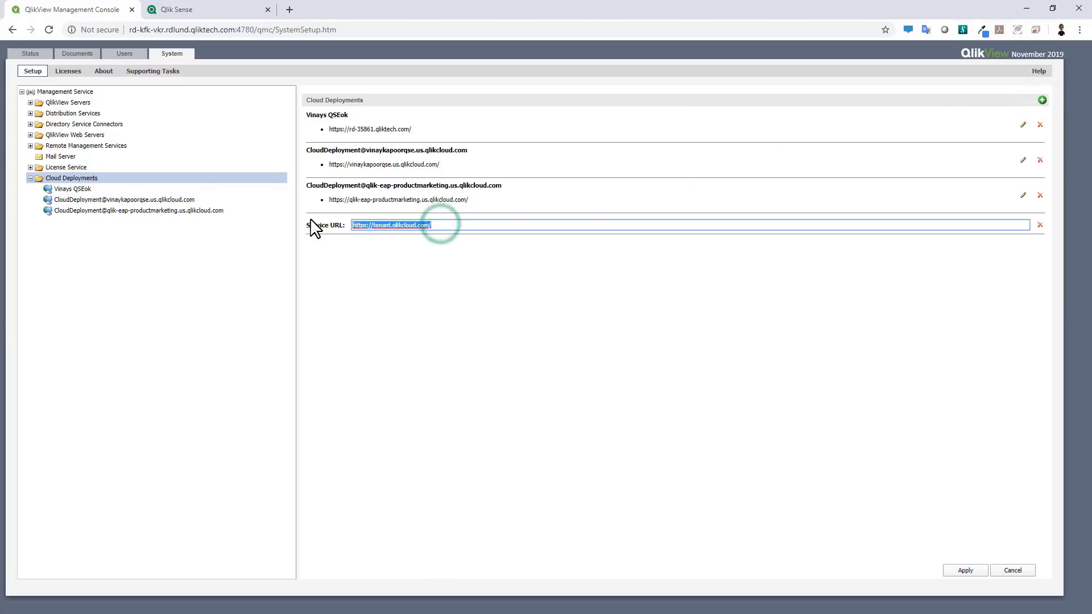
pyautogui.write('https://april.us.qlikcloud.com/')
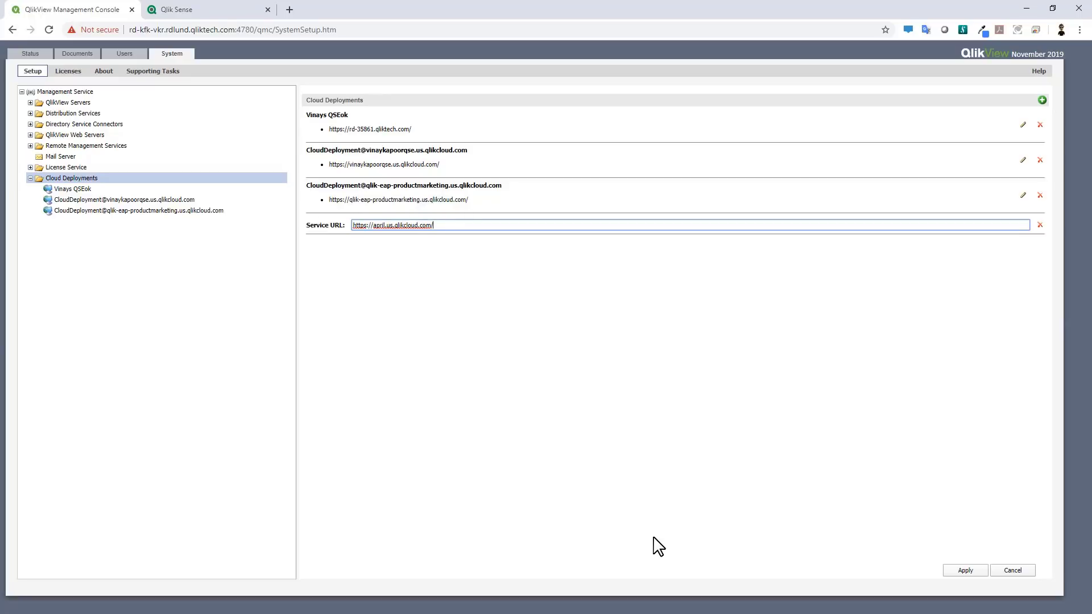
pyautogui.click(975, 572)
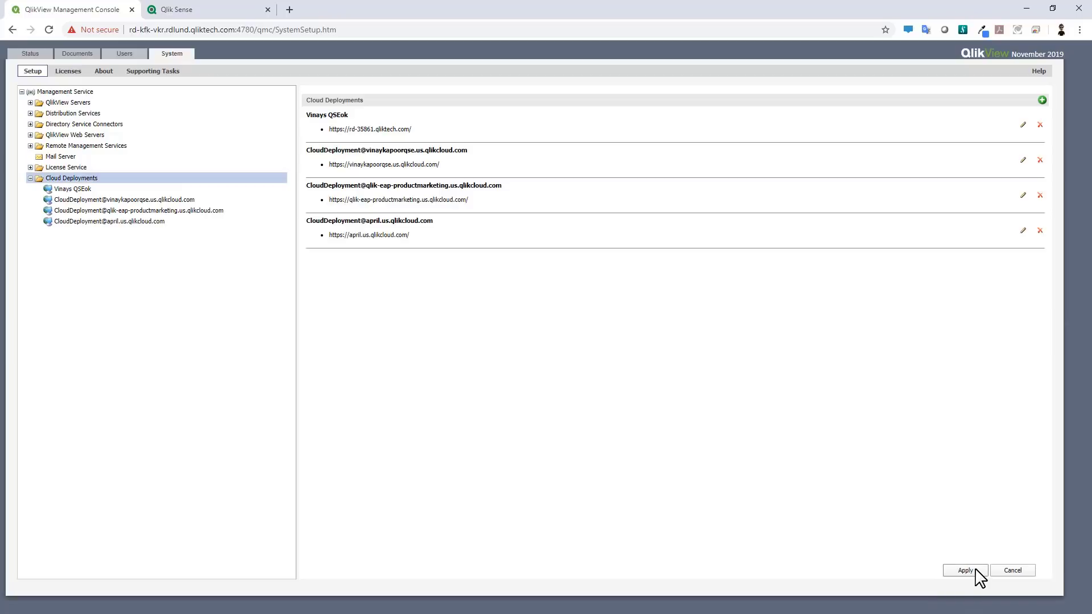
# Generate the issuer configuration in Qlik Cloud Services format for the april.us.qlikcloud.com deployment and copy it to the clipboard
pyautogui.click(147, 221)
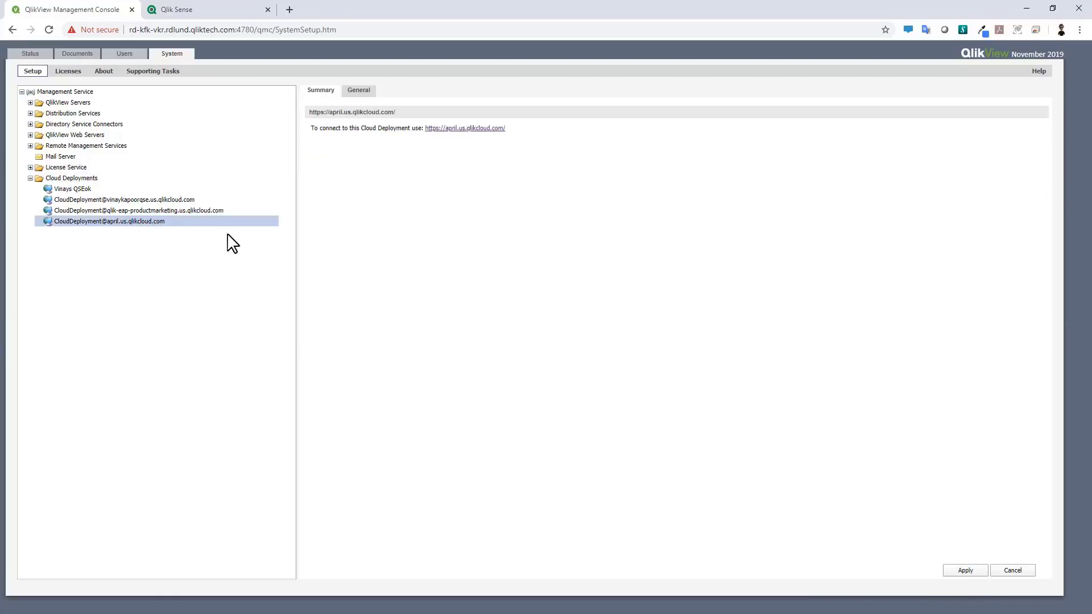
pyautogui.click(358, 91)
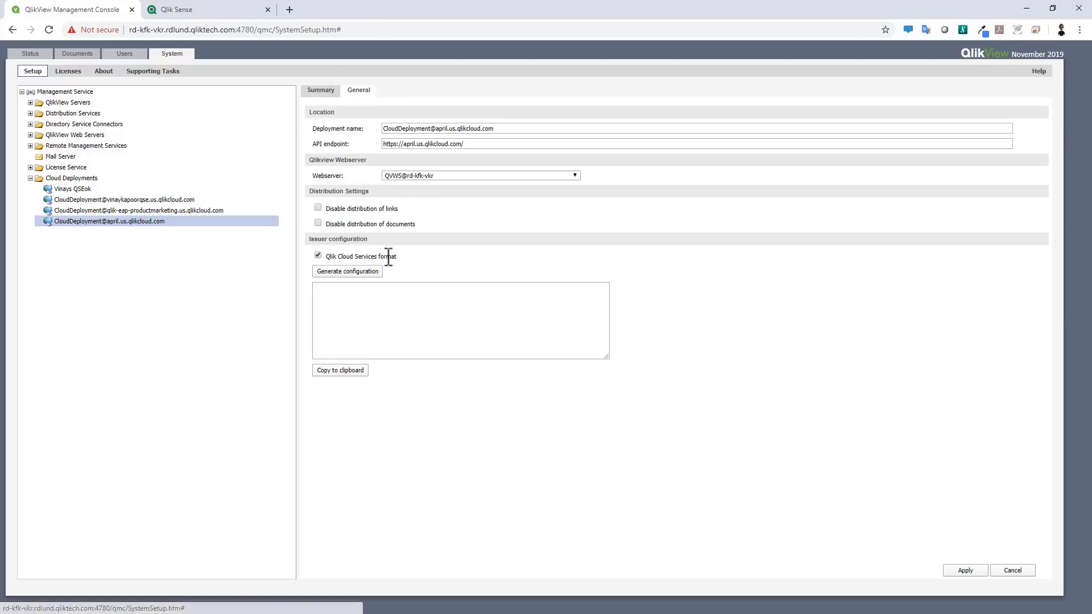
pyautogui.click(366, 276)
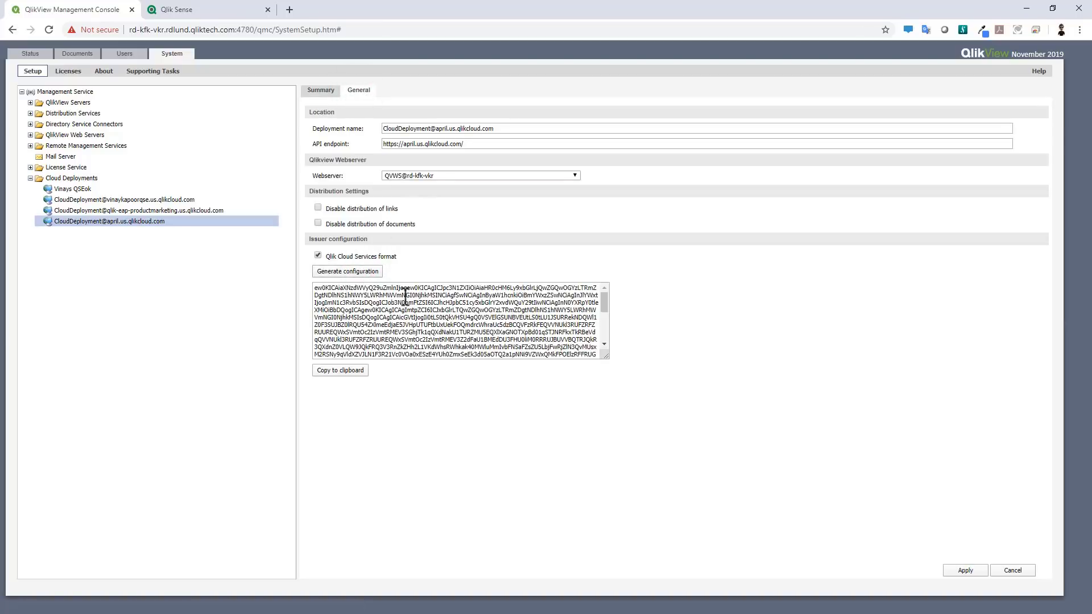
pyautogui.click(352, 371)
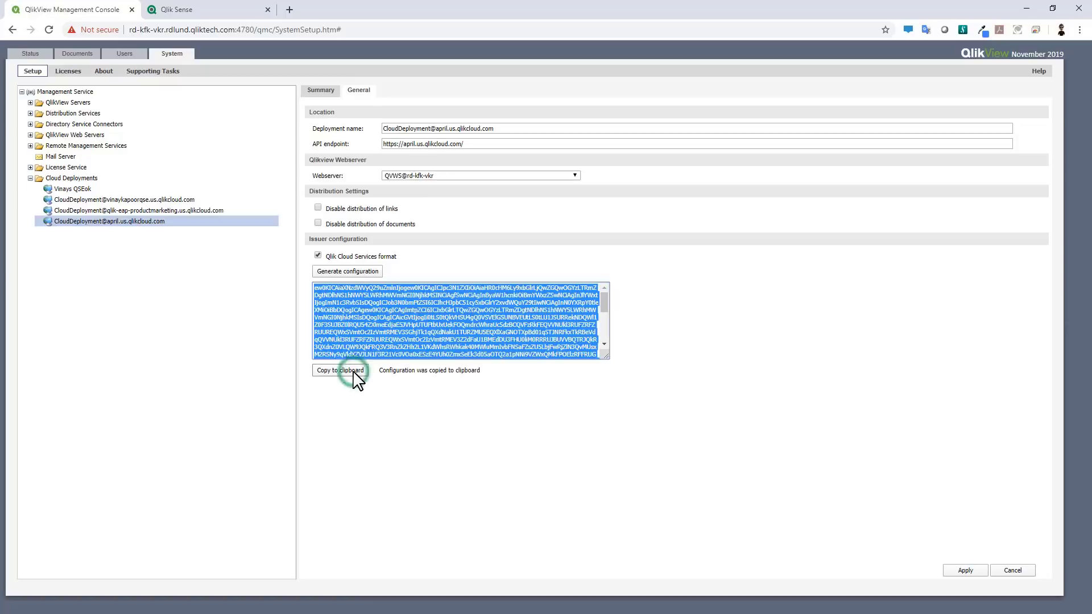
# Switch to the Qlik Sense tenant's Management console and start a new identity provider configuration of type Multi-cloud
pyautogui.click(195, 12)
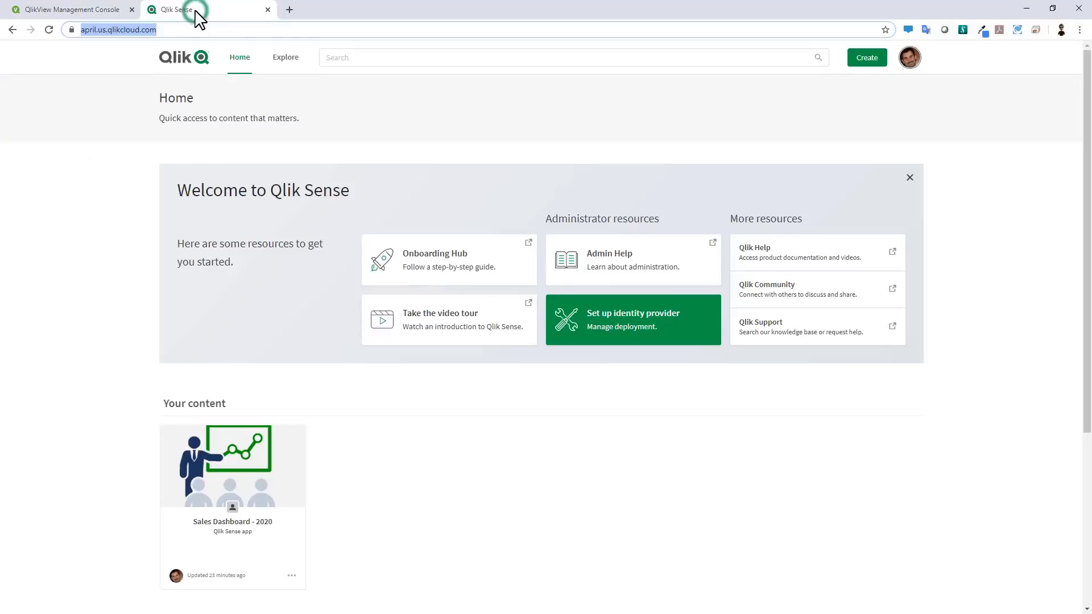
pyautogui.click(911, 61)
pyautogui.click(847, 244)
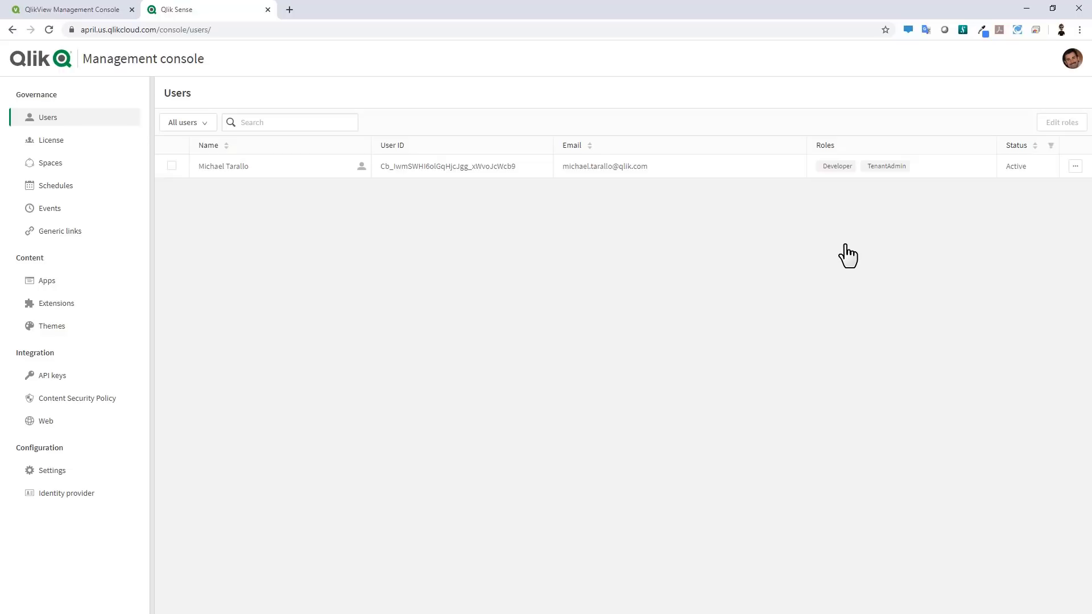
pyautogui.click(73, 493)
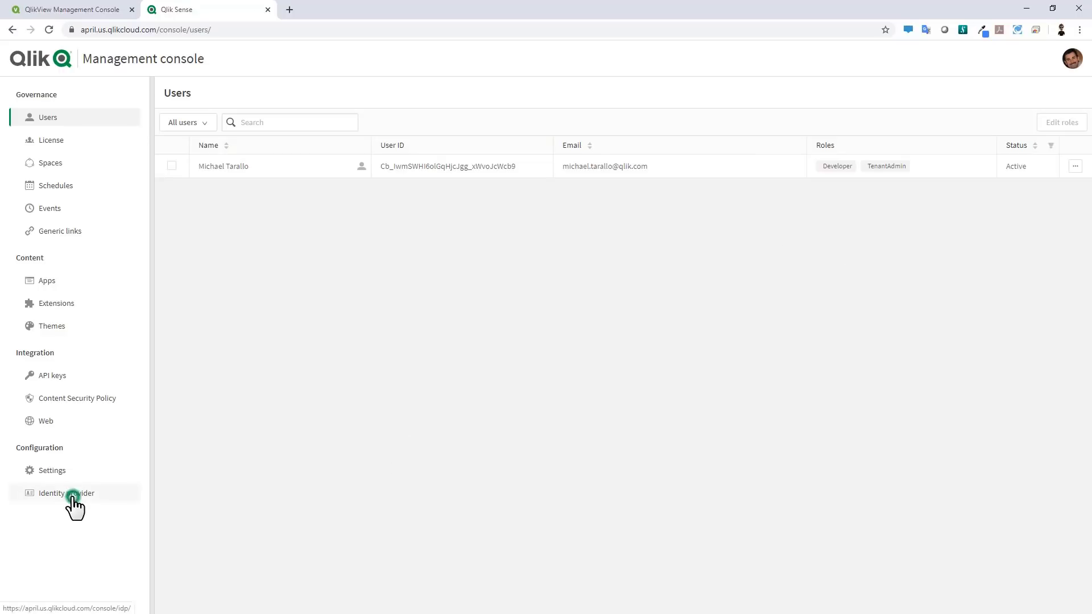
pyautogui.click(1052, 125)
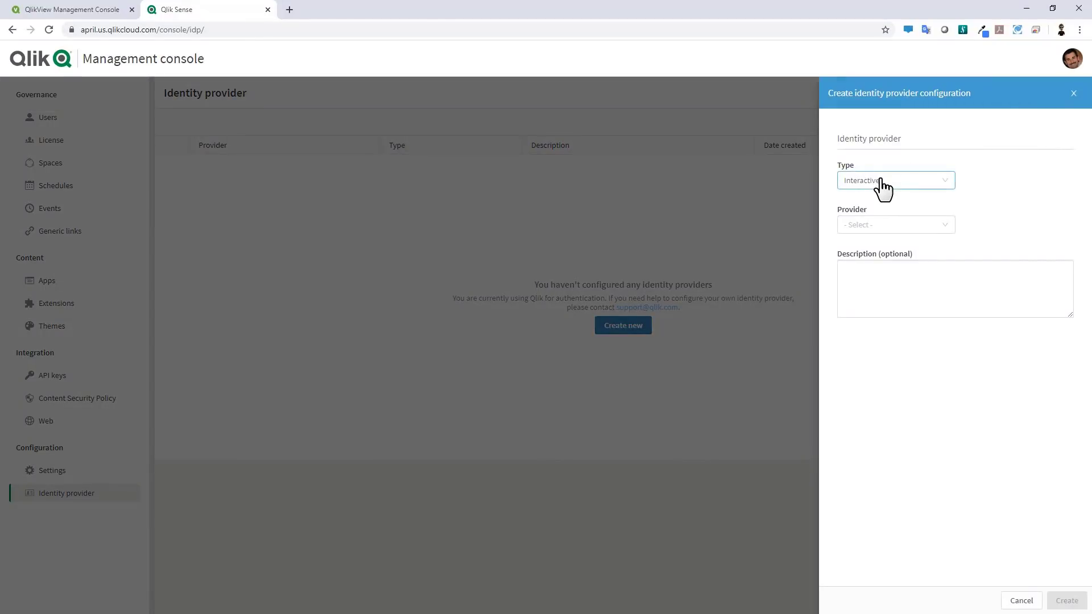
pyautogui.click(881, 183)
pyautogui.click(880, 241)
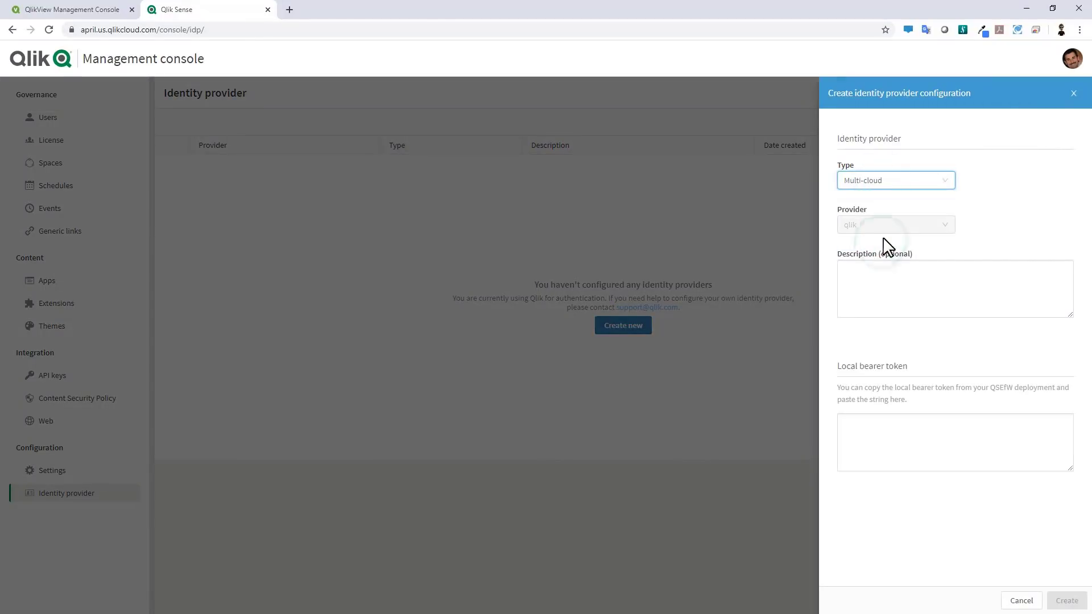
# Describe the identity provider as Multicloud QV, paste the copied local bearer token, and create the configuration
pyautogui.click(876, 271)
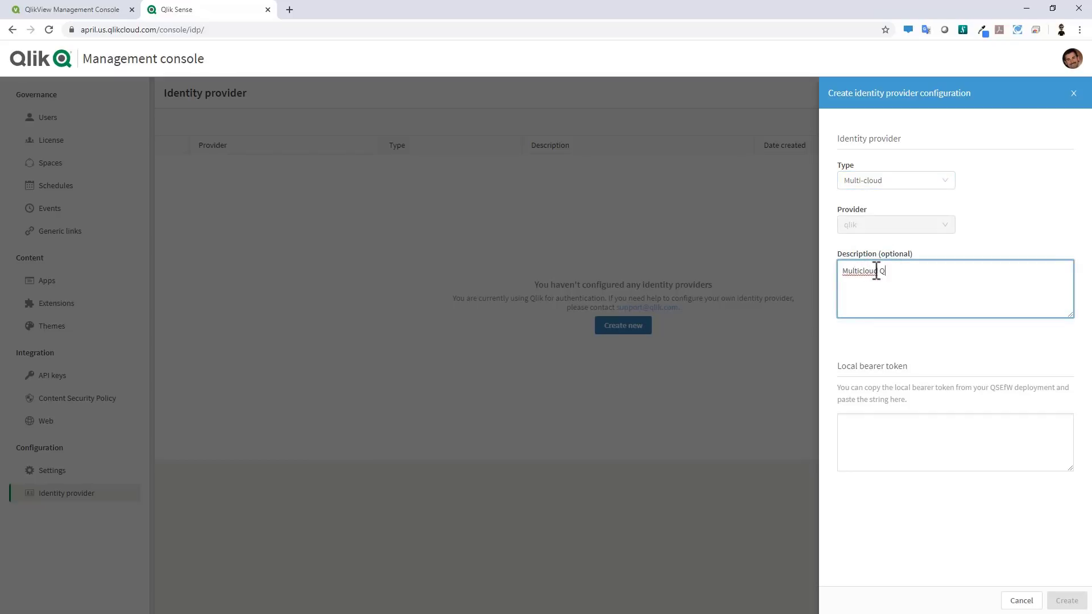
pyautogui.click(897, 442)
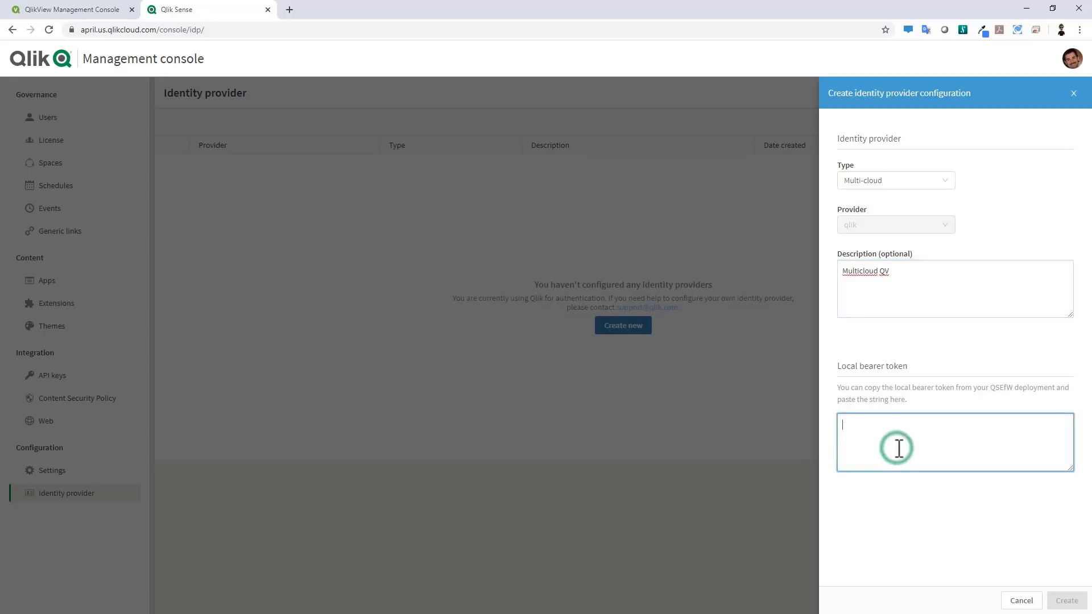
pyautogui.hotkey('ctrl', 'v')
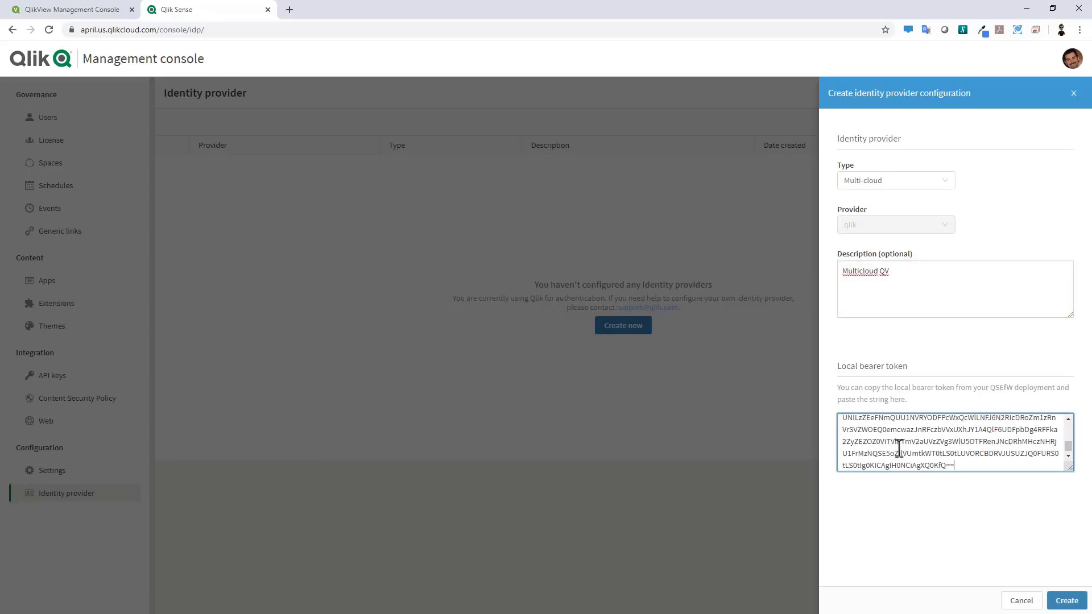
pyautogui.click(1068, 601)
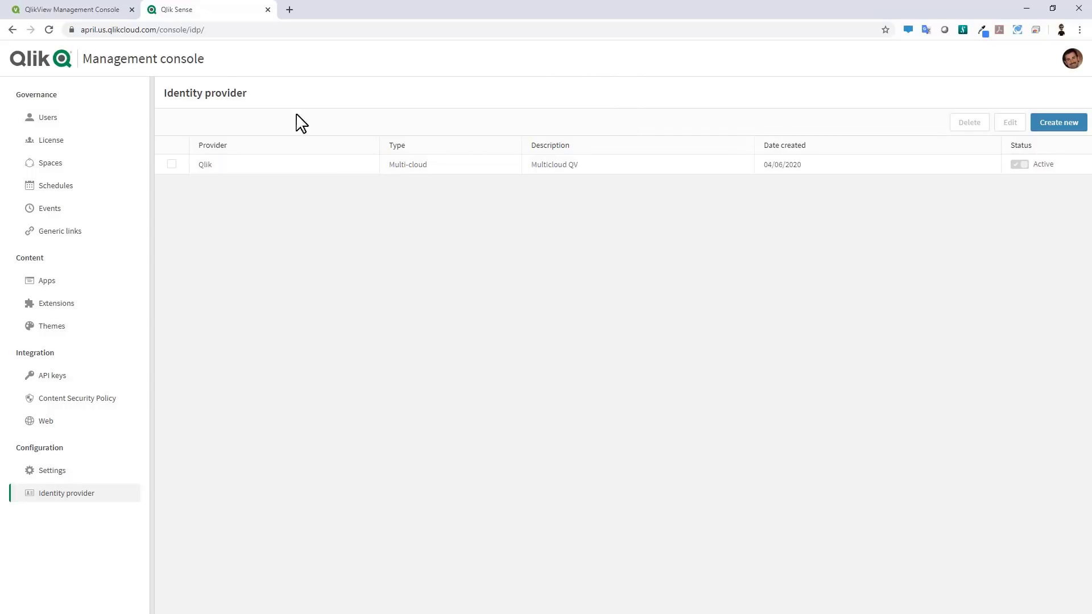
# Return to the QlikView Management Console and open the MoviesDatabaseDistribution task of the Movies Database.qvw source document
pyautogui.click(84, 11)
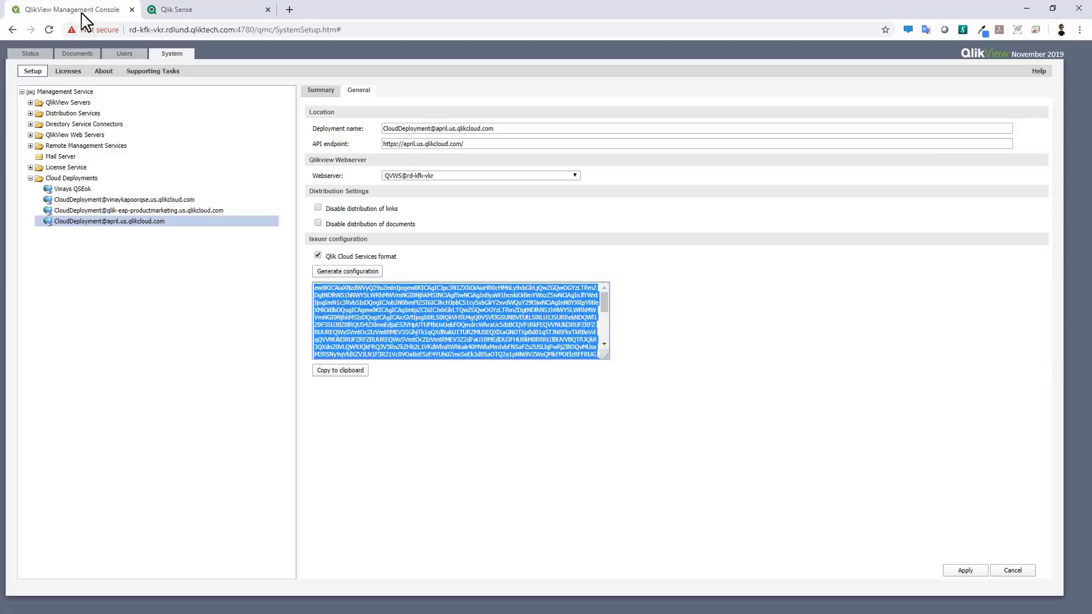
pyautogui.click(72, 54)
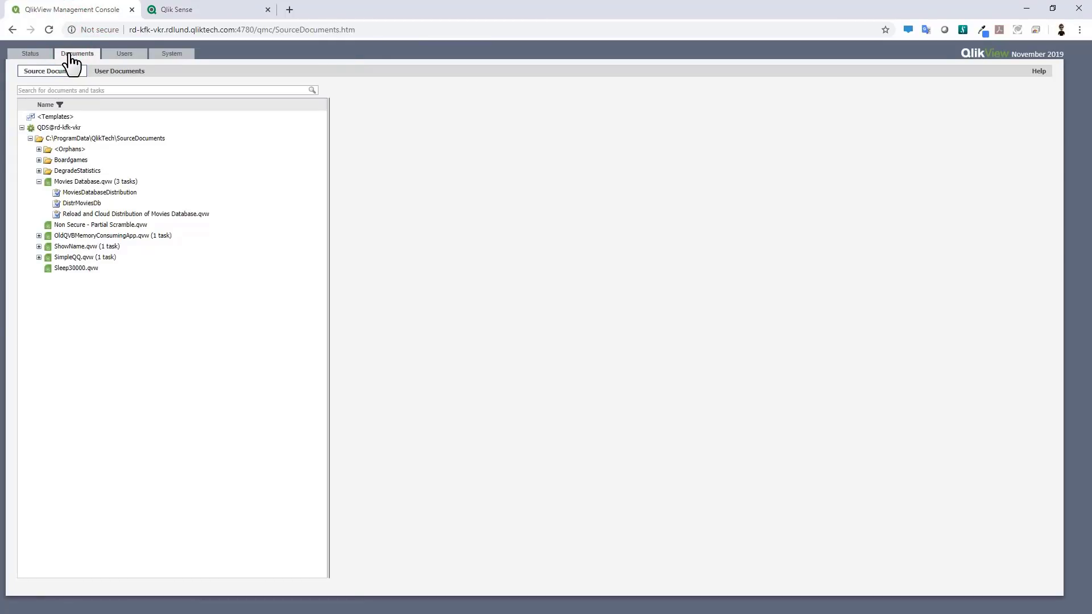
pyautogui.click(88, 193)
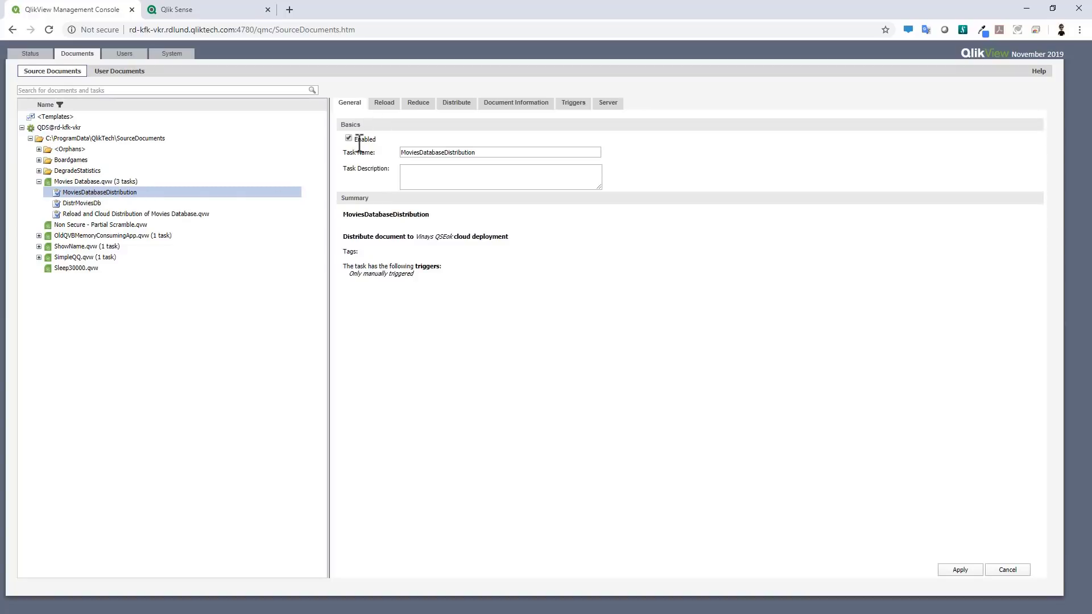
pyautogui.click(383, 105)
pyautogui.click(431, 105)
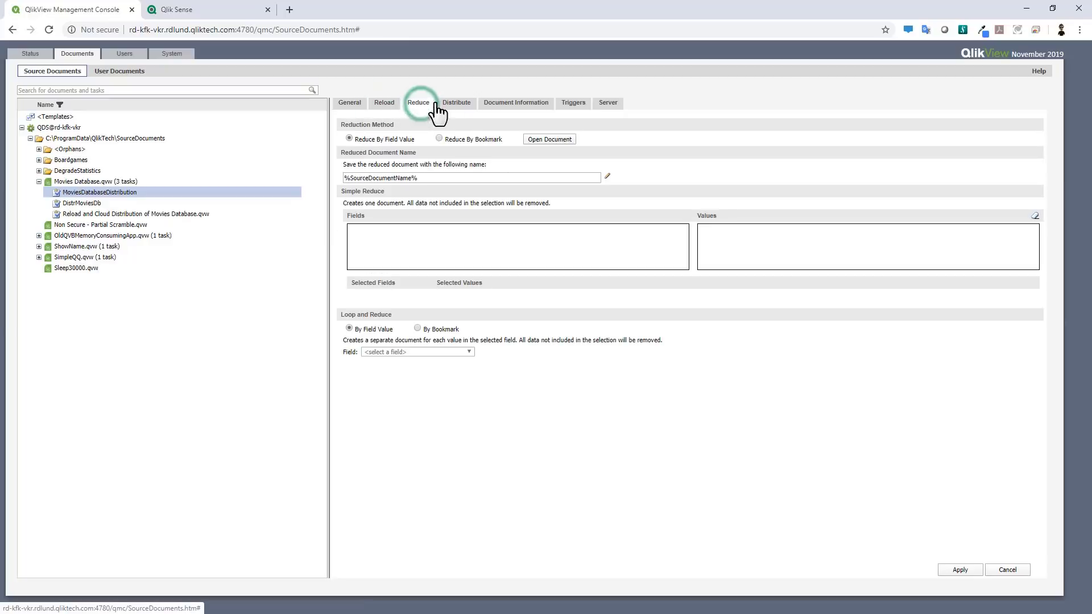
pyautogui.click(455, 105)
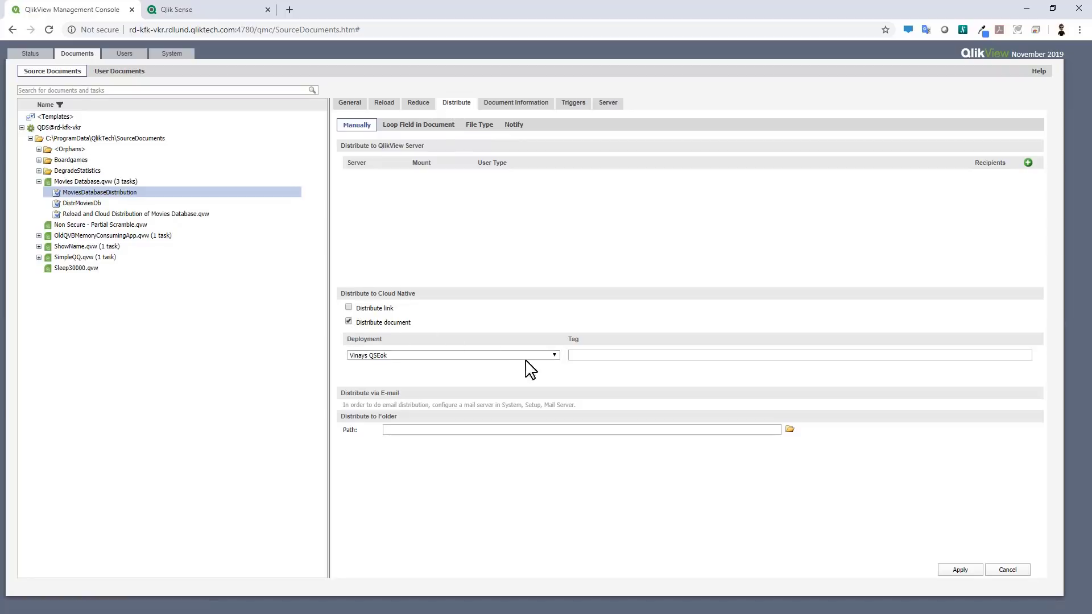
pyautogui.click(553, 356)
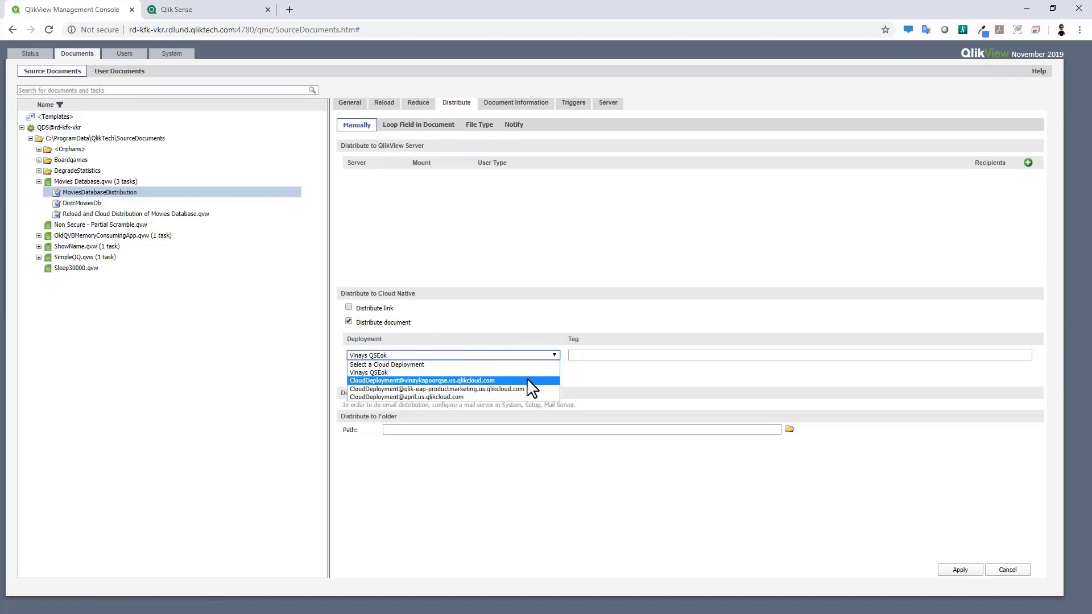
pyautogui.click(493, 396)
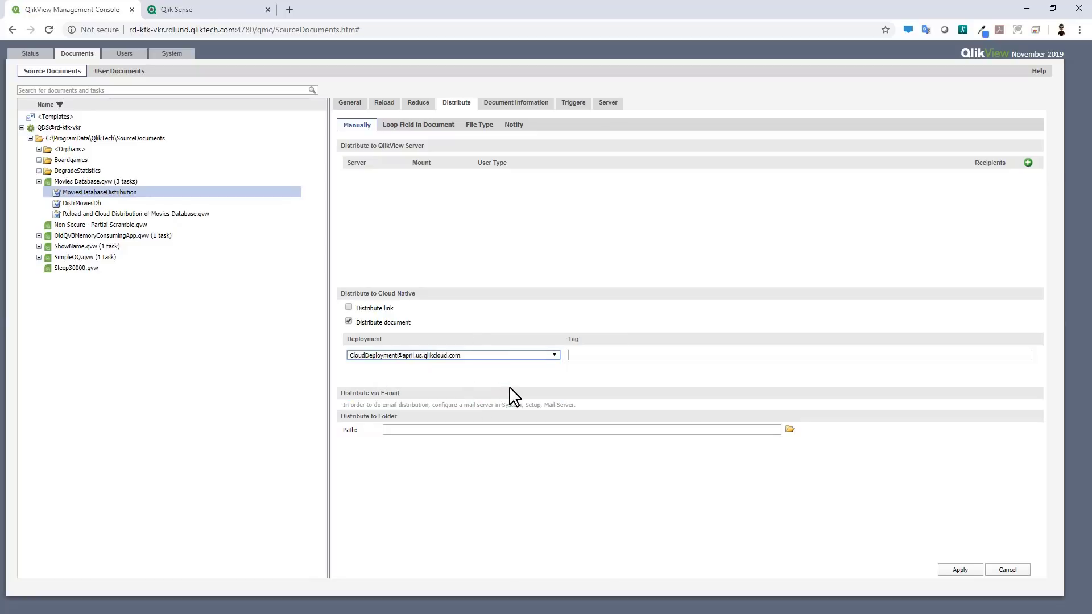
pyautogui.click(963, 570)
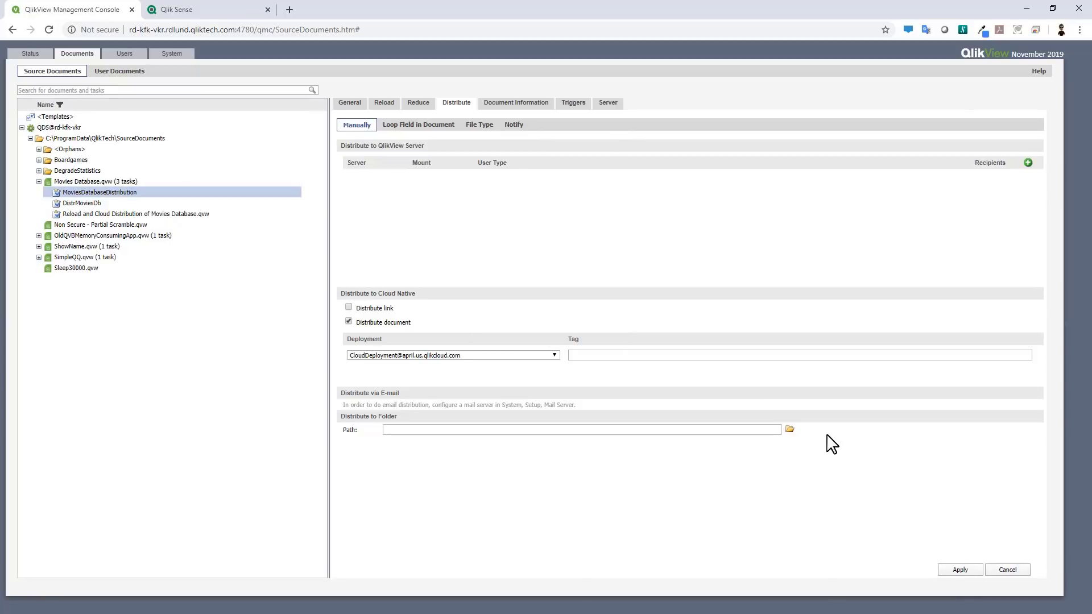
# Run the MoviesDatabaseDistribution task from the task status list and refresh the list to follow its execution
pyautogui.click(31, 55)
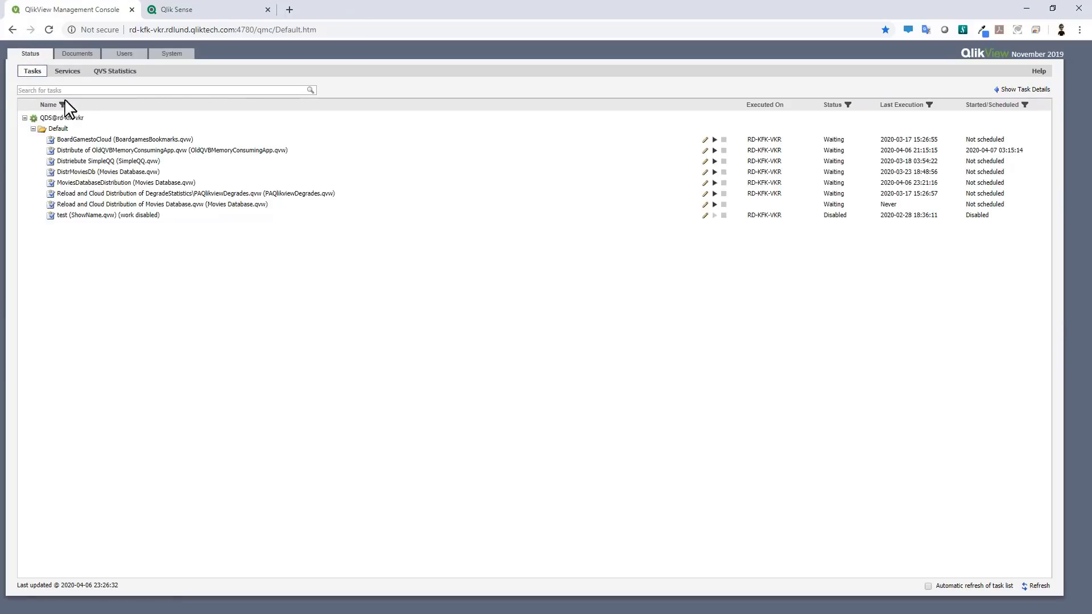
pyautogui.click(101, 185)
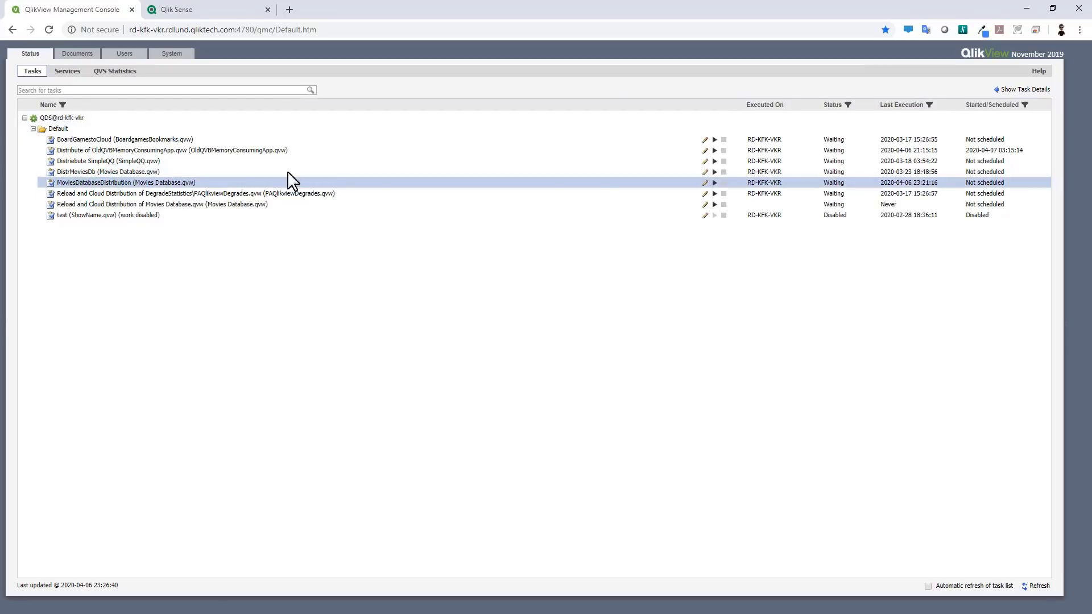
pyautogui.click(715, 183)
pyautogui.click(49, 28)
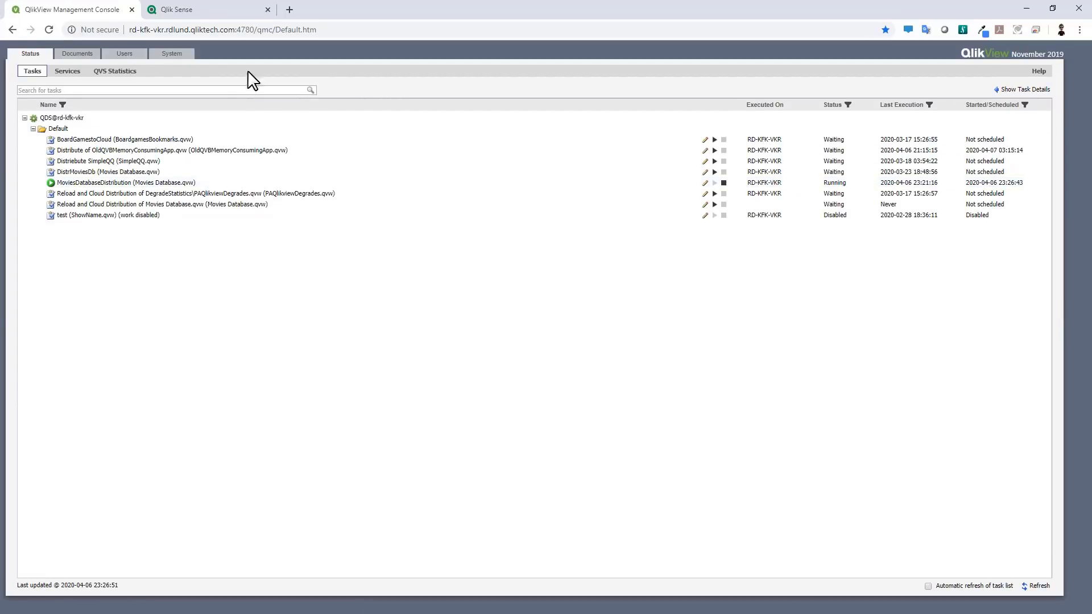
pyautogui.click(48, 29)
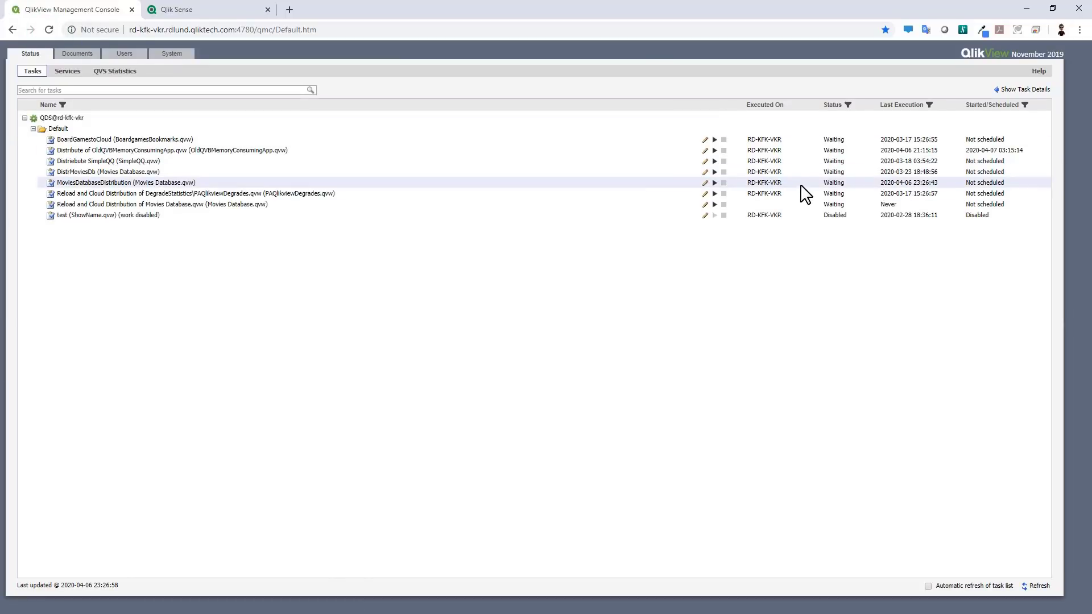
# Switch to the Qlik Sense tenant, load its hub at april.us.qlikcloud.com/hub, and explore all of its content
pyautogui.click(181, 16)
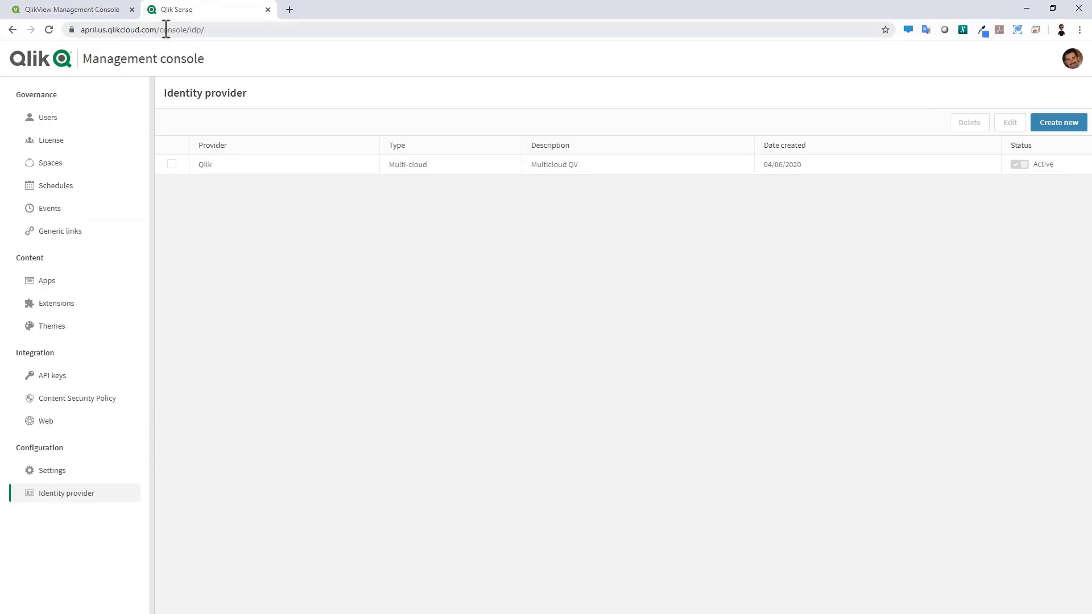
pyautogui.moveTo(159, 30); pyautogui.dragTo(280, 53)
pyautogui.write('hub')
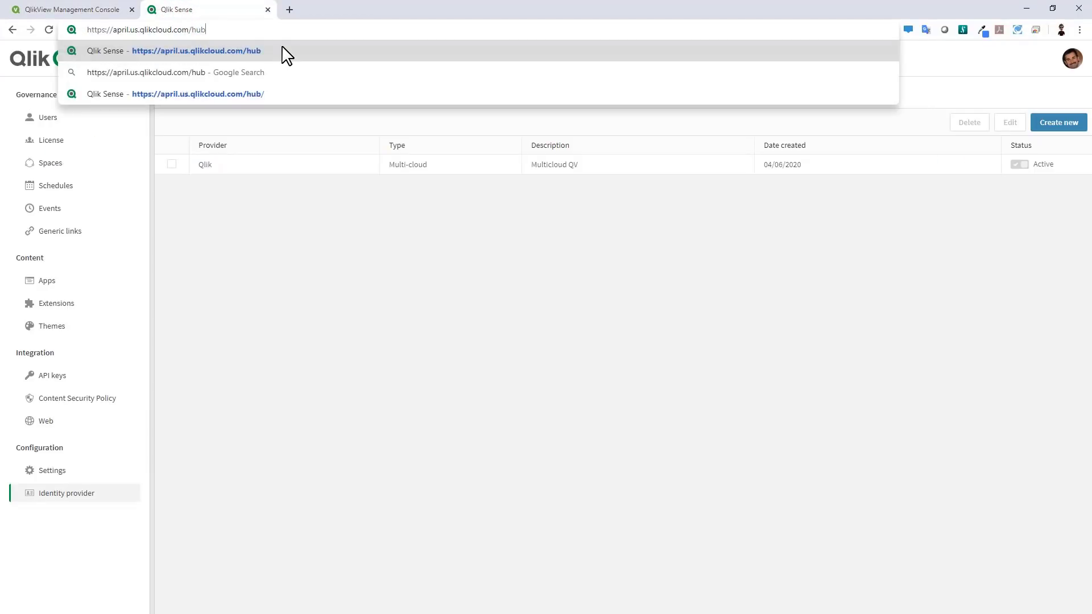
pyautogui.press('Return')
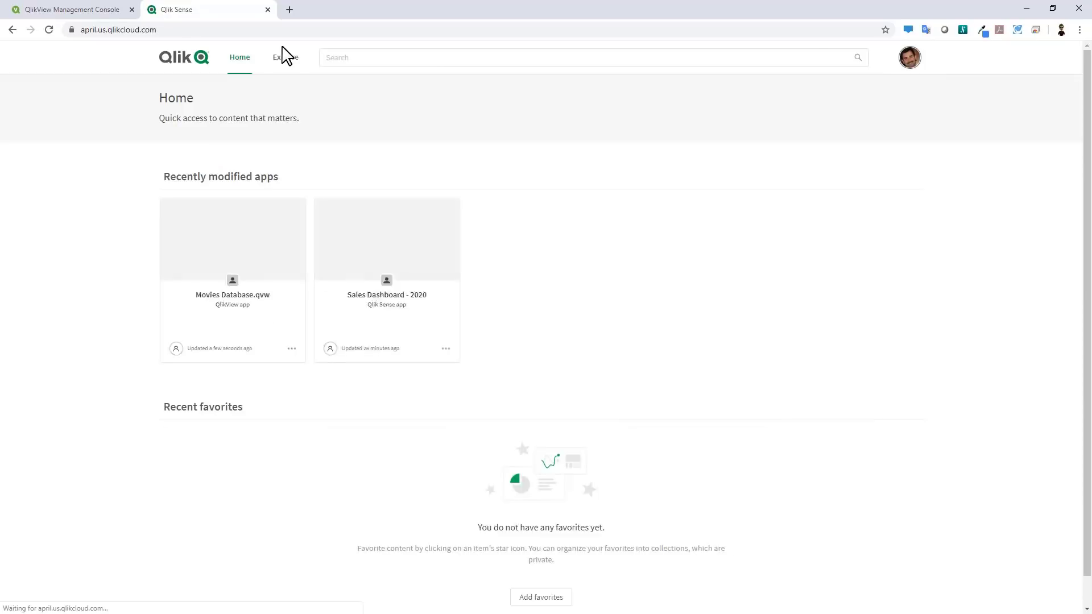
pyautogui.scroll(-4, 334, 261)
pyautogui.scroll(4, 426, 373)
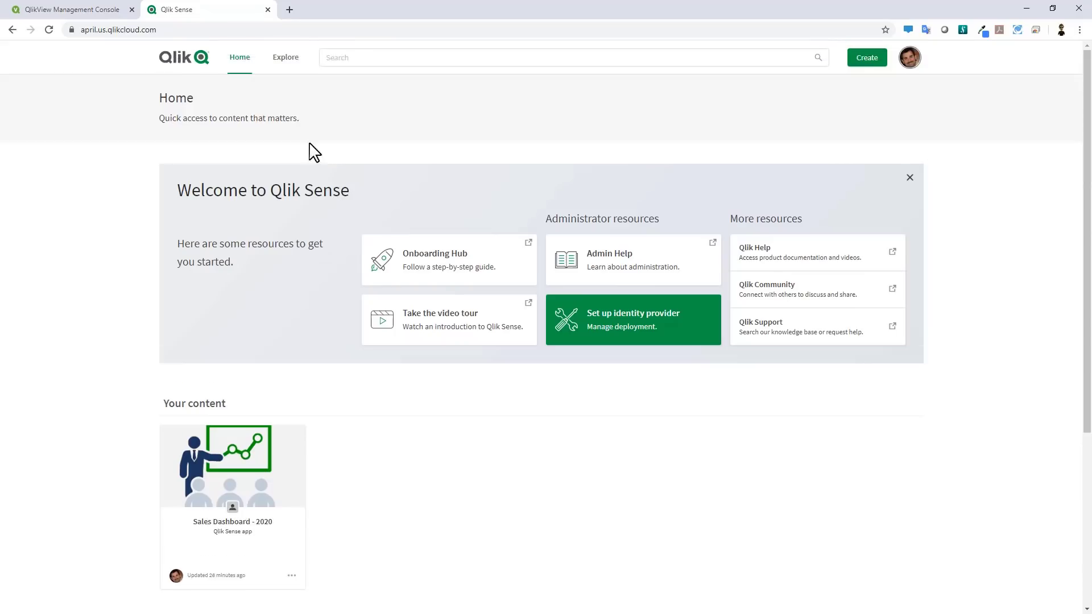
pyautogui.click(287, 58)
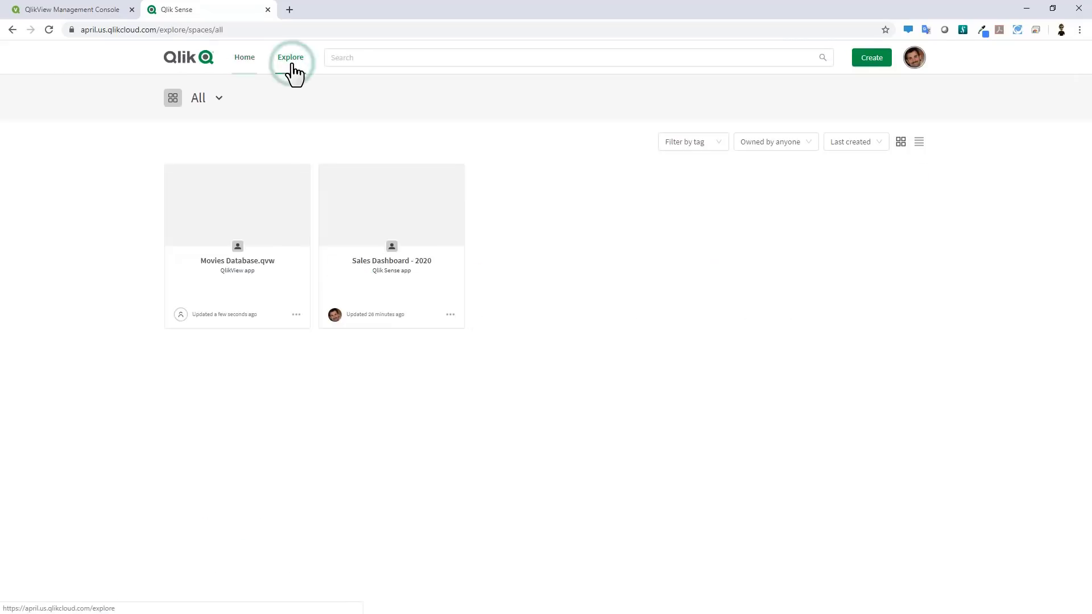
# Open Movies Database.qvw, view its How QlikView works, Traditional OLAP and QlikView Model sheets, and return to the app overview
pyautogui.click(276, 201)
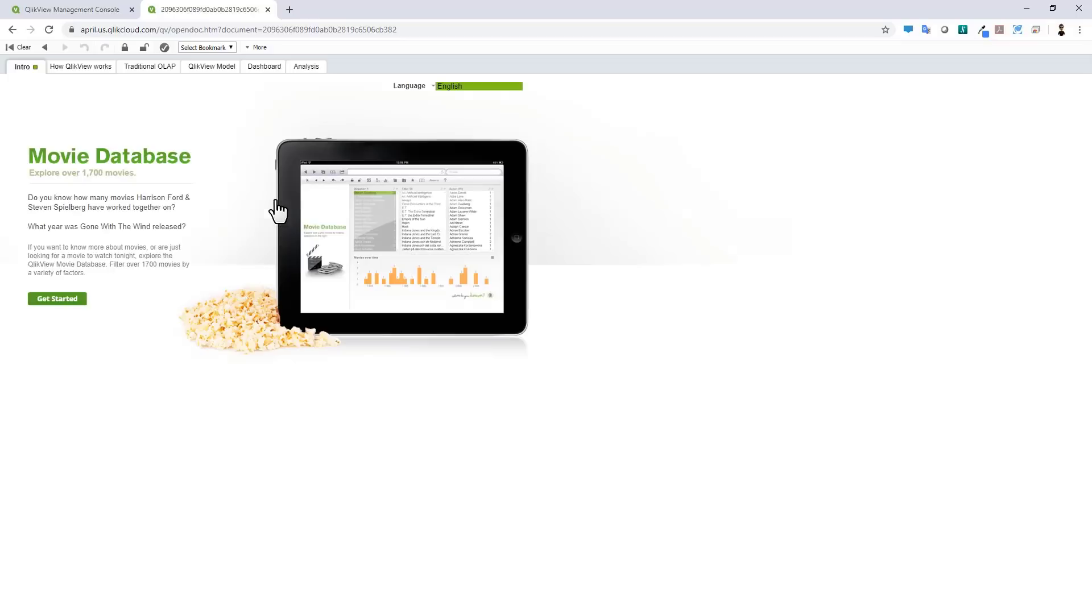
pyautogui.click(91, 71)
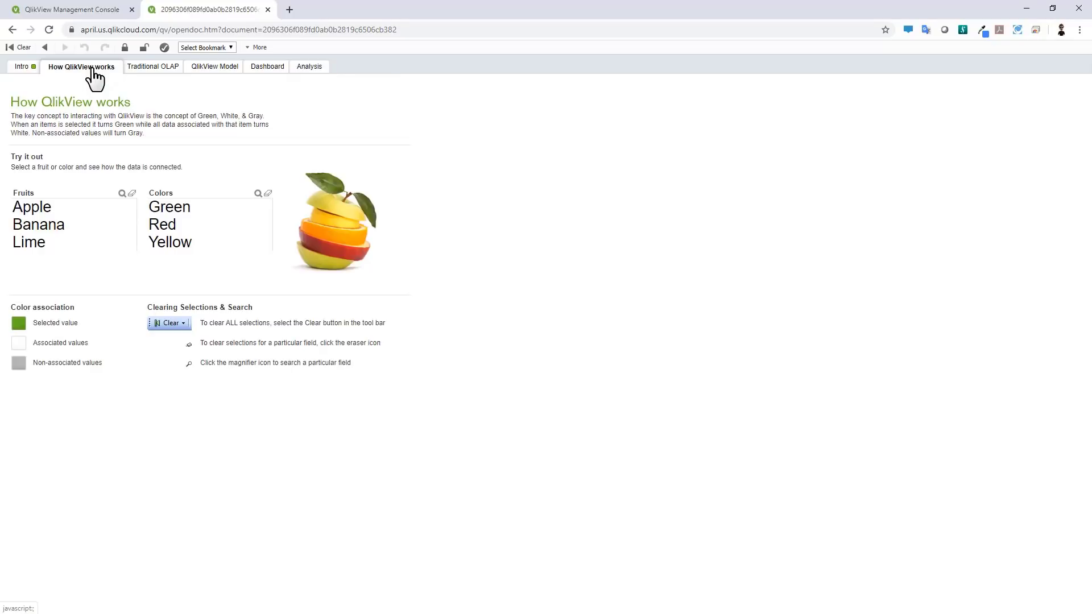
pyautogui.click(152, 69)
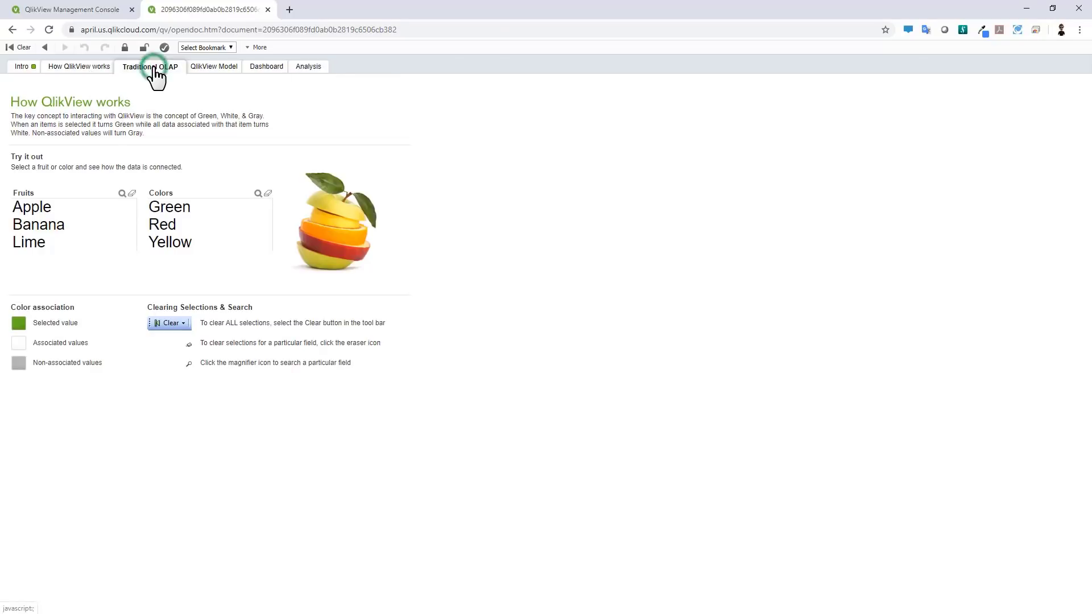
pyautogui.click(204, 69)
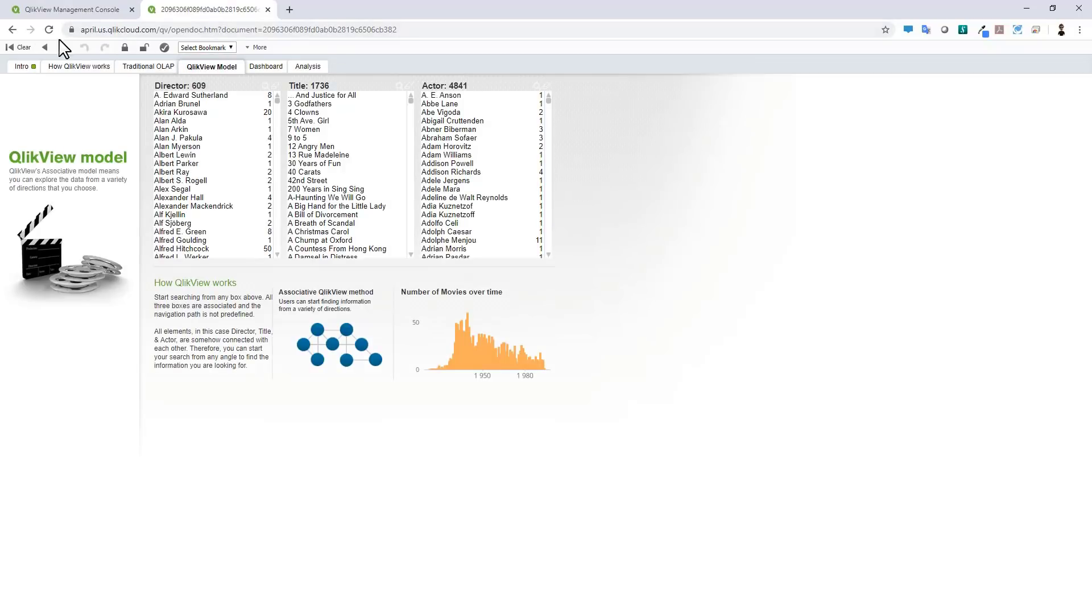
pyautogui.click(13, 29)
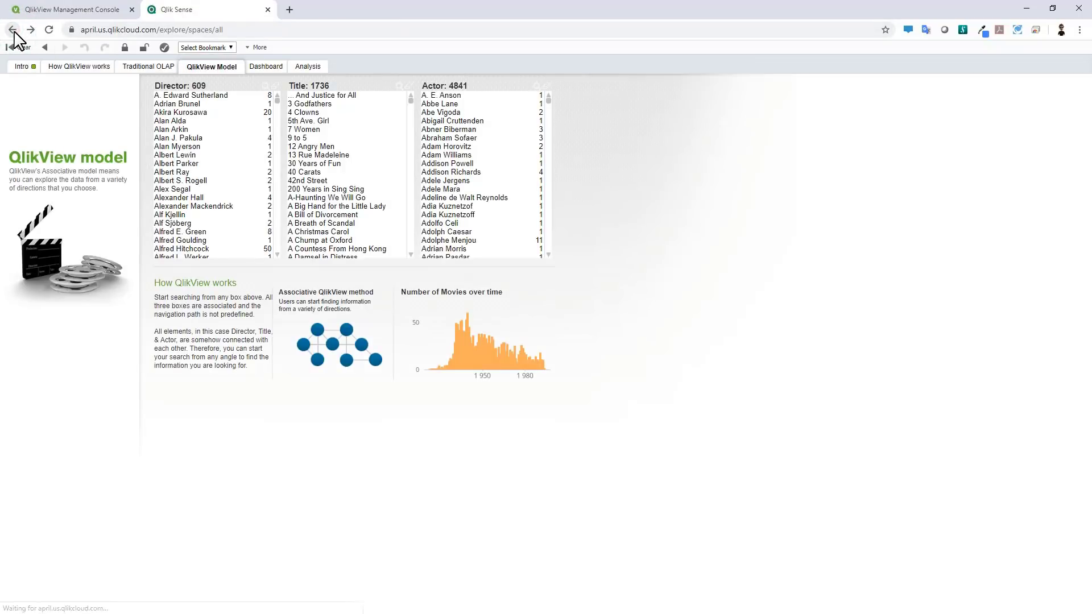
# Check the actions available for Movies Database.qvw, and open the app list in the tenant's Management console
pyautogui.click(295, 316)
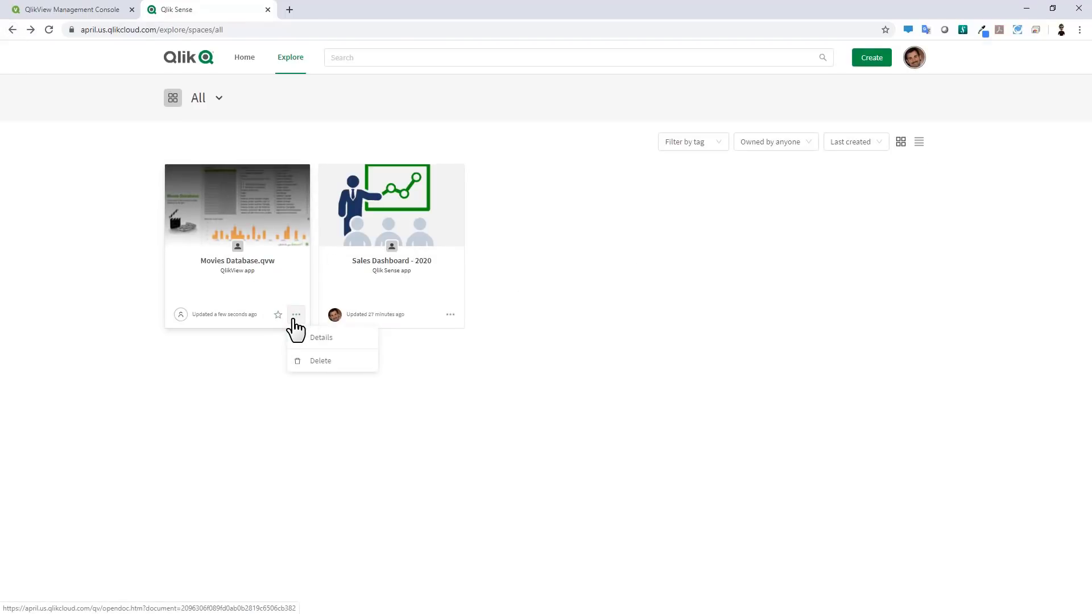
pyautogui.click(911, 64)
pyautogui.click(862, 249)
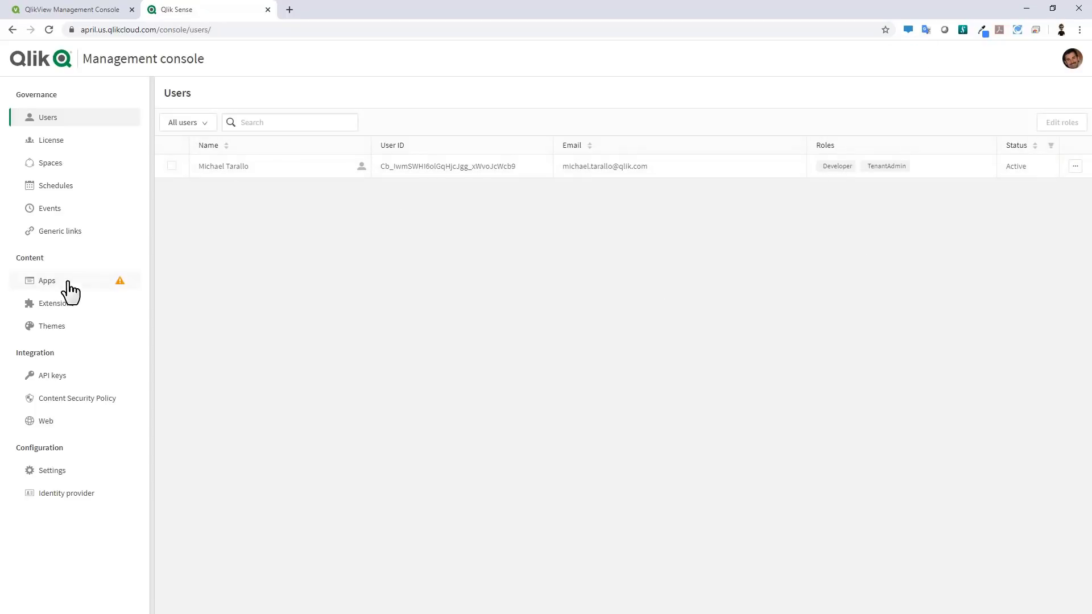
pyautogui.click(69, 288)
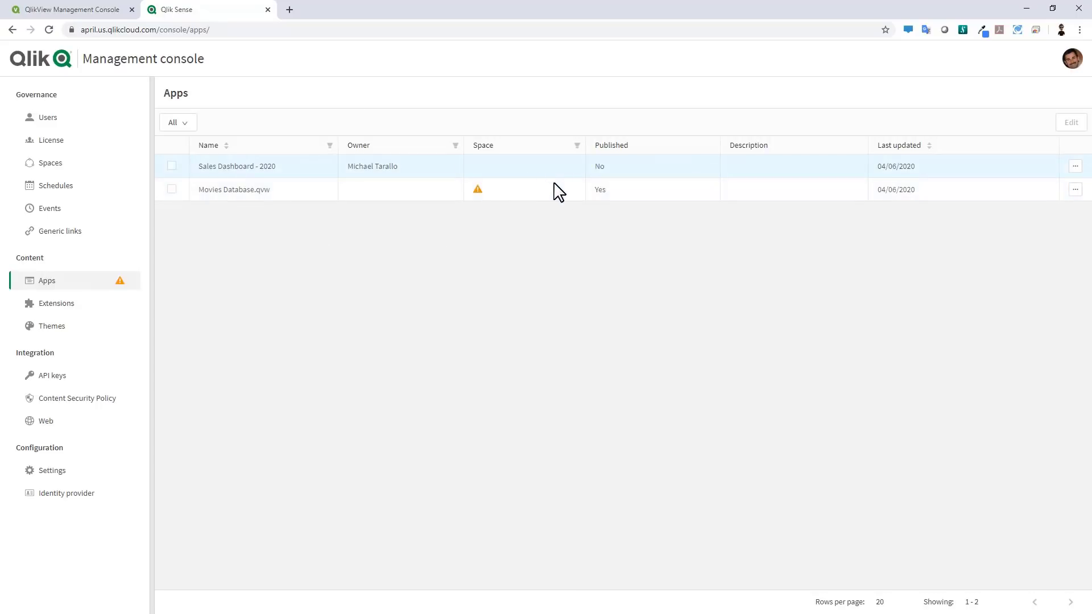
# Open Movies Database.qvw for editing and bring up the choices for its managed space
pyautogui.click(558, 191)
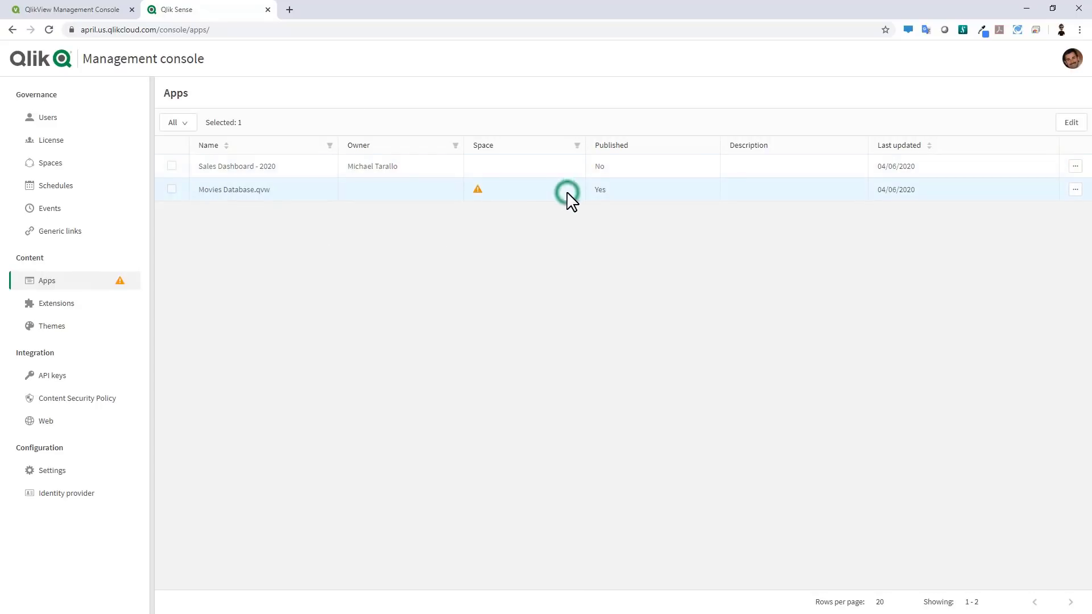
pyautogui.click(1076, 191)
pyautogui.click(1050, 196)
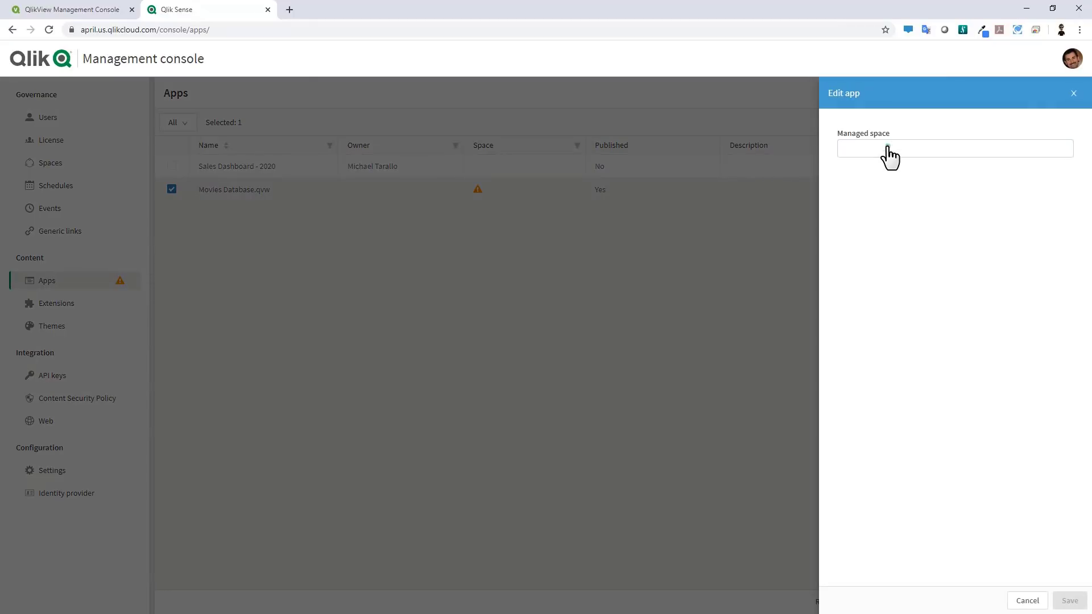
pyautogui.click(889, 151)
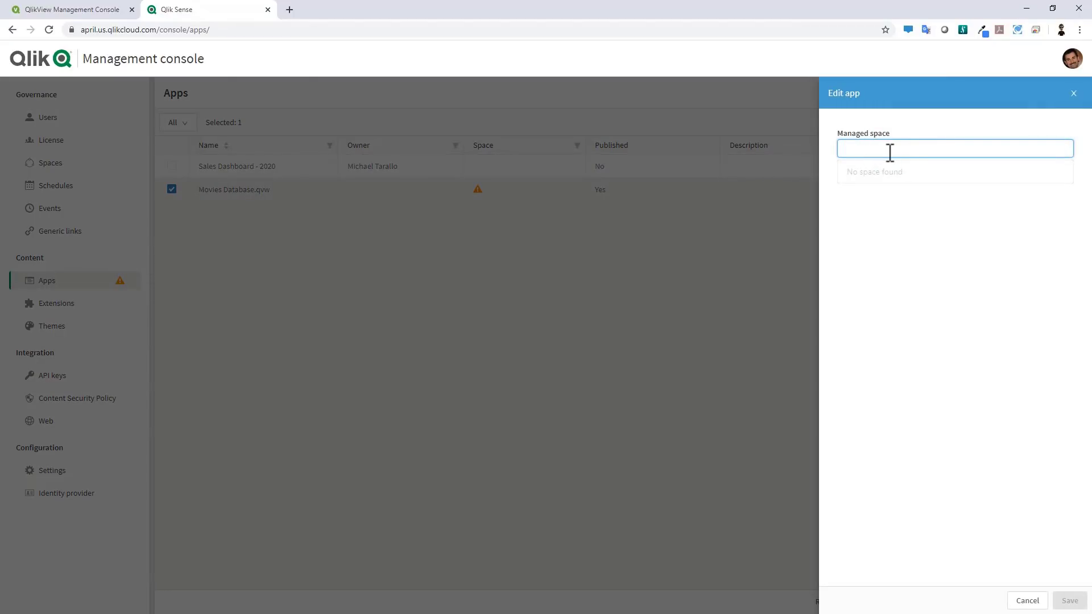